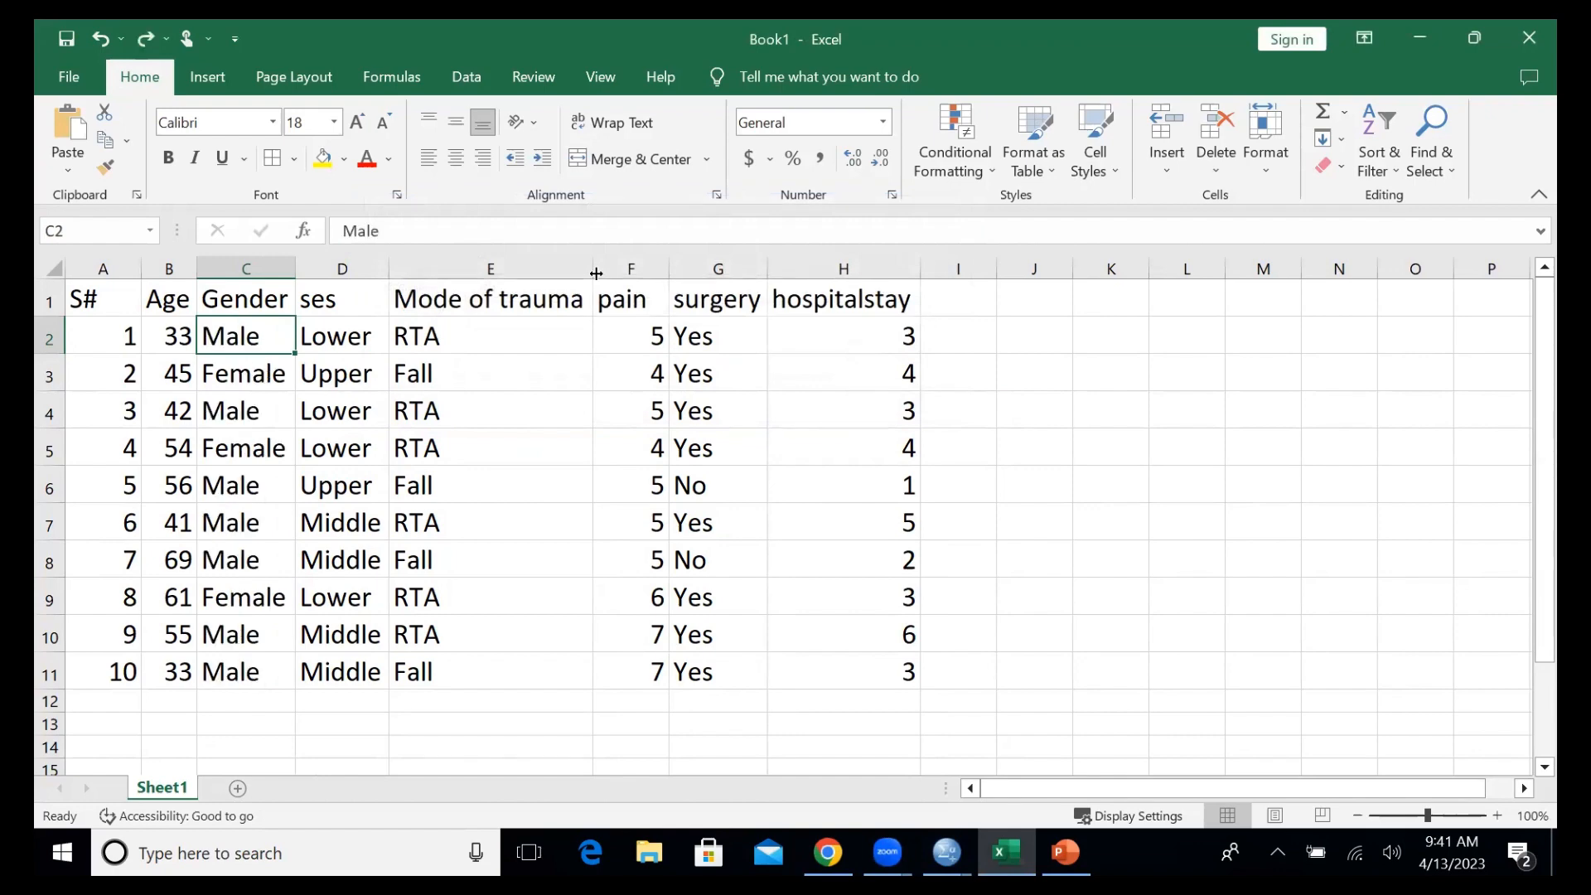
- Replace every "female" entry in the Gender column with the code 2 using Find and Replace
key(ctrl+h)
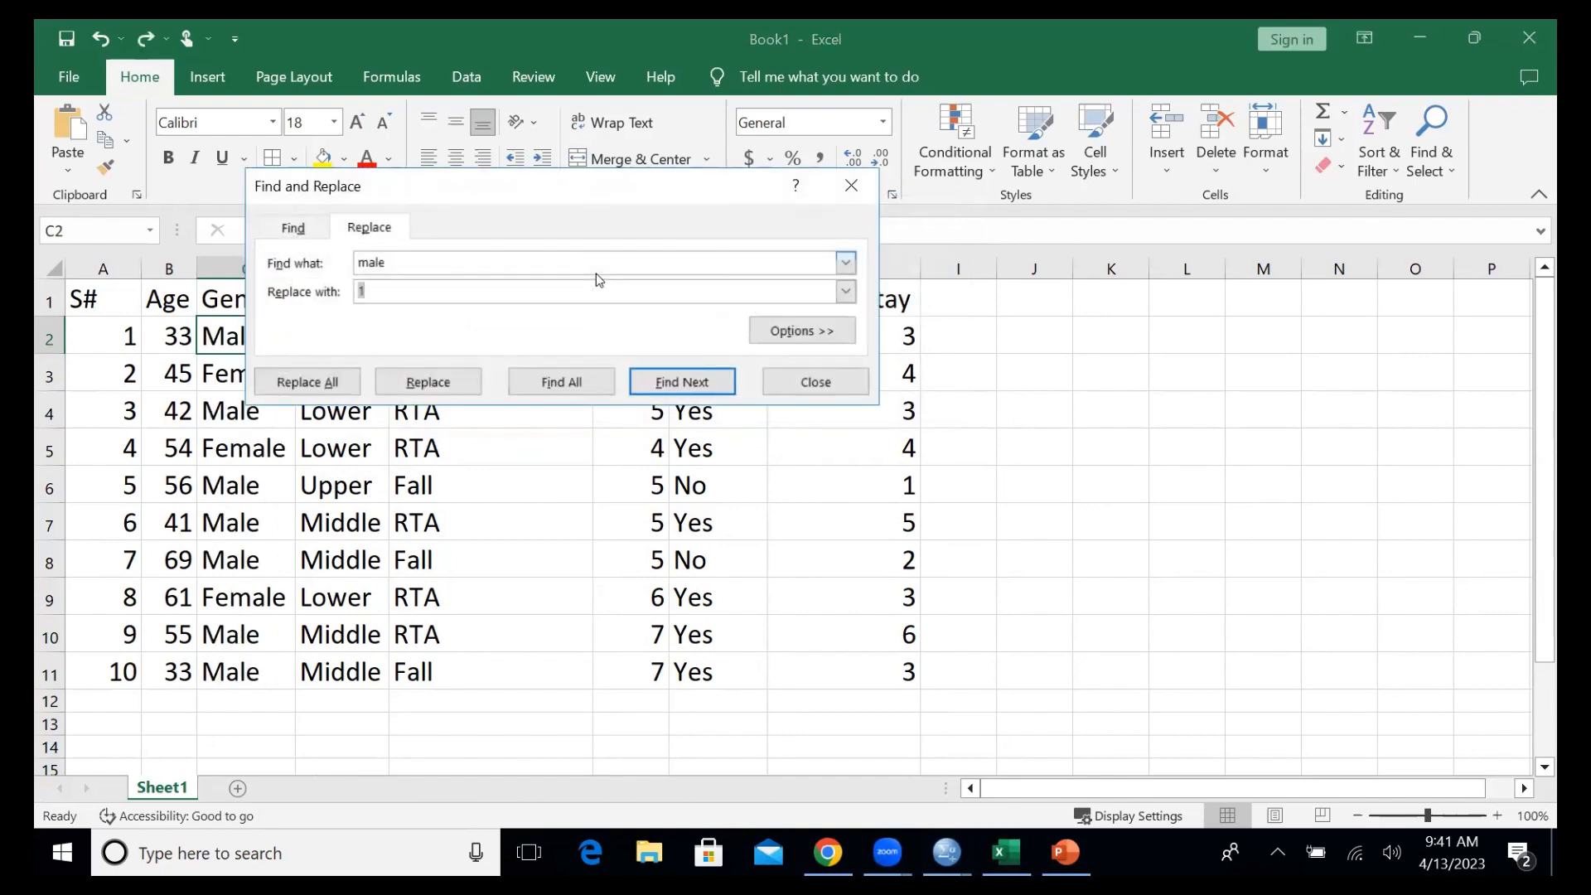
click(581, 259)
key(BackSpace)
key(BackSpace)
key(BackSpace)
key(BackSpace)
text(female)
key(BackSpace)
text(2)
click(316, 393)
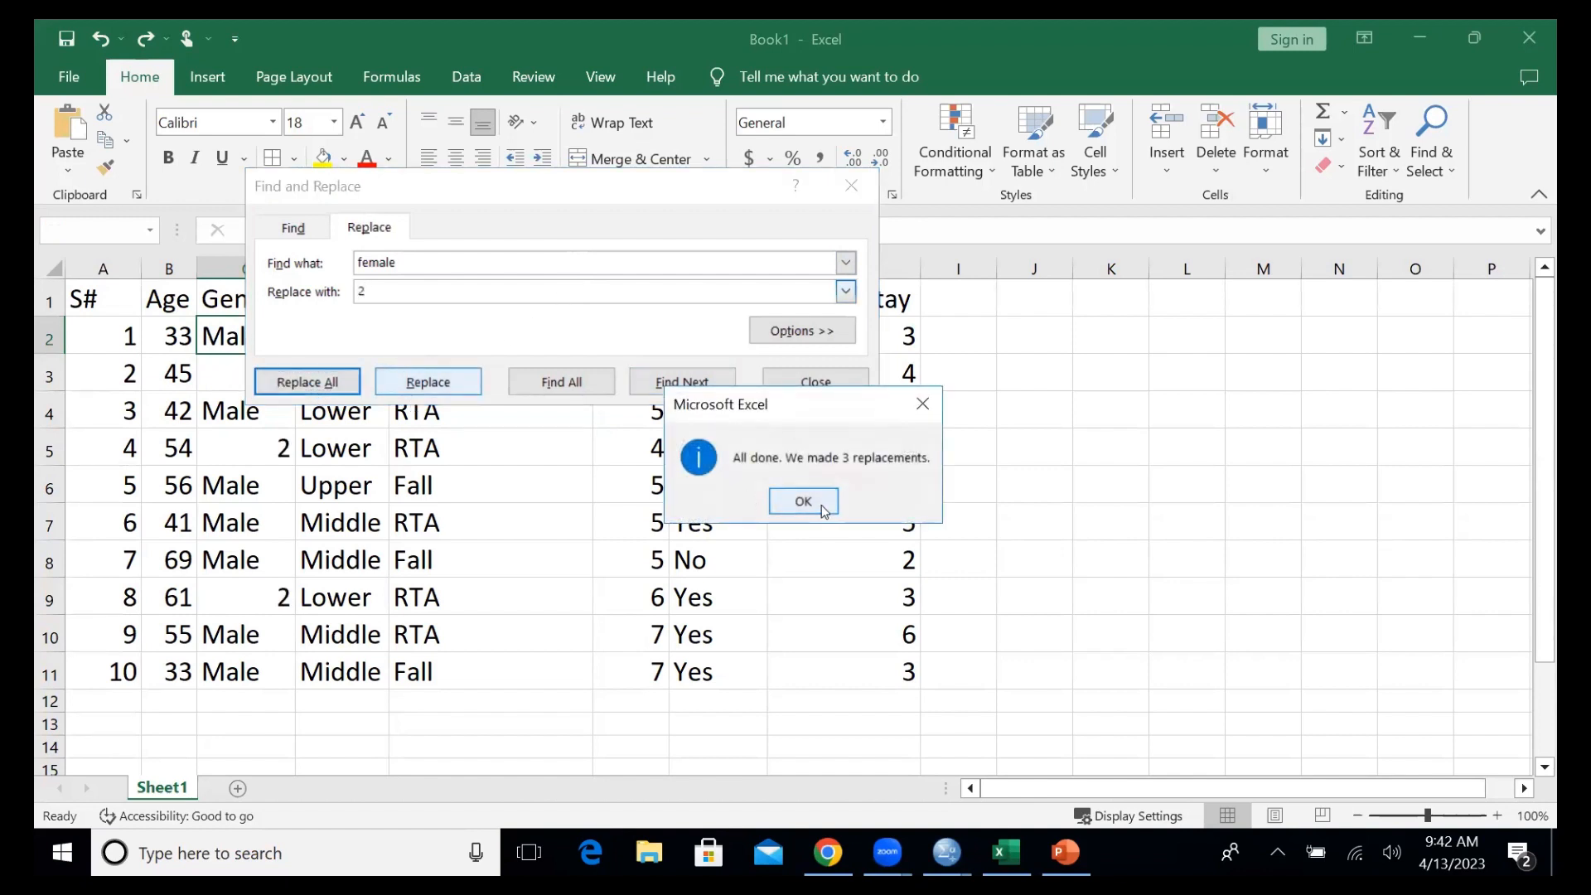
click(820, 502)
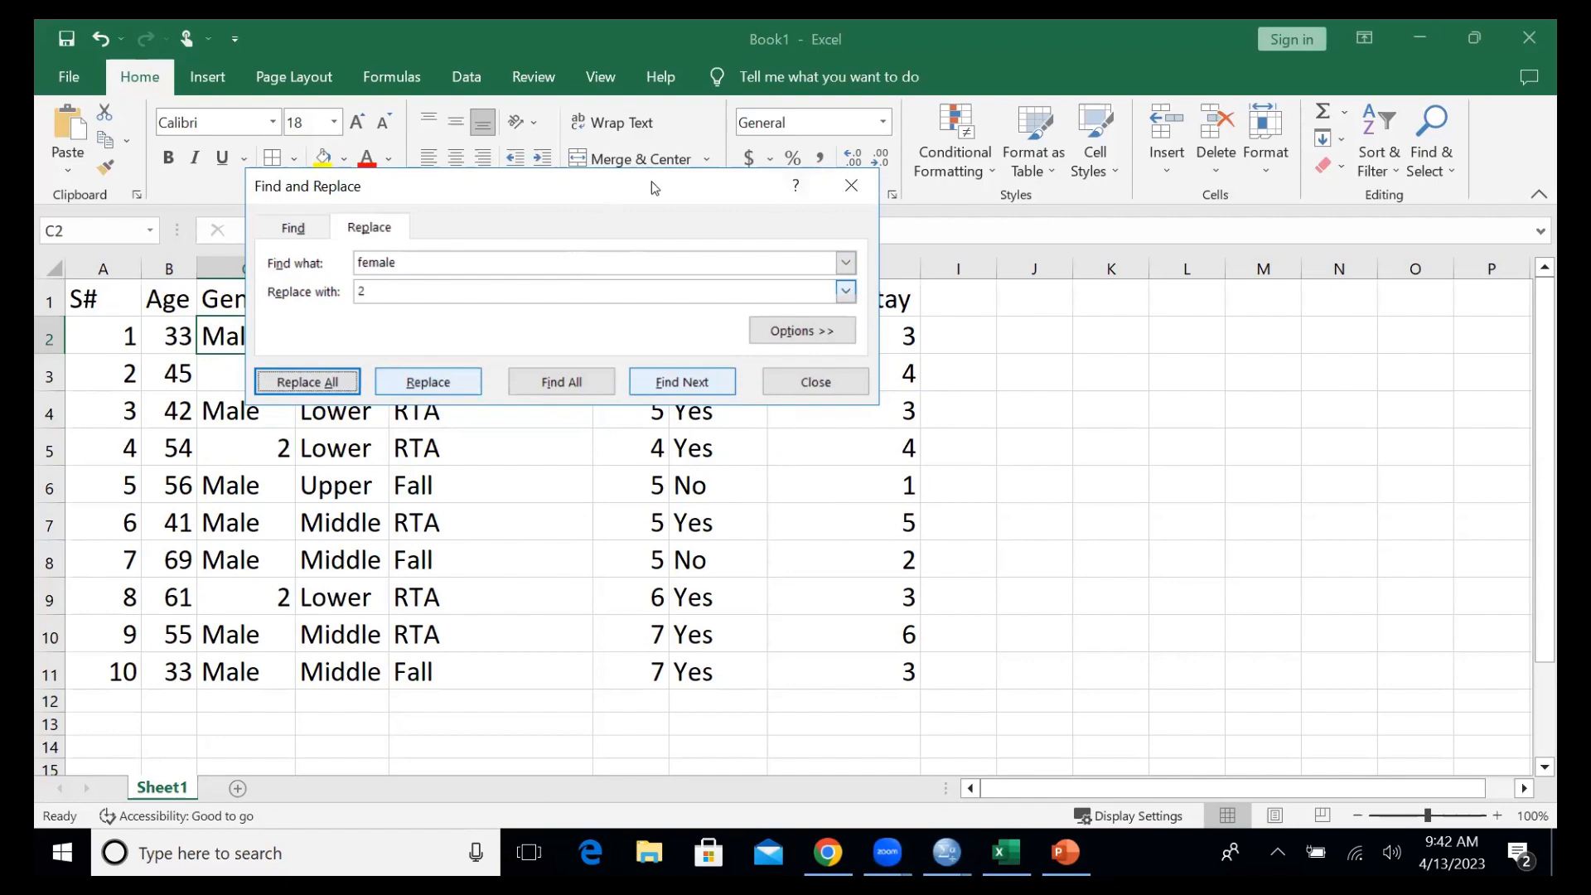
- Replace every "male" entry in the Gender column with the code 1 and close Find and Replace
drag(613, 191, 834, 170)
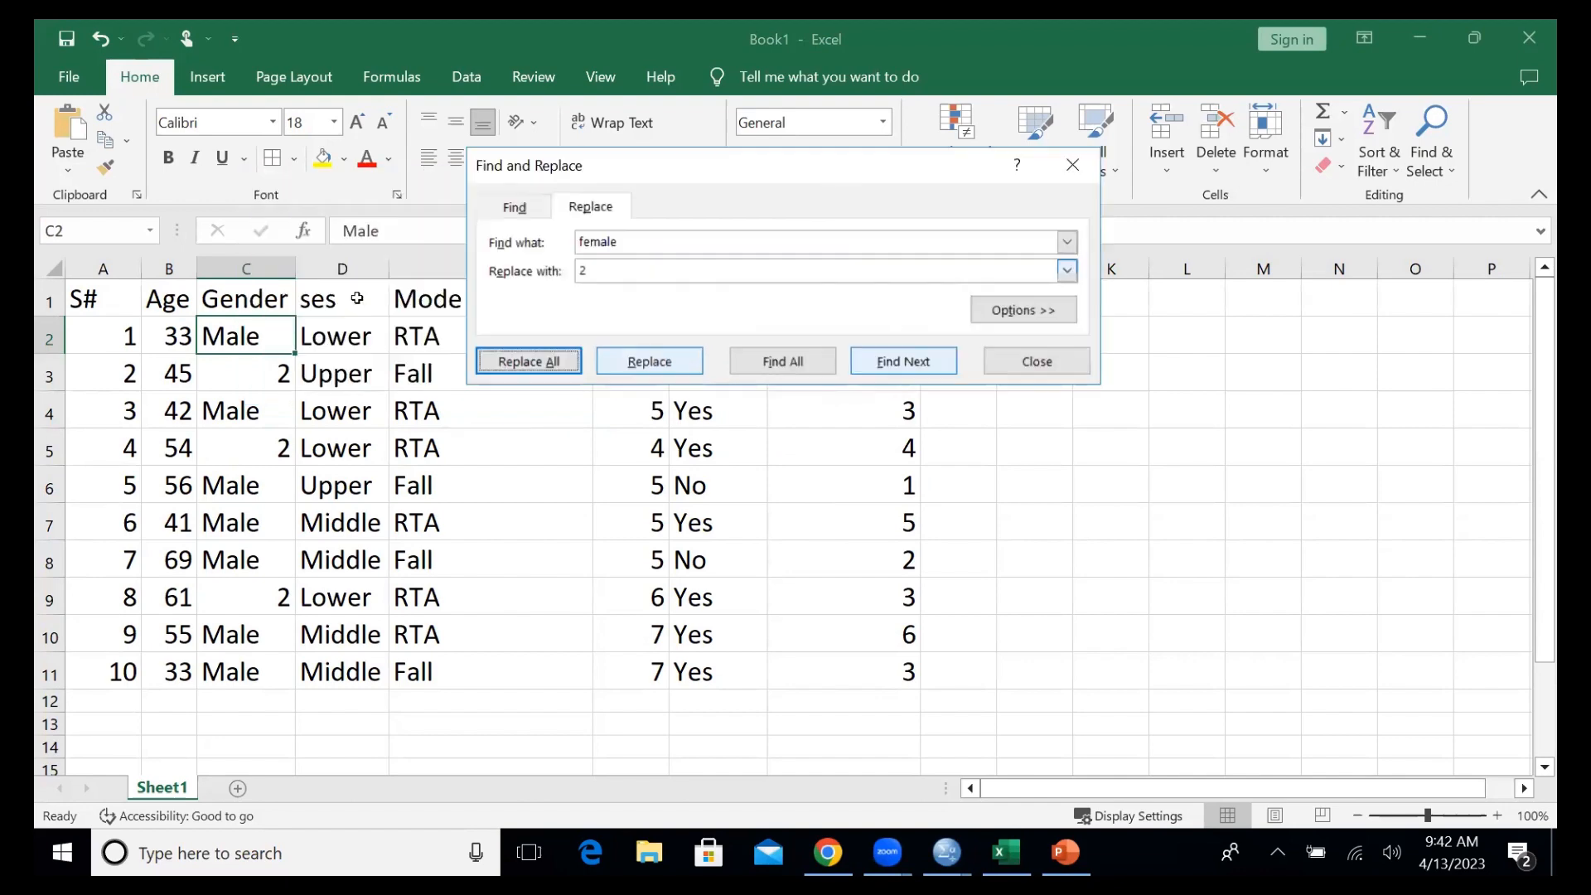
click(653, 241)
key(BackSpace)
key(BackSpace)
key(BackSpace)
key(BackSpace)
key(BackSpace)
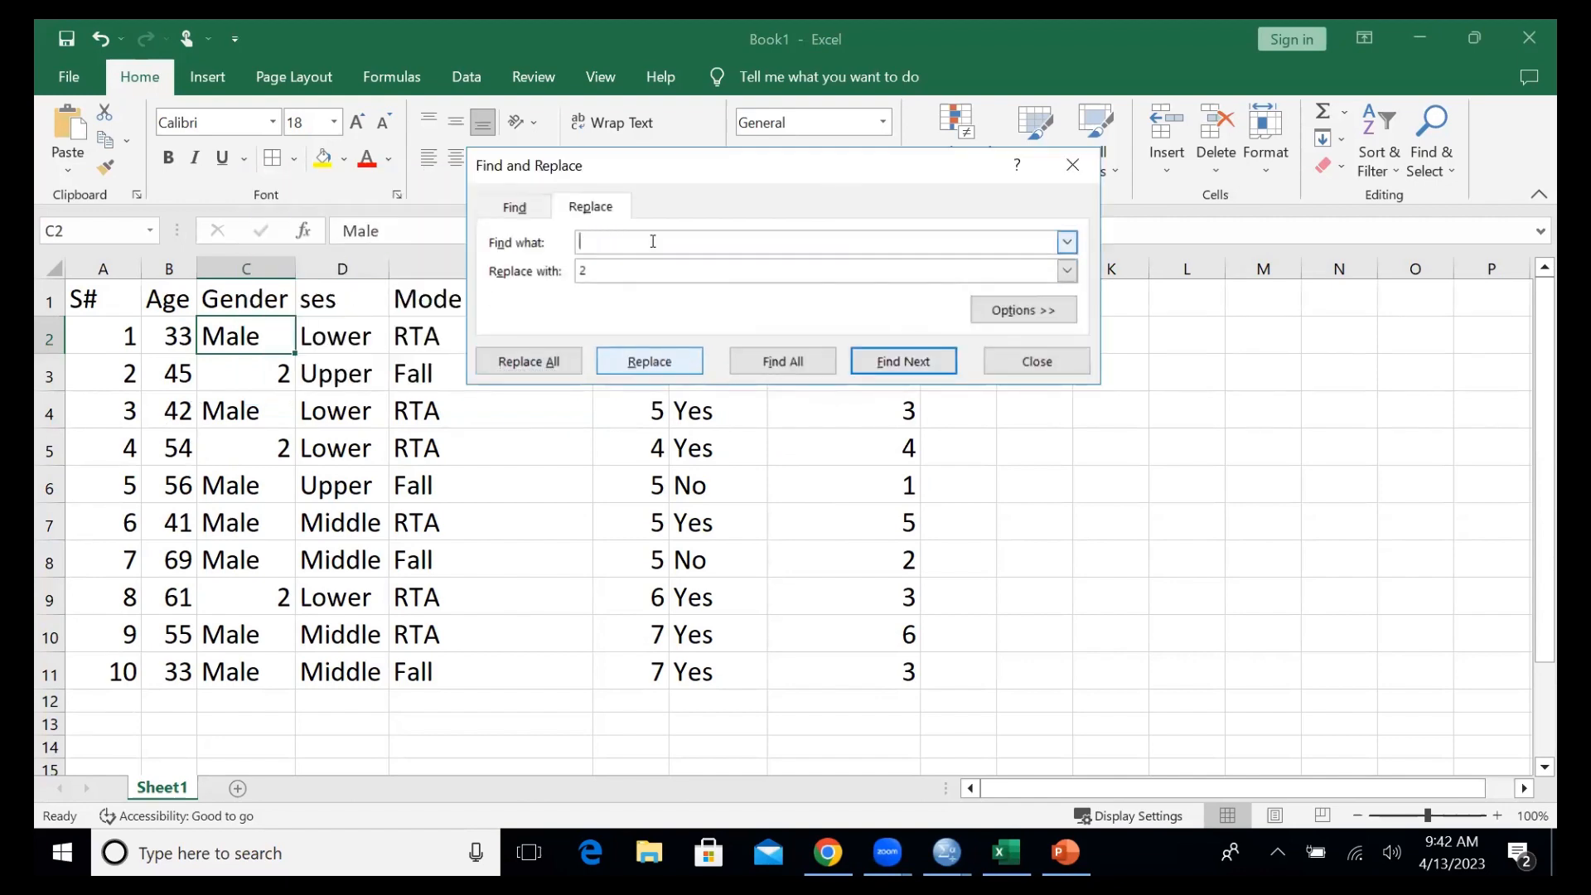
text(male)
key(Tab)
text(1)
click(534, 362)
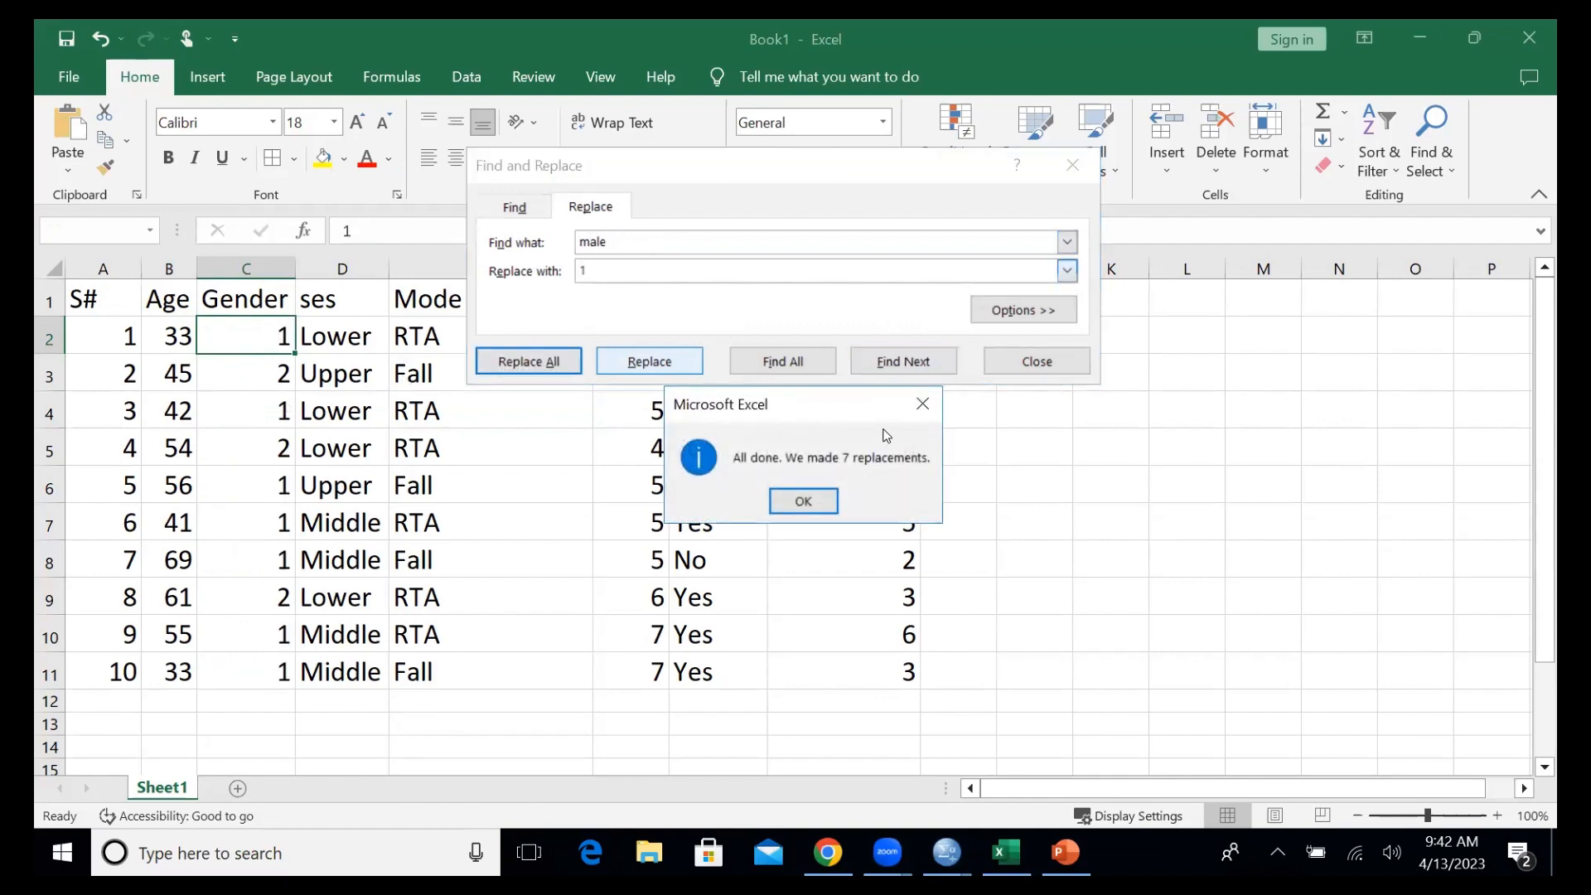
click(922, 403)
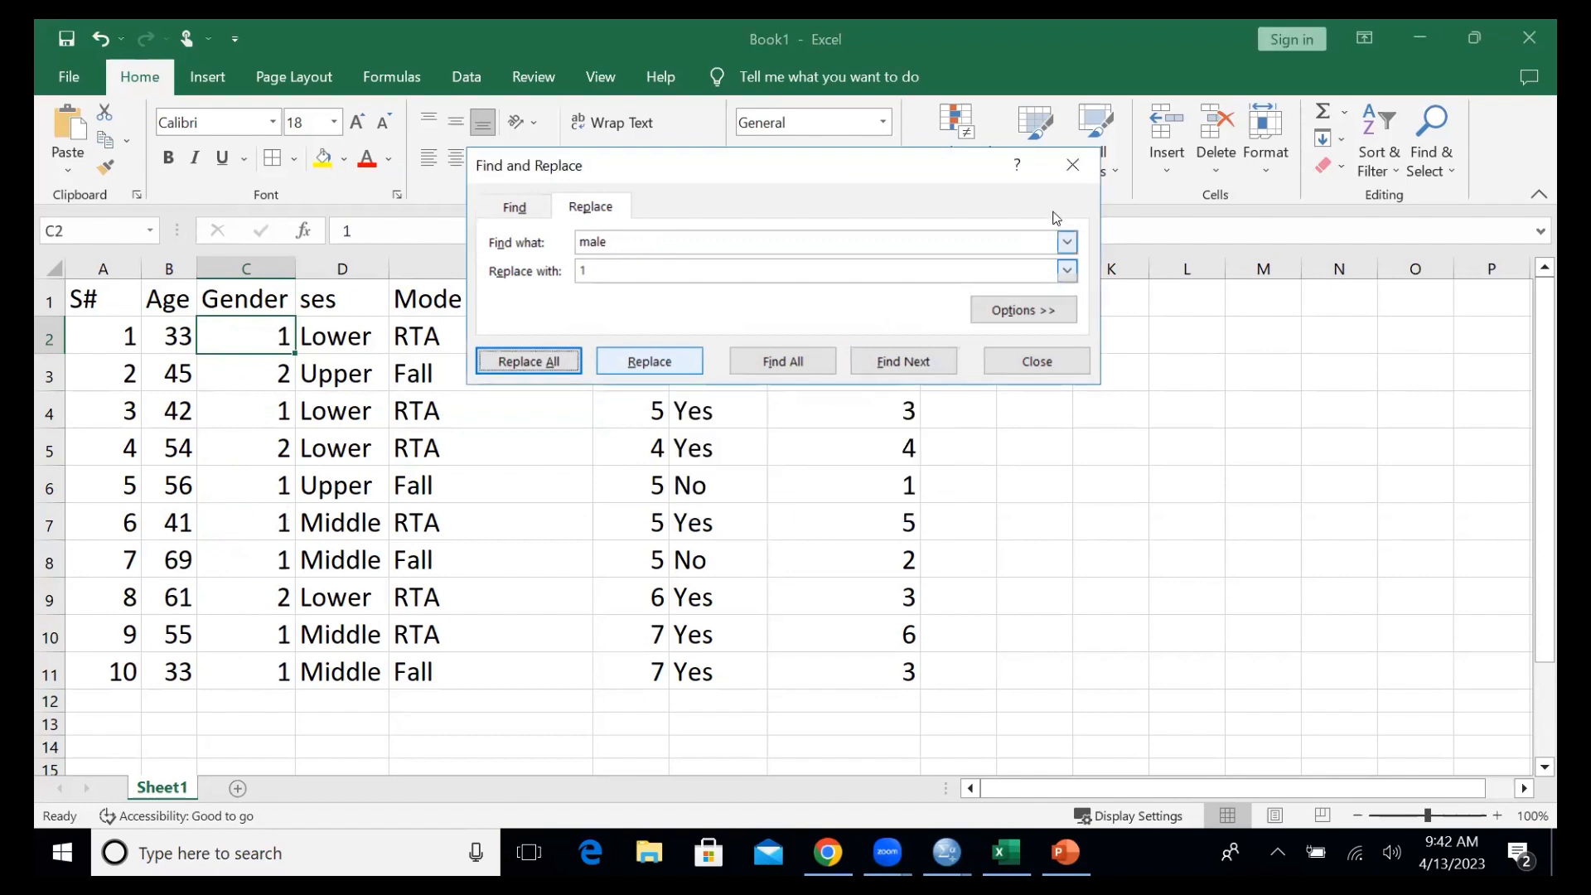
click(1072, 165)
- Replace every "lower" entry in the ses column with the code 1 using Find and Replace
key(ctrl+h)
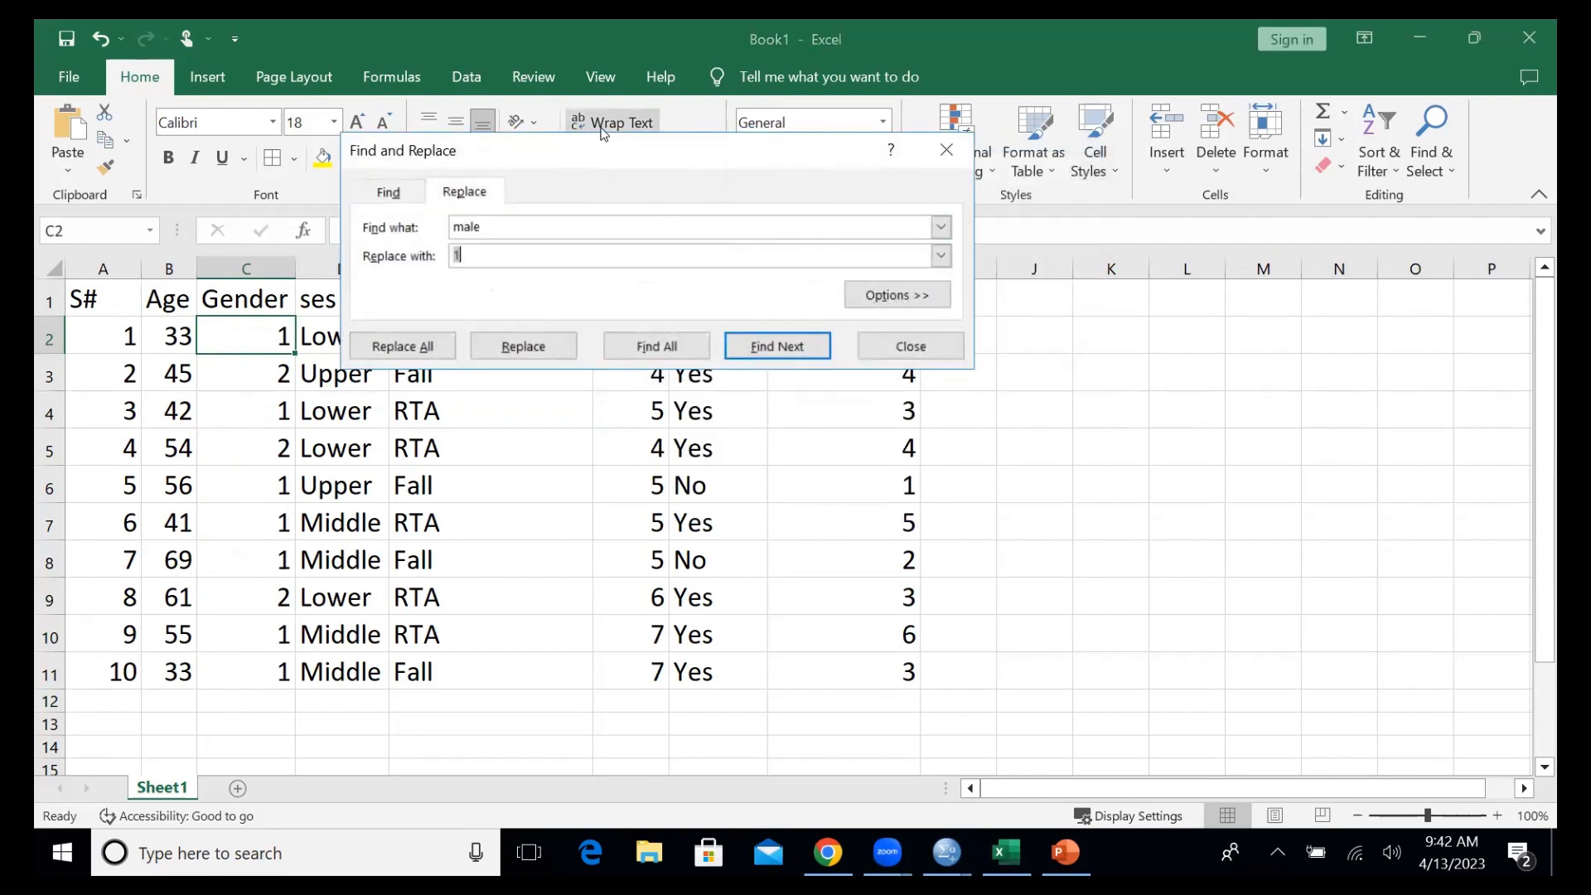
drag(630, 162, 839, 239)
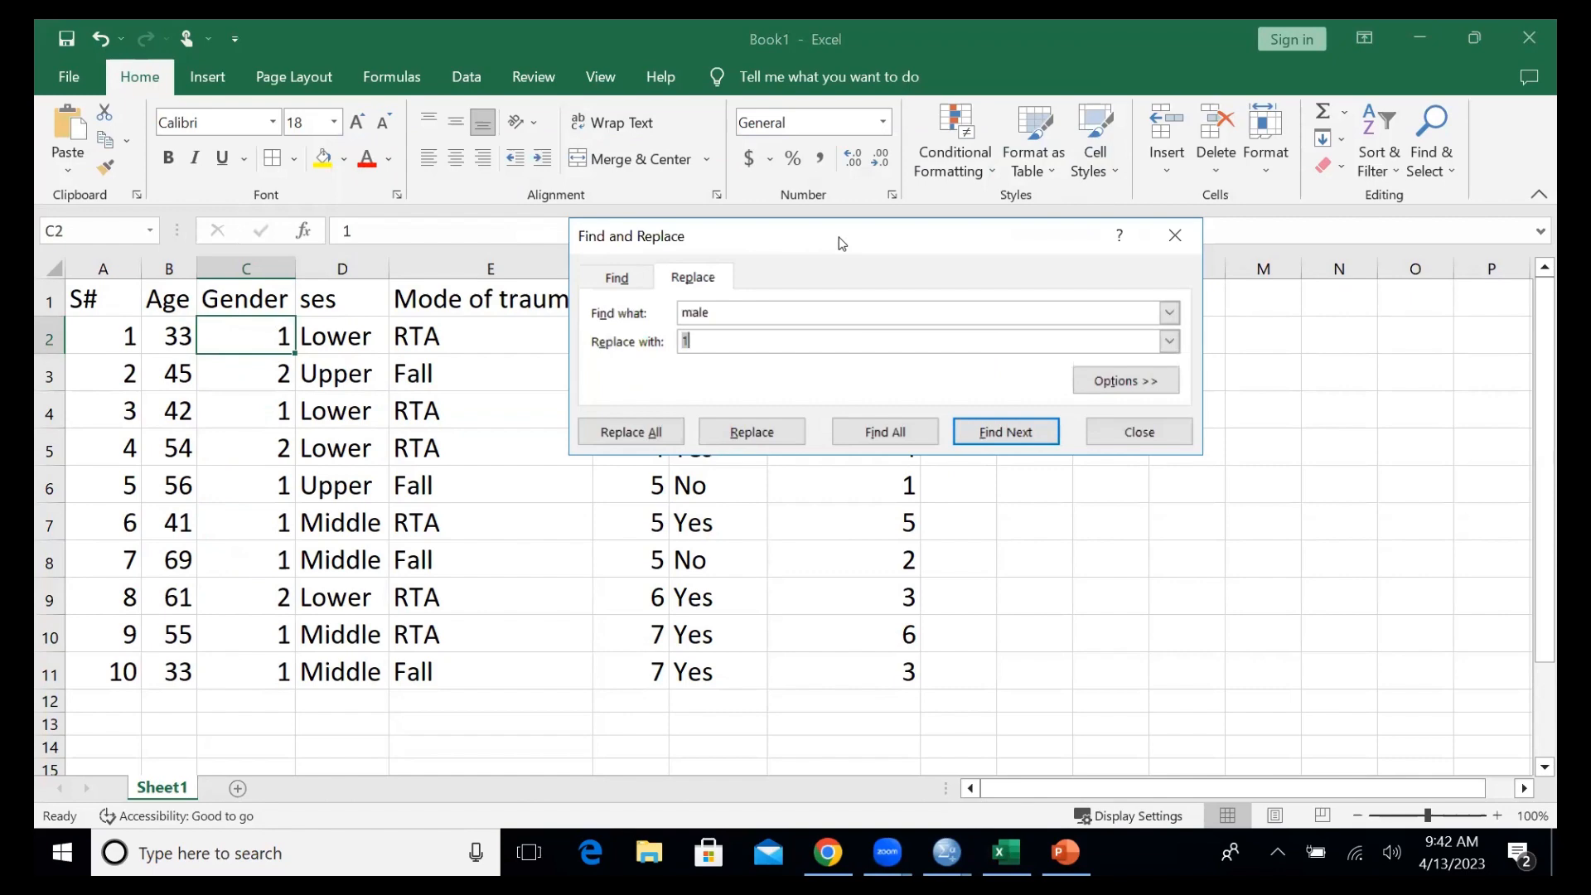
click(821, 308)
key(BackSpace)
key(BackSpace)
key(BackSpace)
key(BackSpace)
text(lower)
key(Tab)
click(628, 436)
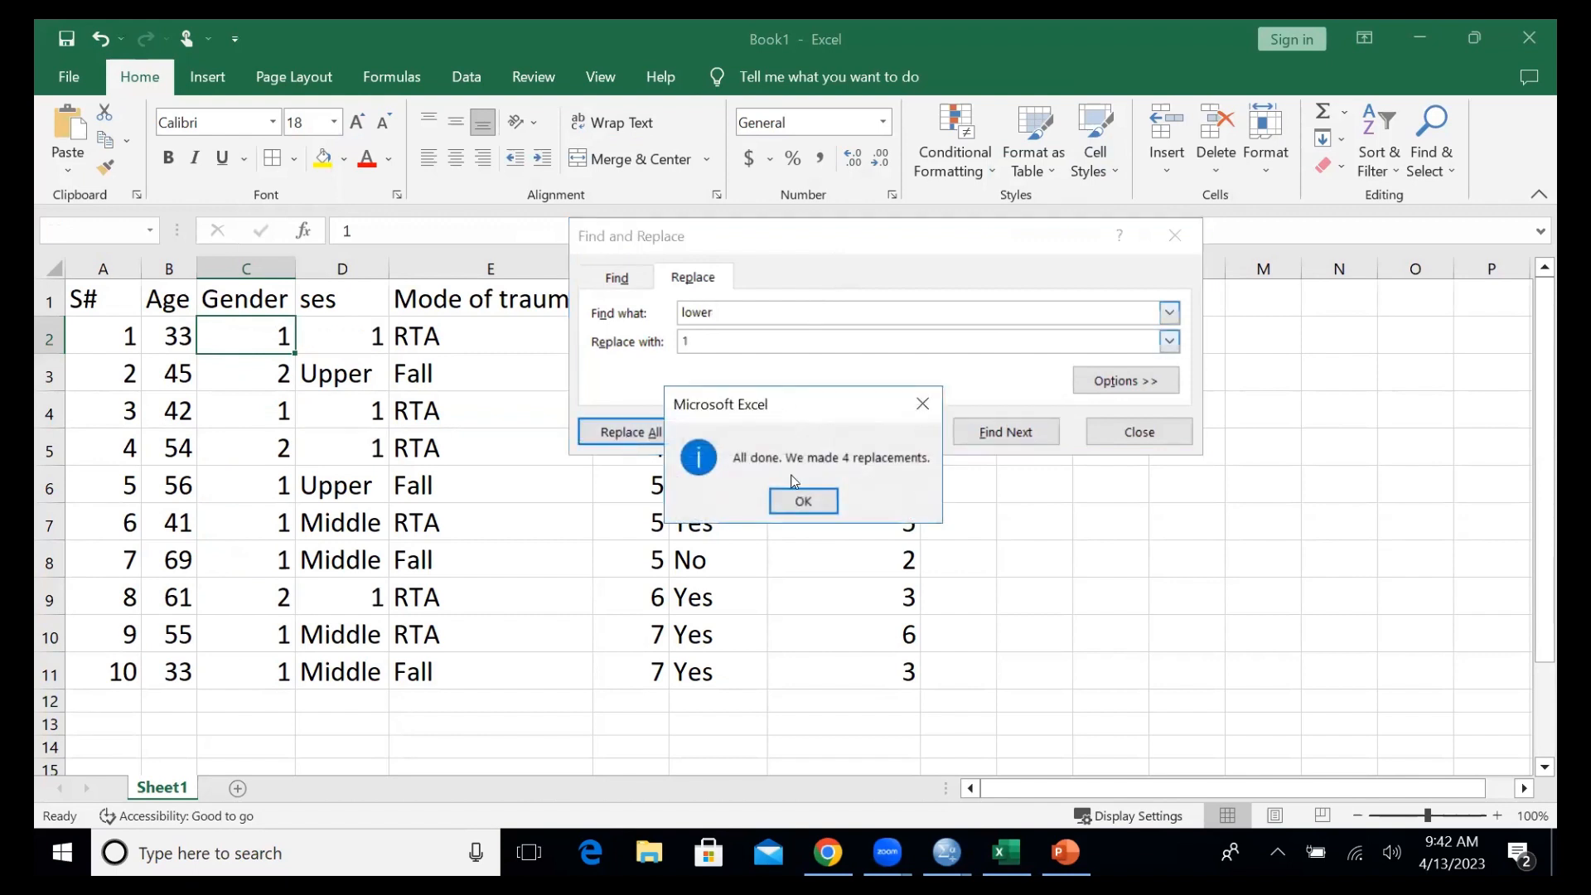
click(802, 500)
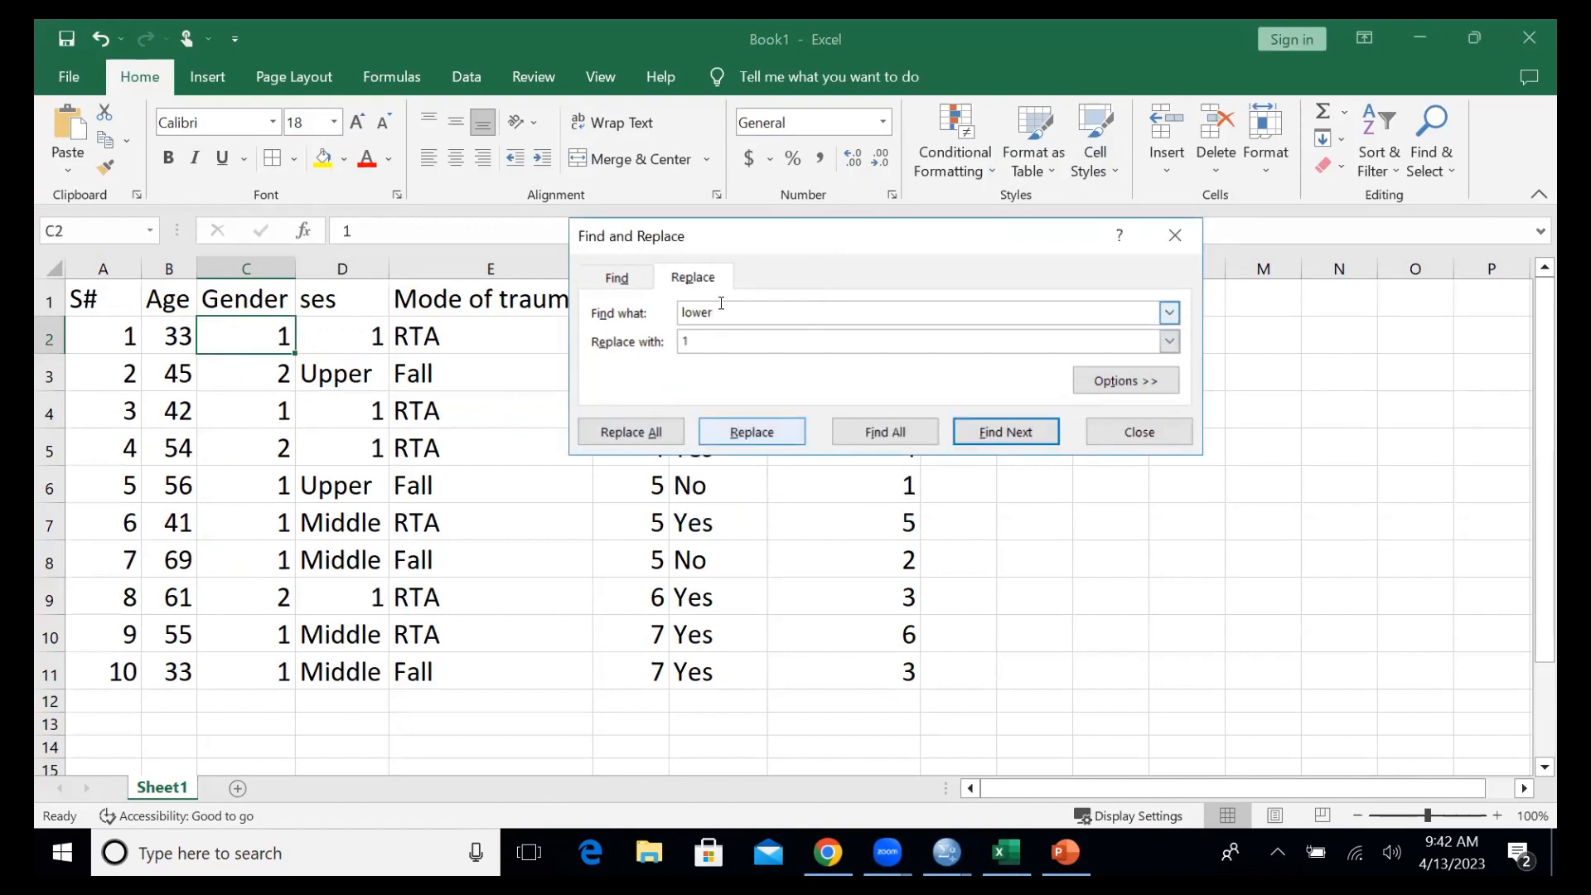
- Replace every "middle" entry in the ses column with the code 2
key(BackSpace)
key(BackSpace)
key(BackSpace)
key(BackSpace)
key(BackSpace)
text(middle)
key(Tab)
click(650, 432)
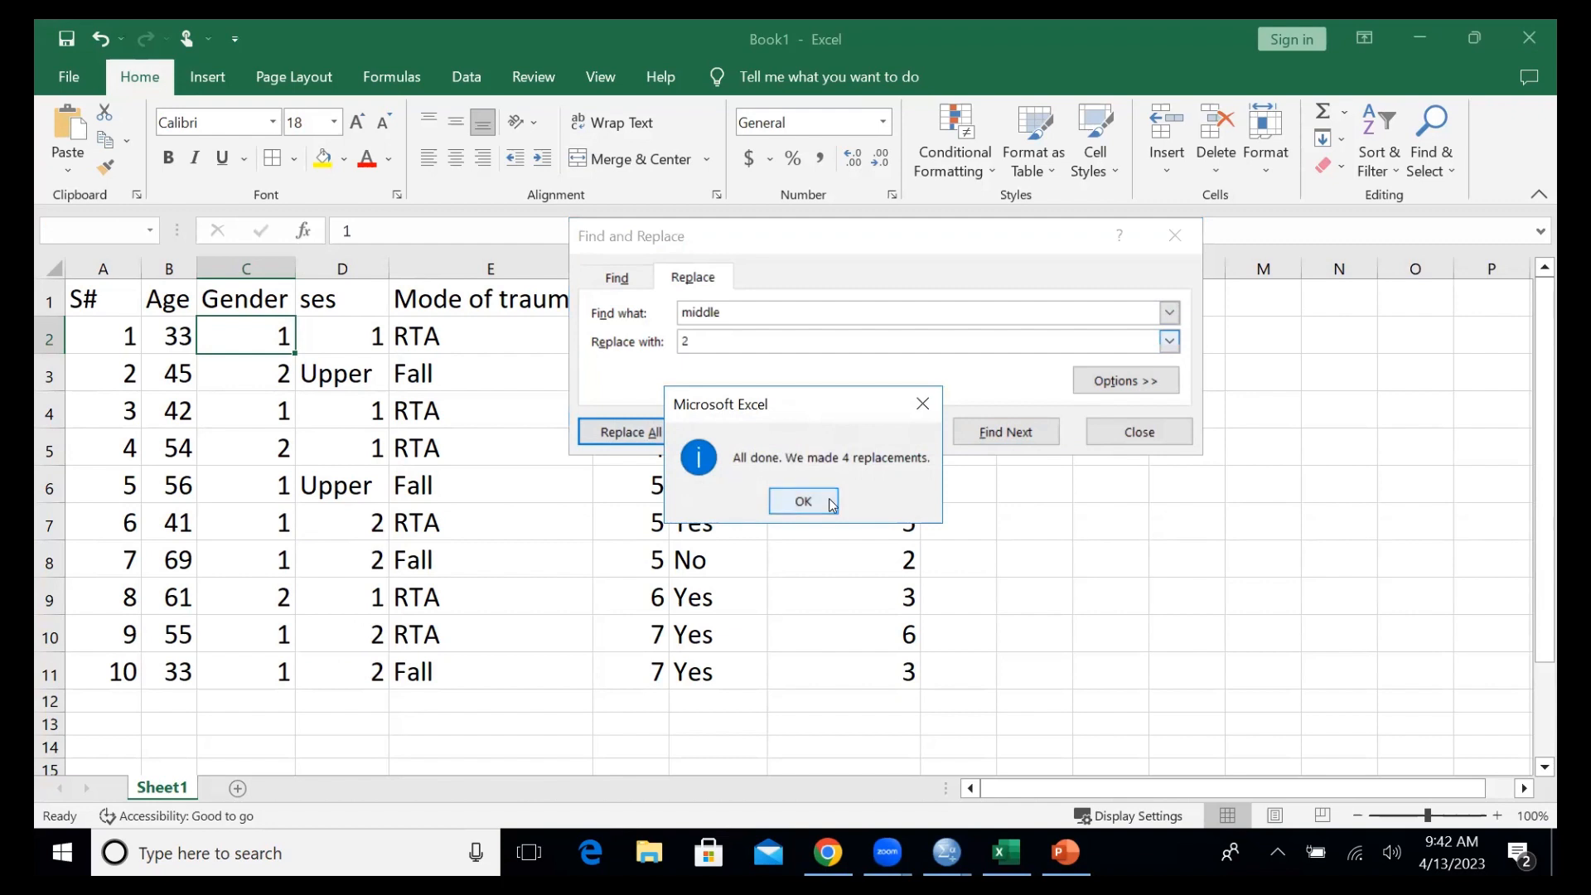
click(832, 504)
- Replace every "upper" entry in the ses column with the code 3 and close Find and Replace
click(771, 309)
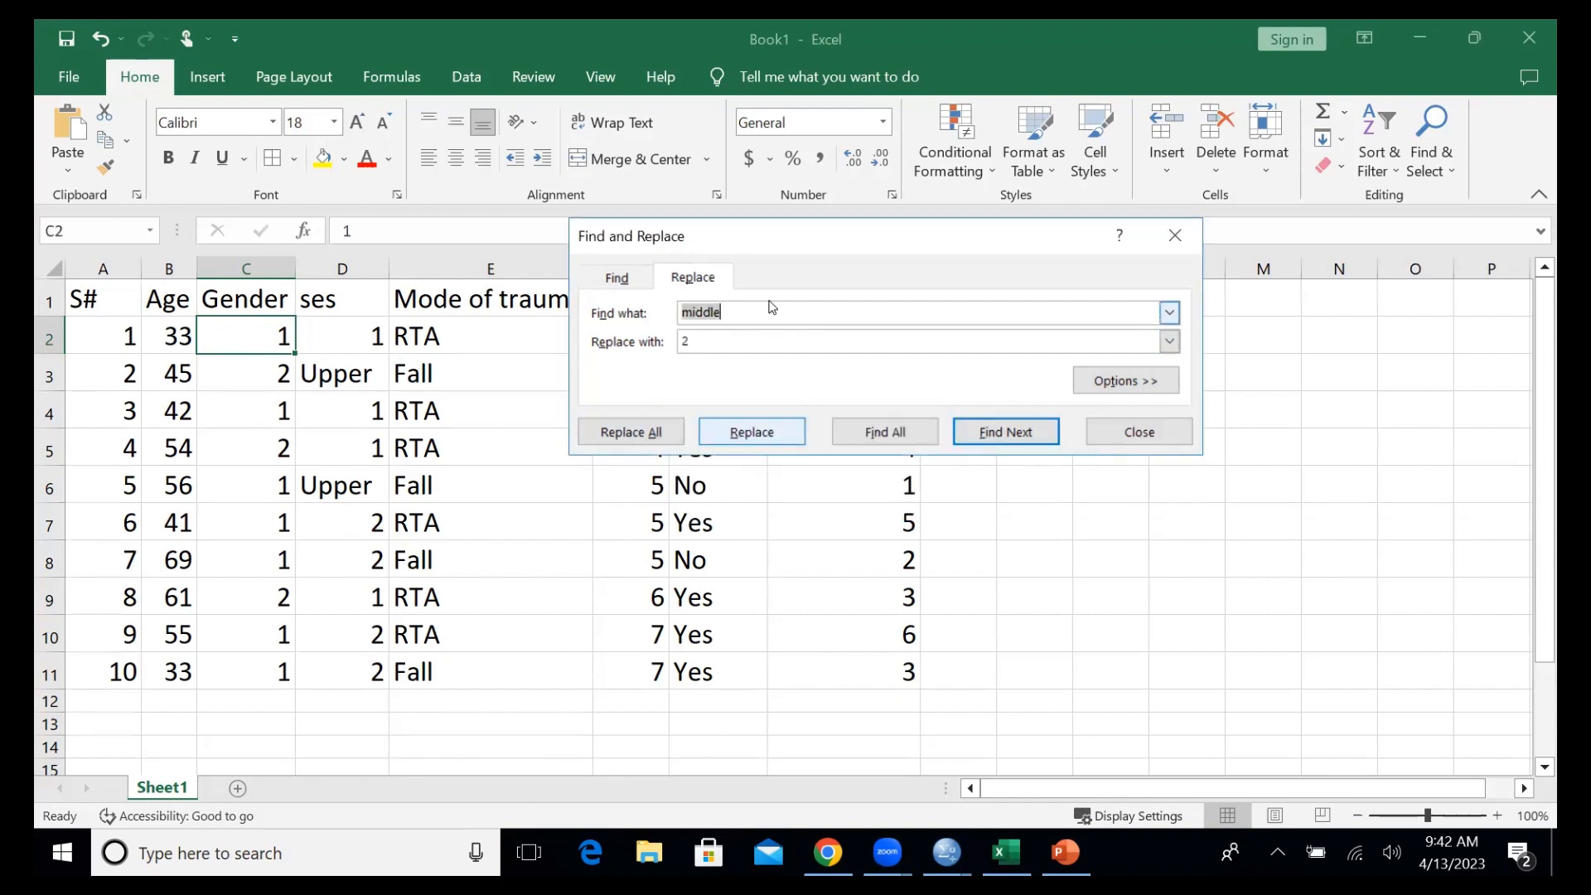
text(upper)
key(Tab)
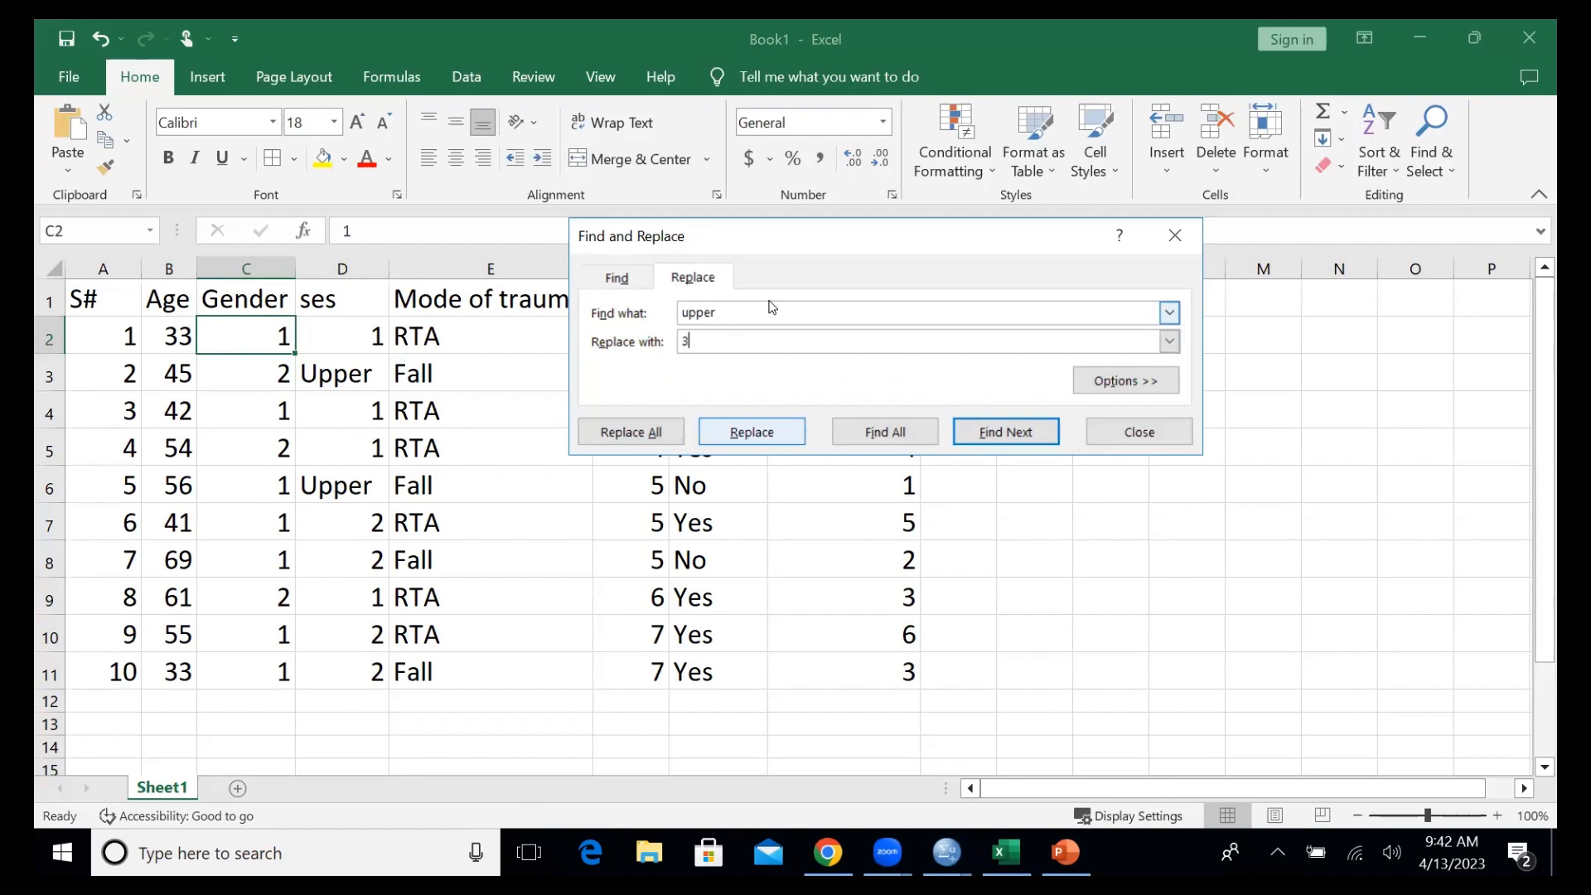
click(659, 432)
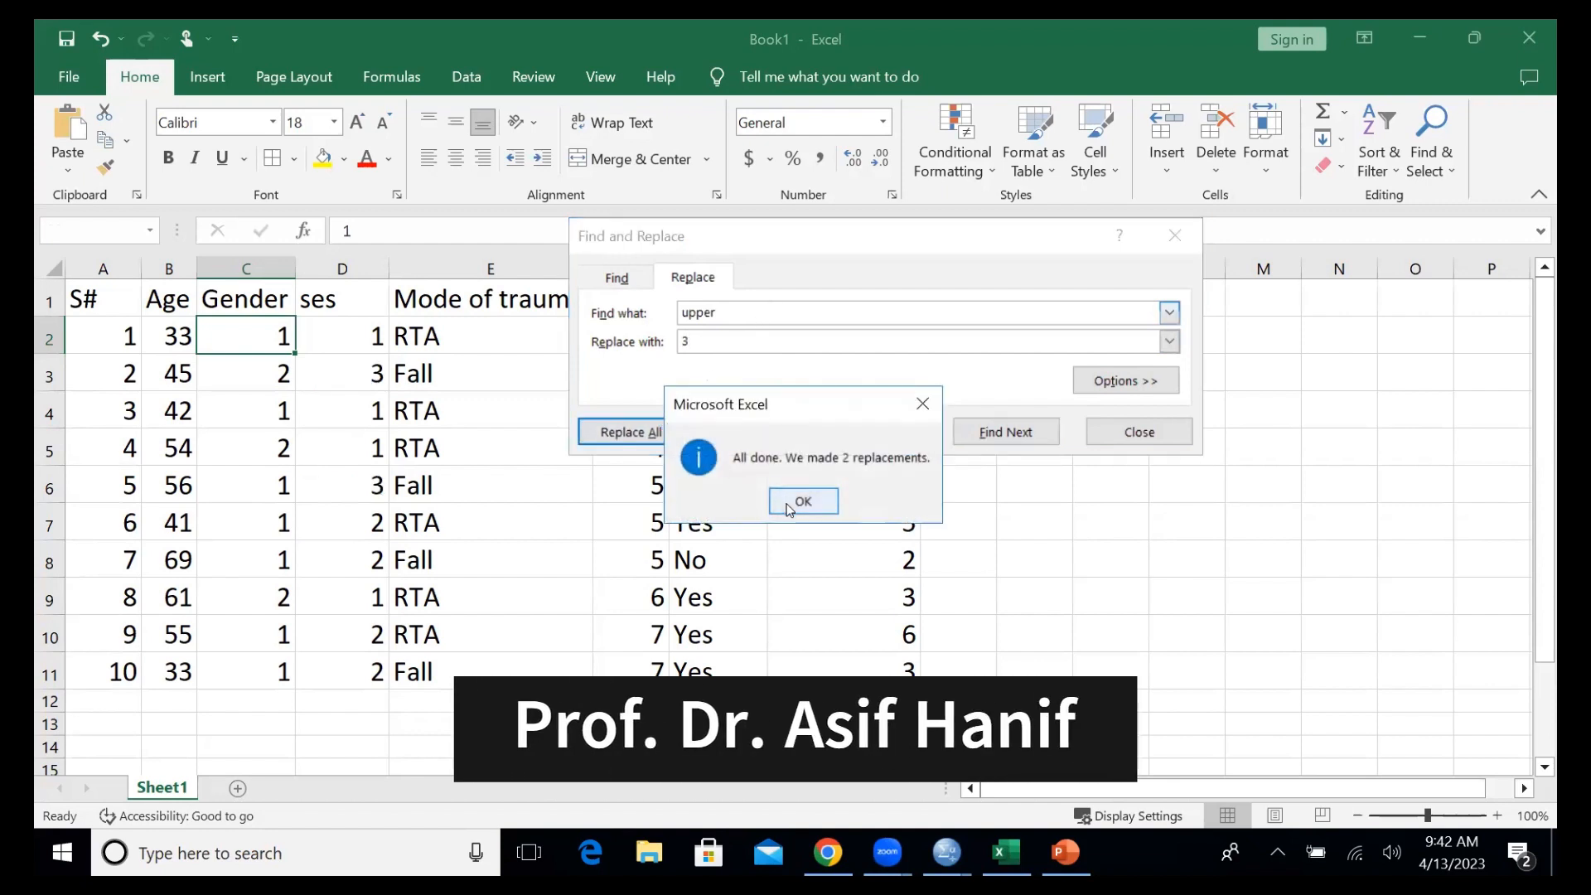
click(803, 502)
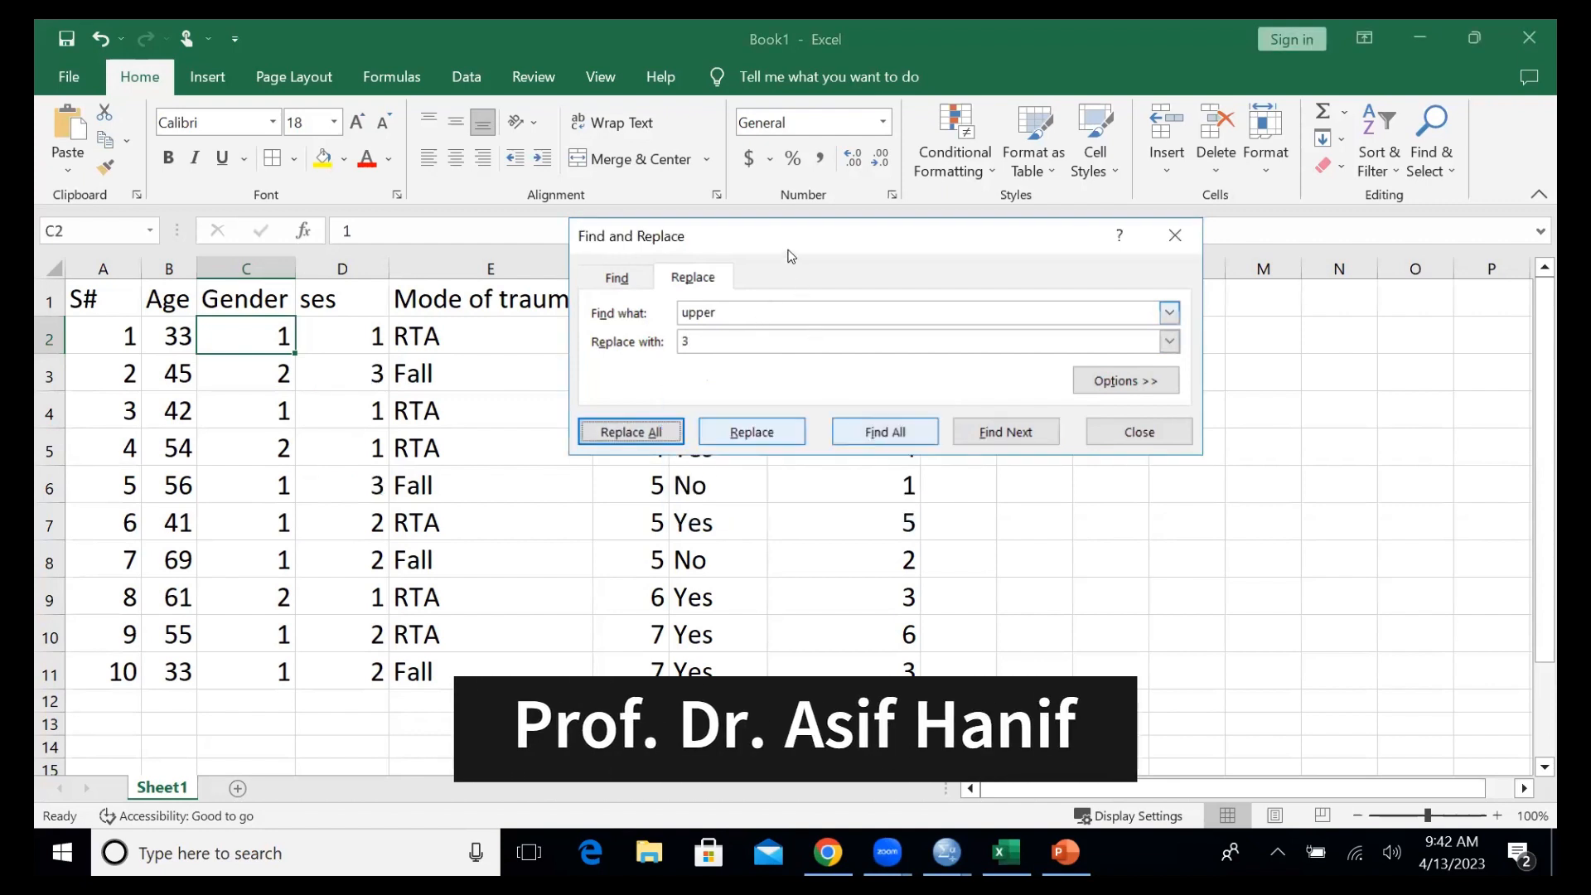
drag(788, 248, 1009, 231)
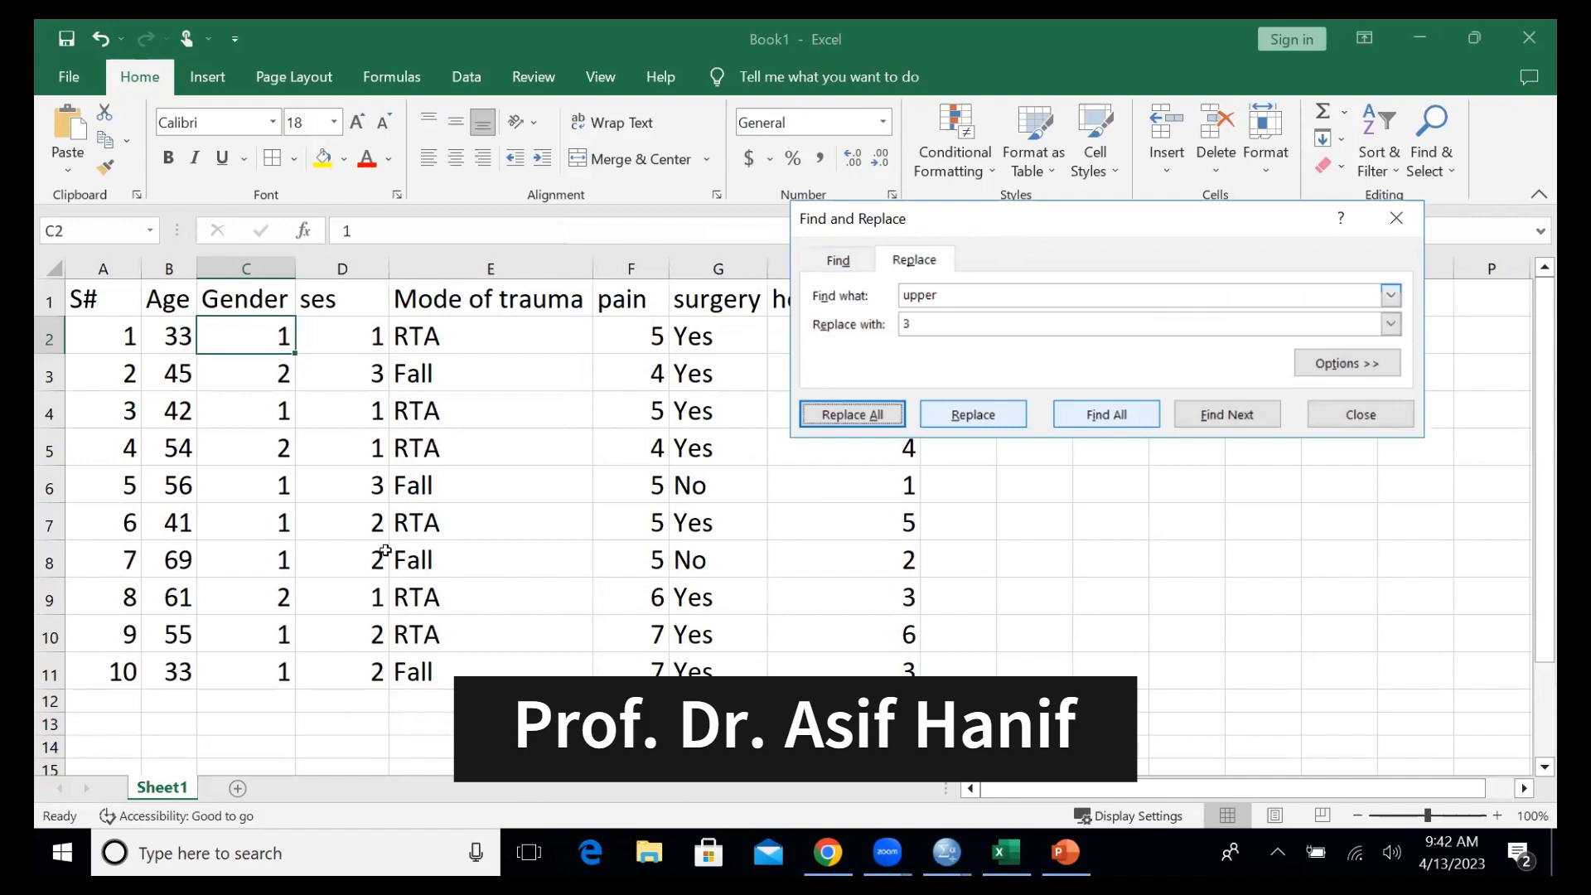
click(531, 330)
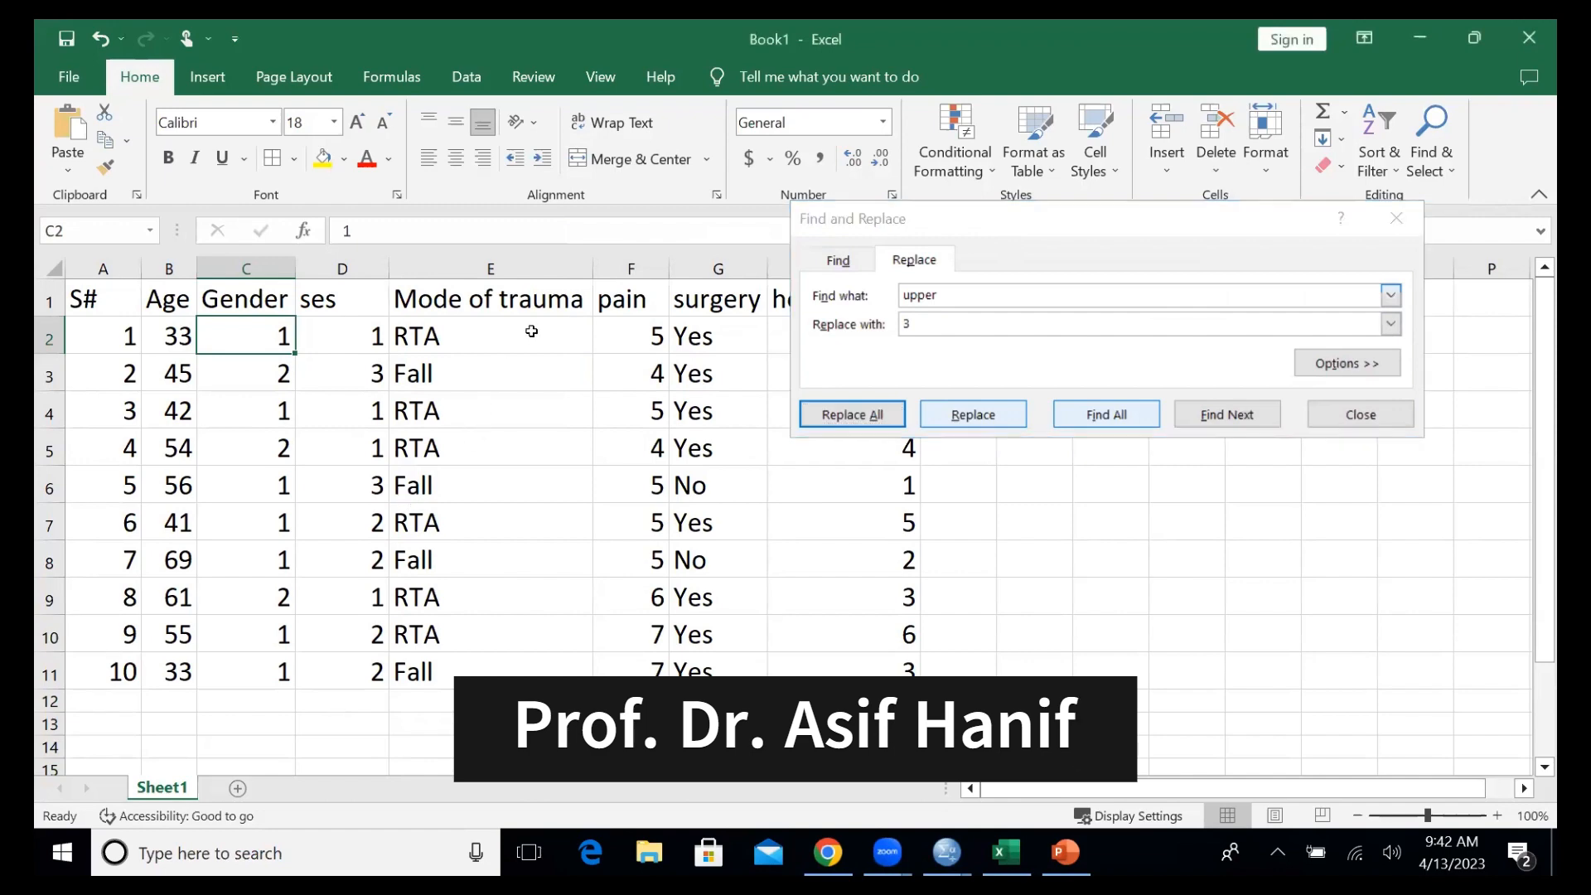
click(1397, 219)
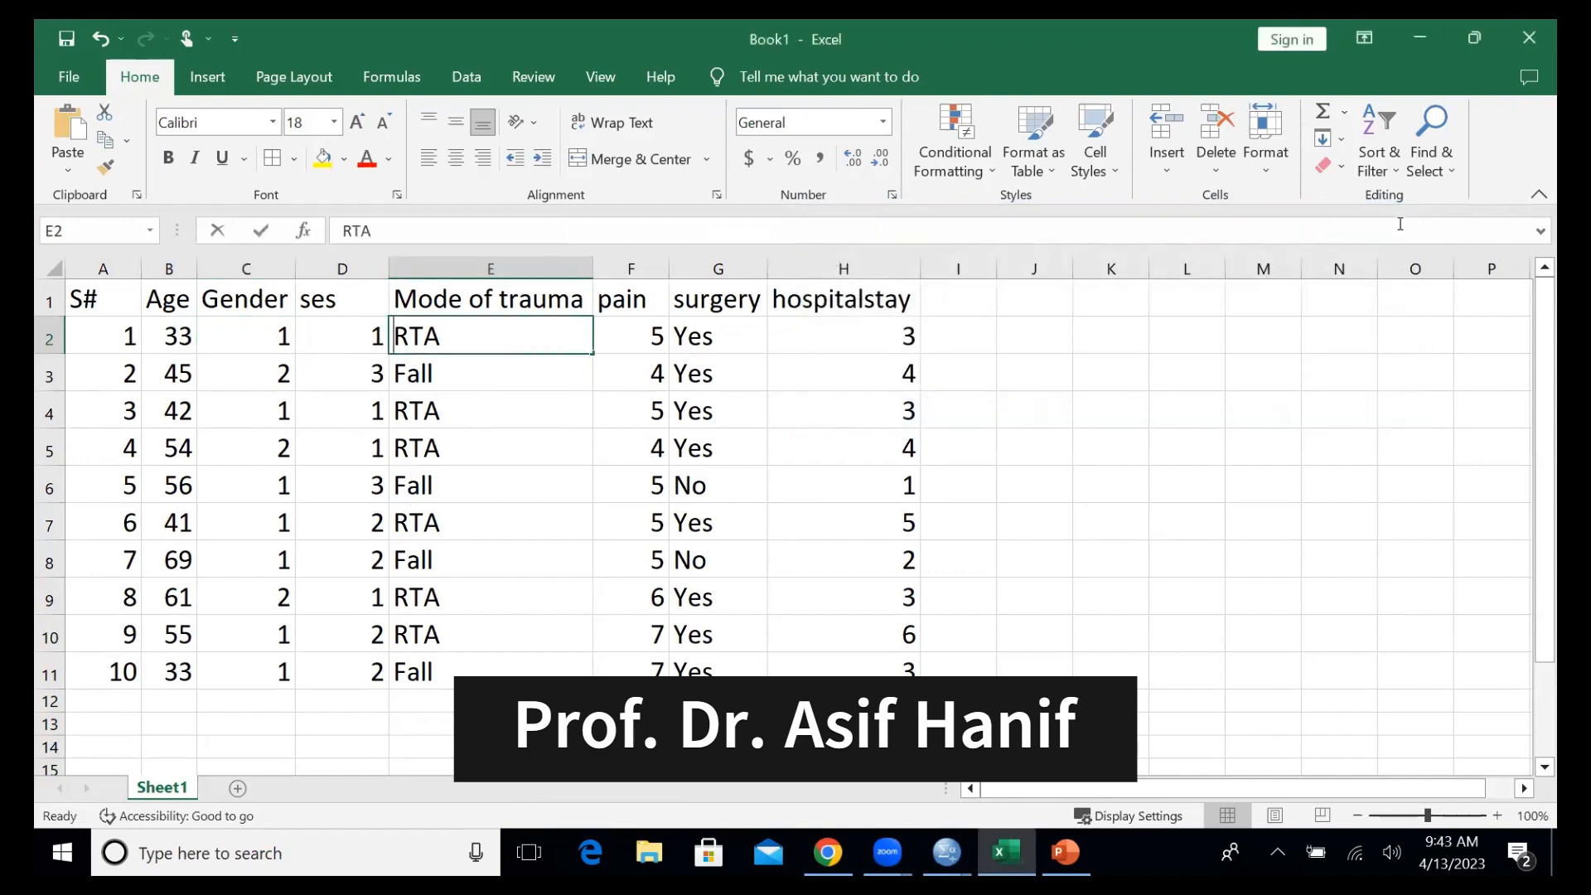
- Overwrite each RTA entry in the Mode of trauma column (E2, E4, E5, E7, E9, E10) with 1
text(1)
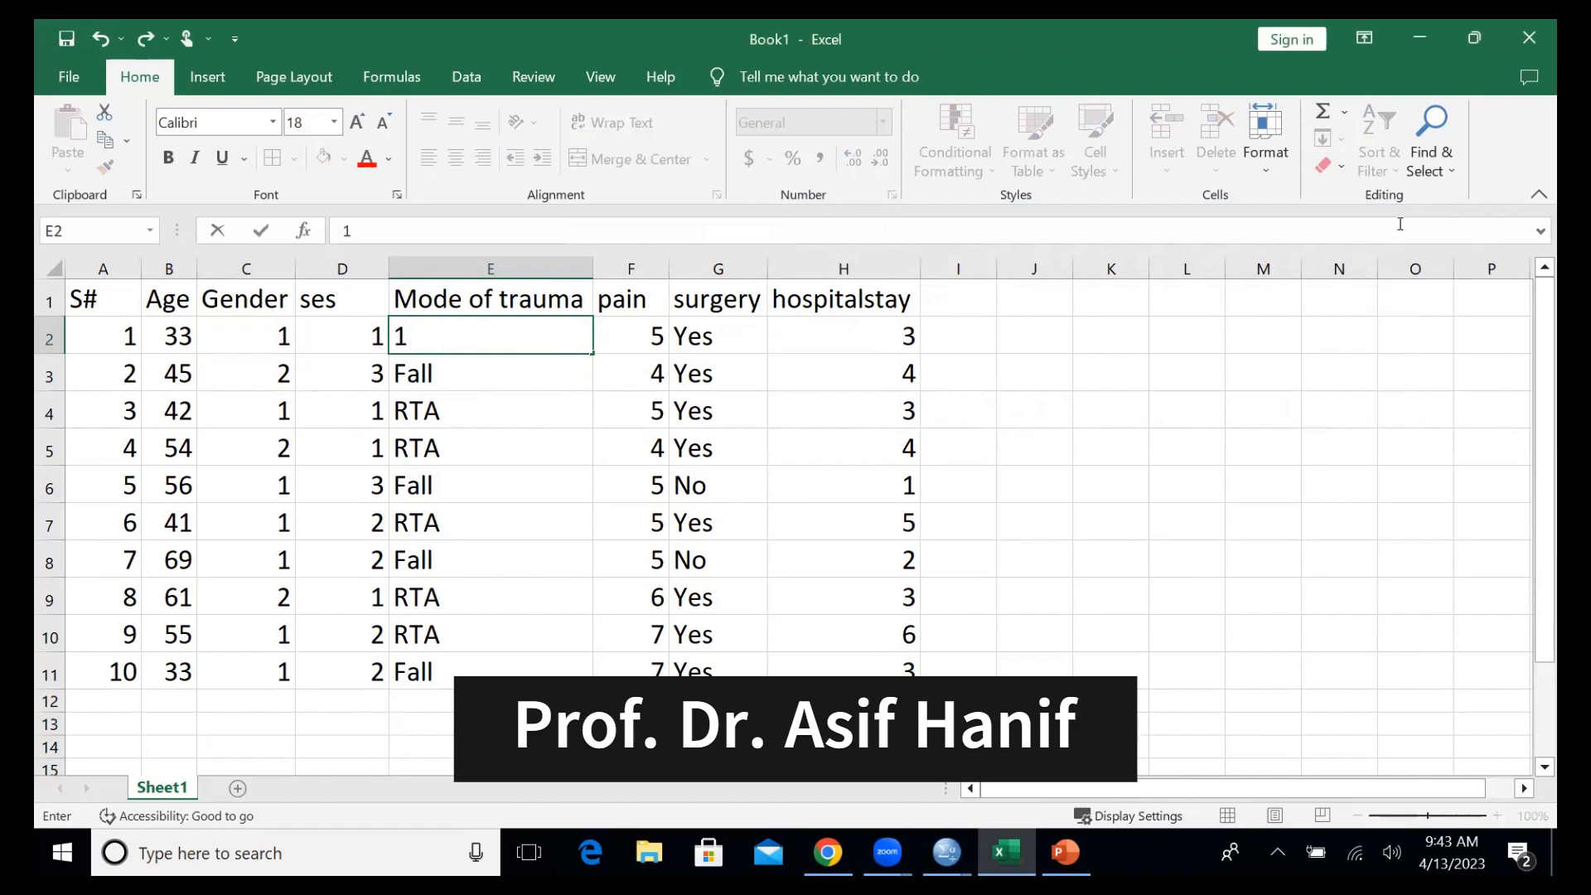
key(Return)
key(Return)
text(1)
key(Return)
text(1)
key(Return)
key(Return)
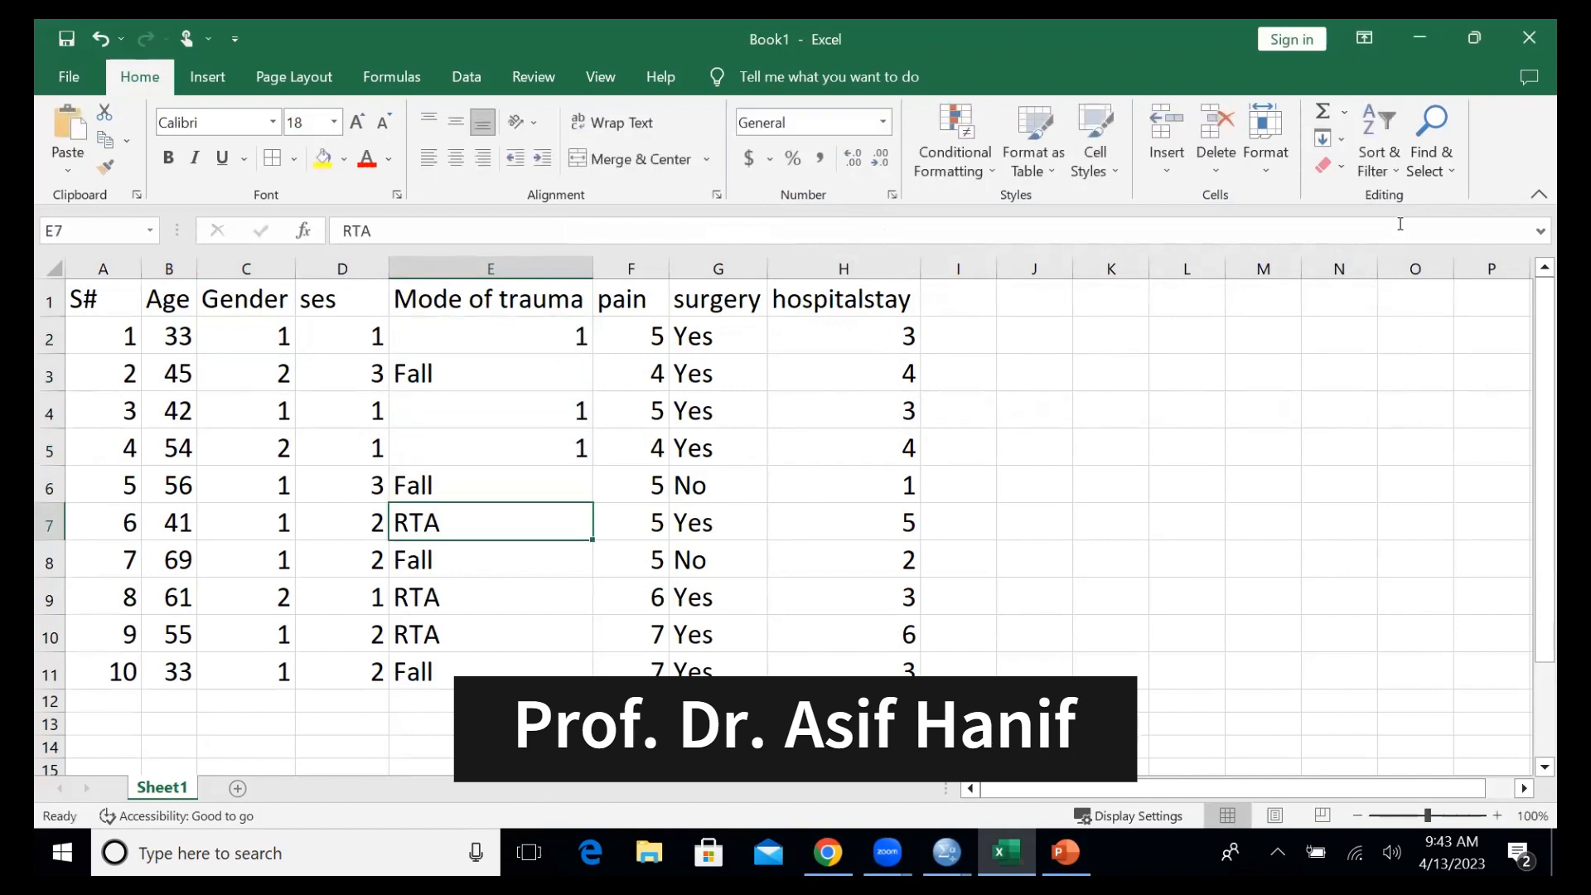
text(1)
key(Return)
key(Return)
text(1)
key(Return)
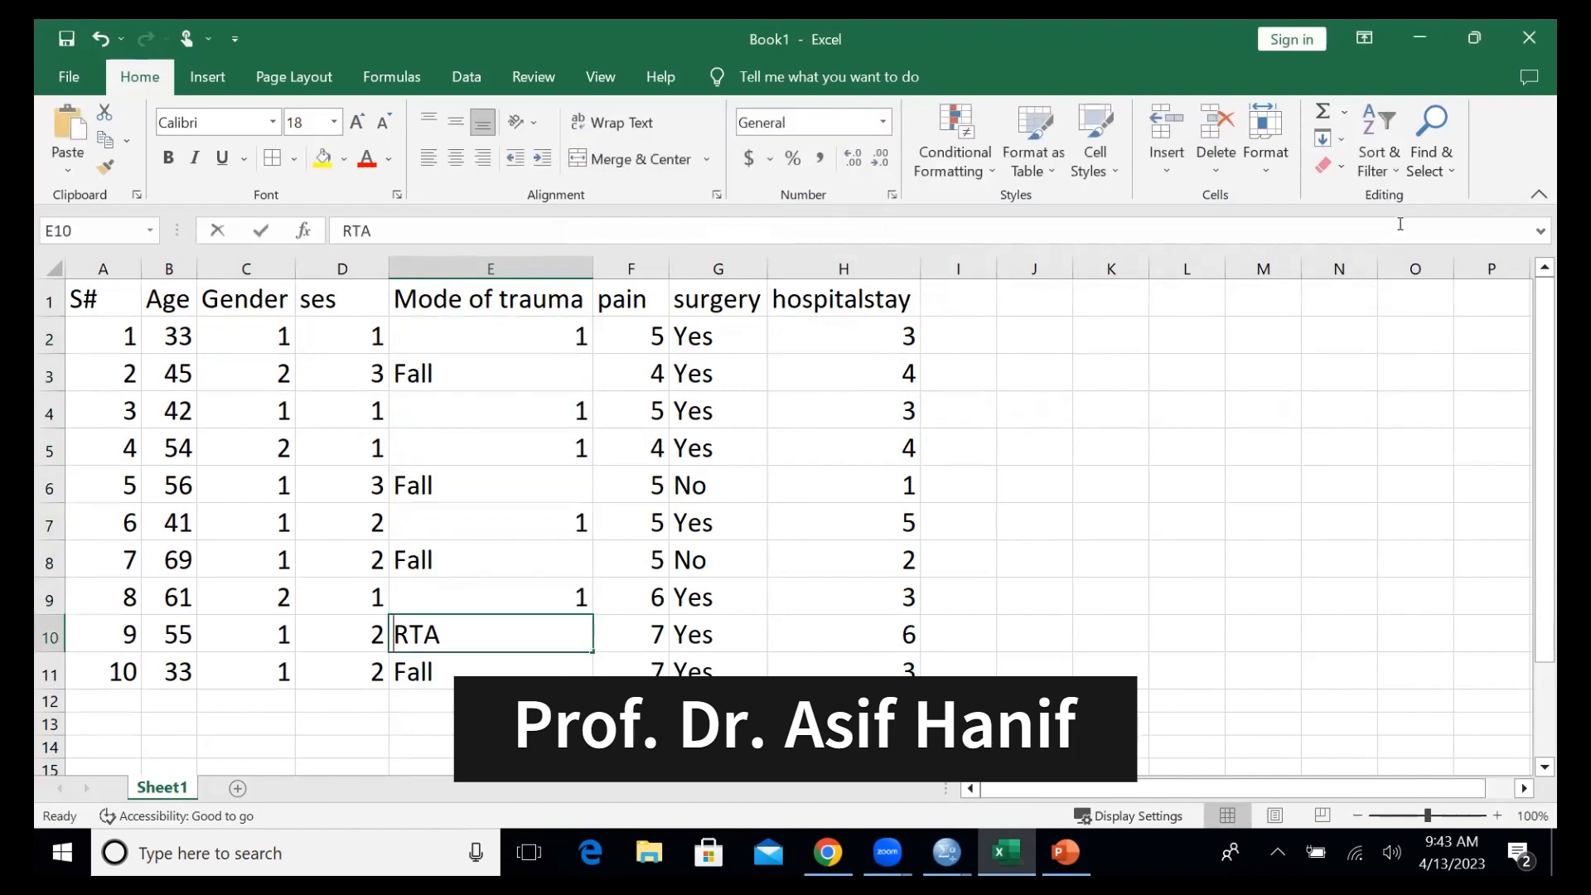
text(1)
key(Return)
- Overwrite each Fall entry in the Mode of trauma column (E3, E6, E8, E11) with 2
key(Up)
key(Up)
key(Up)
key(Up)
key(Up)
key(Up)
key(Up)
key(Up)
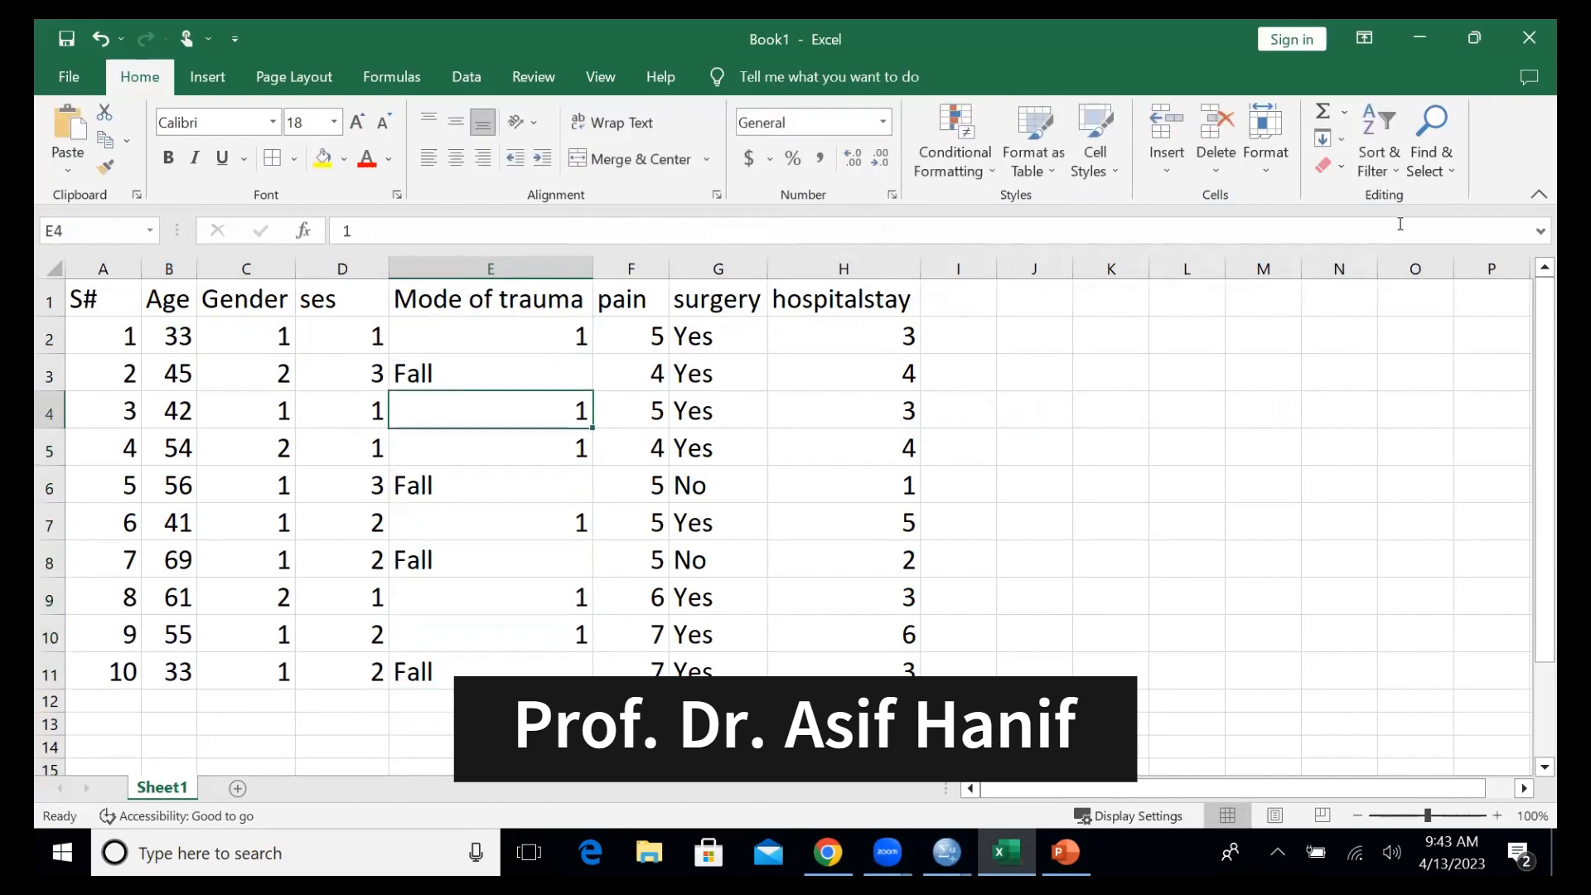
text(2)
key(Return)
key(Return)
key(Return)
text(2)
key(Return)
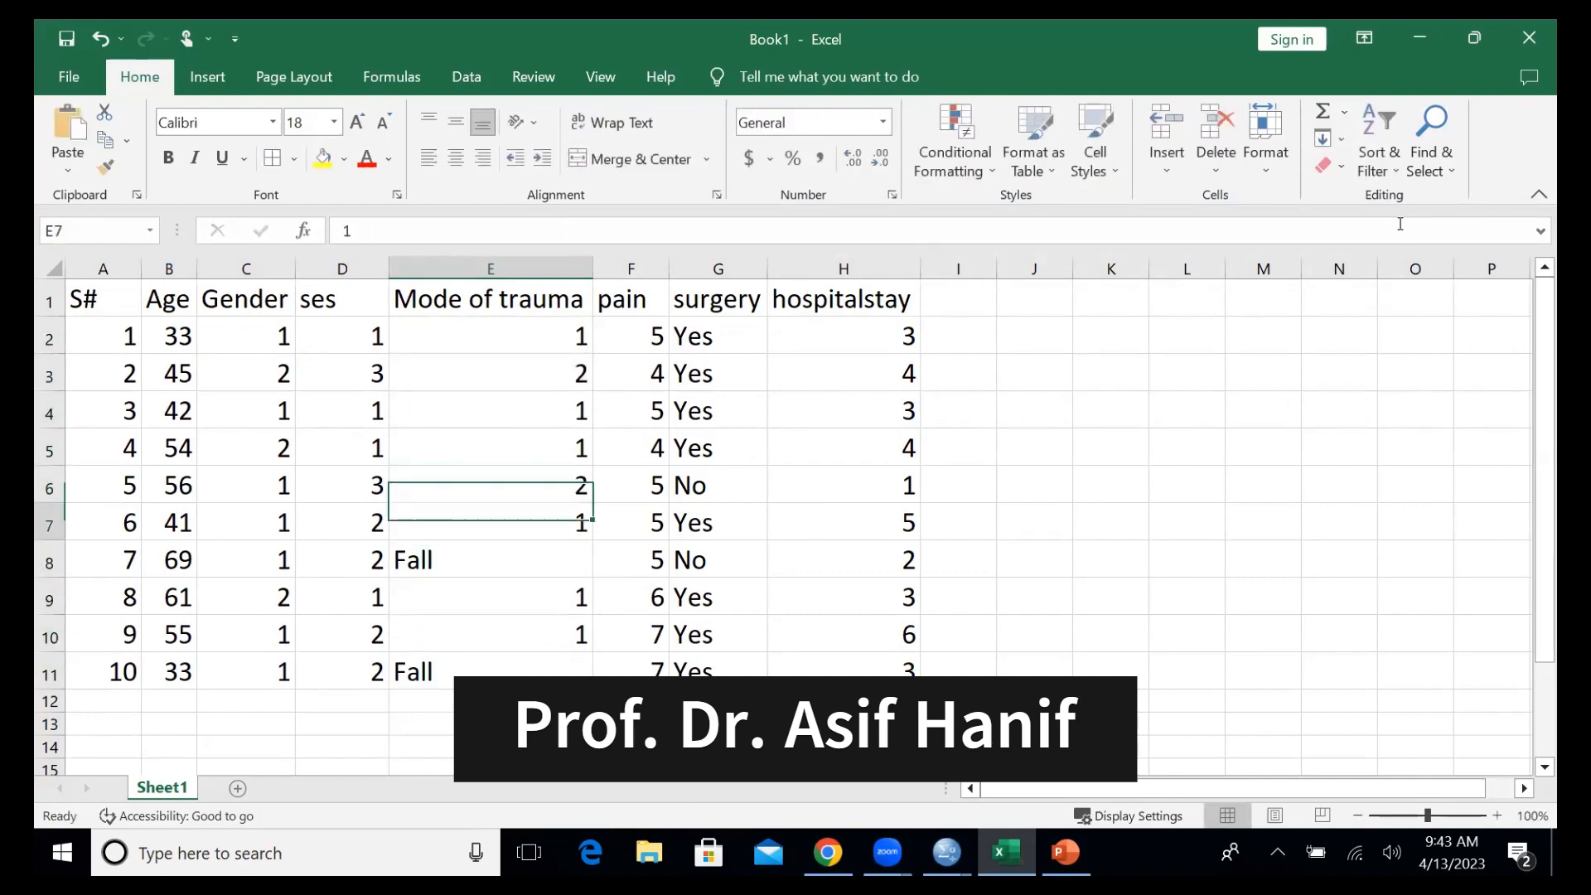
key(Return)
text(2)
key(Return)
key(Return)
key(Return)
text(2)
key(Right)
- Recode the surgery column from G2 to G11 by overwriting each Yes with 1 and each No with 0
key(Right)
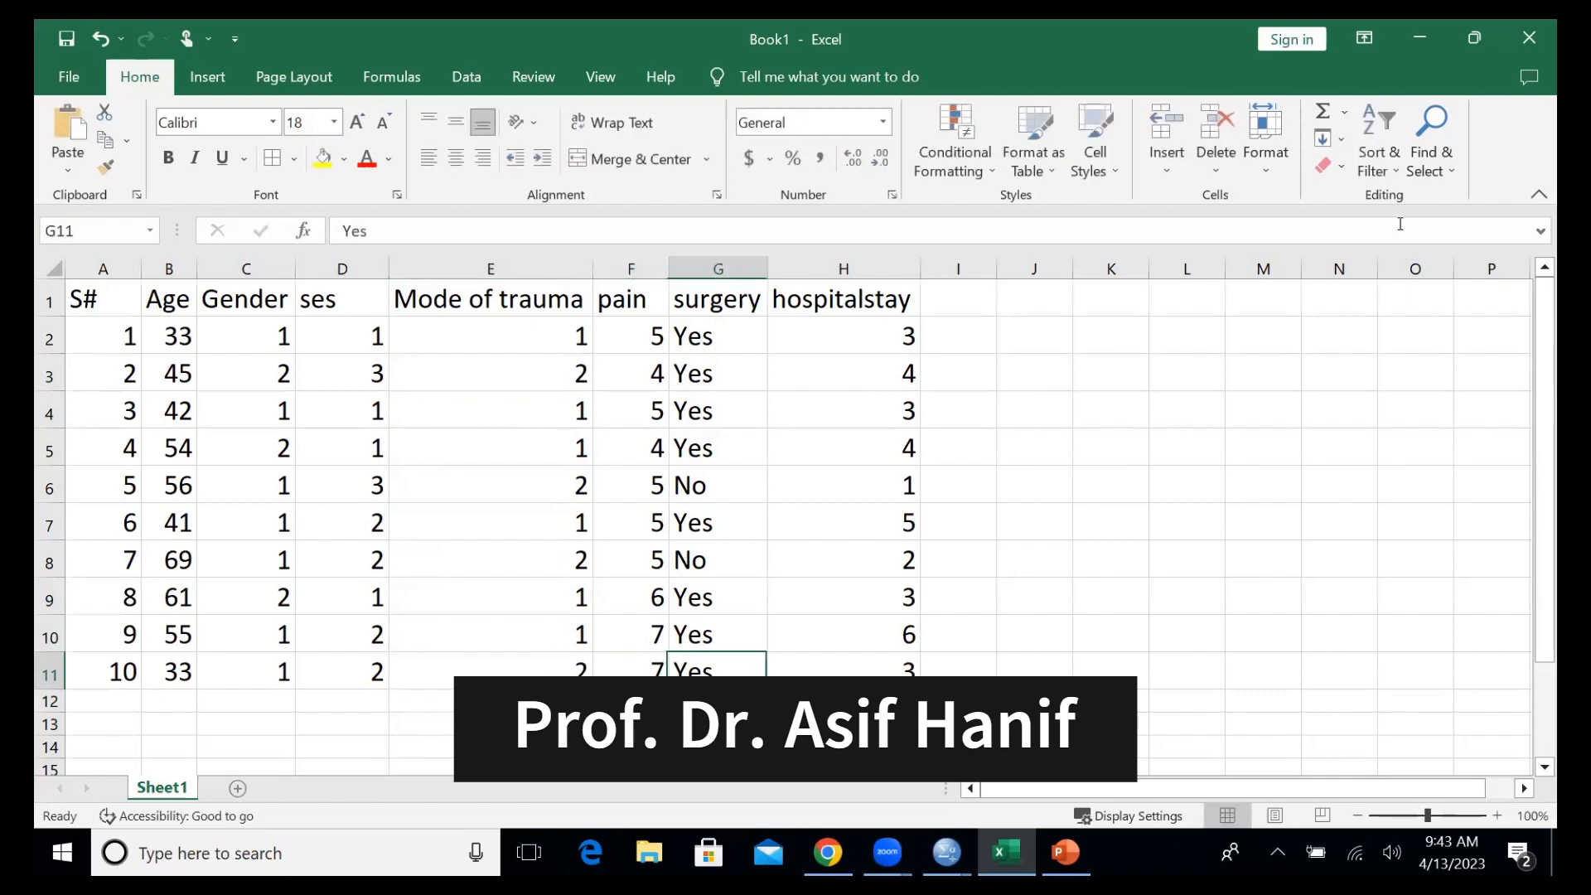
key(Up)
key(Up)
key(Up)
key(Up)
key(Up)
key(Up)
key(Up)
key(Up)
key(Up)
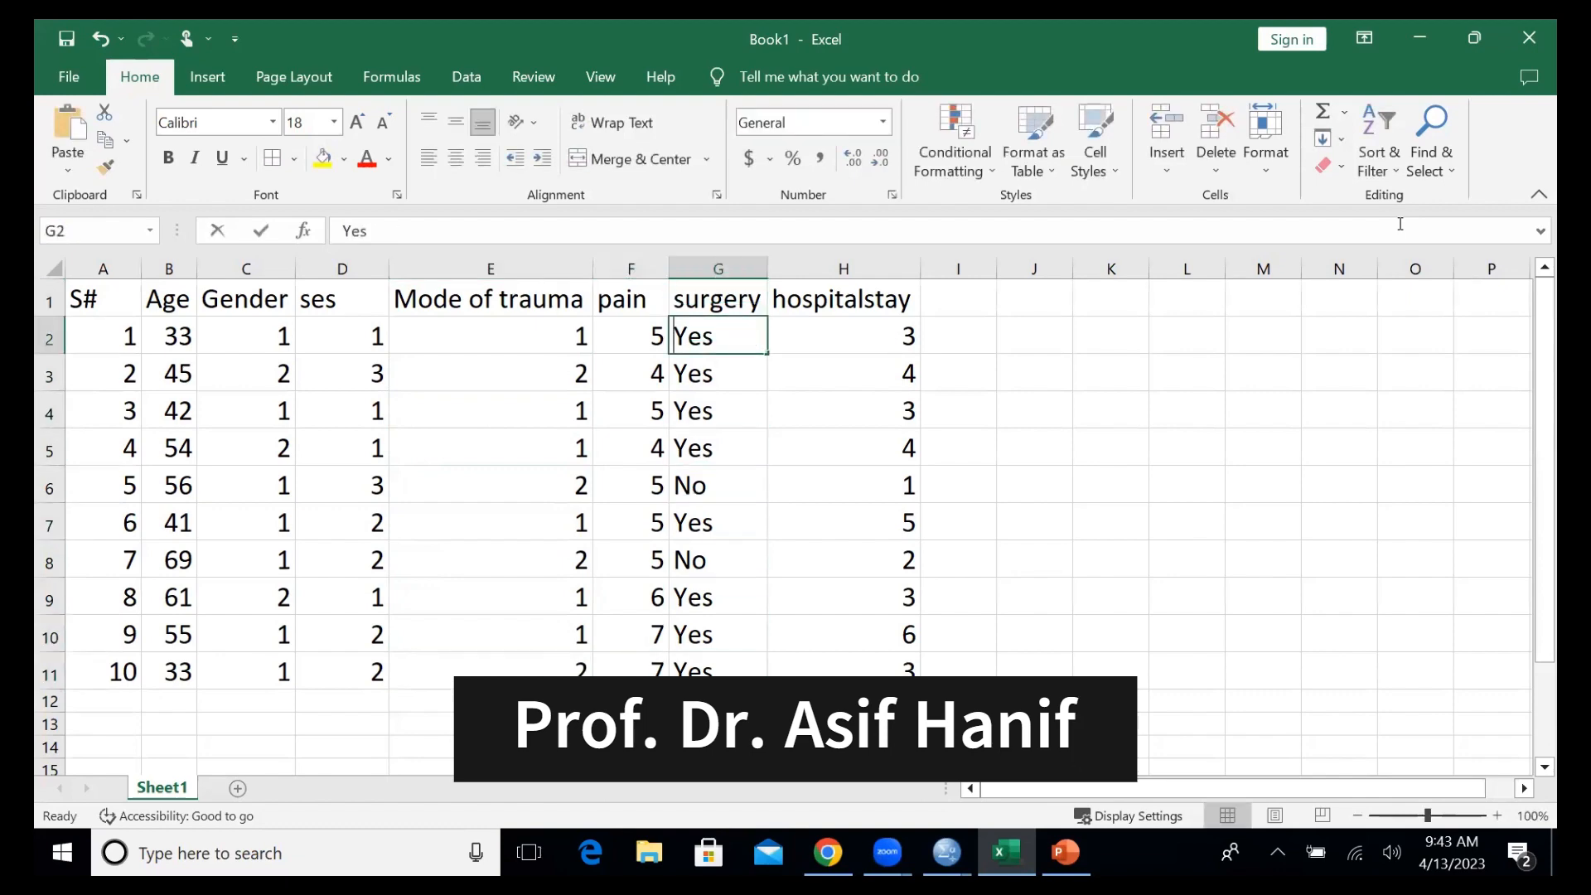
text(1)
key(Return)
text(1)
key(Return)
text(1)
key(Return)
text(1)
key(Return)
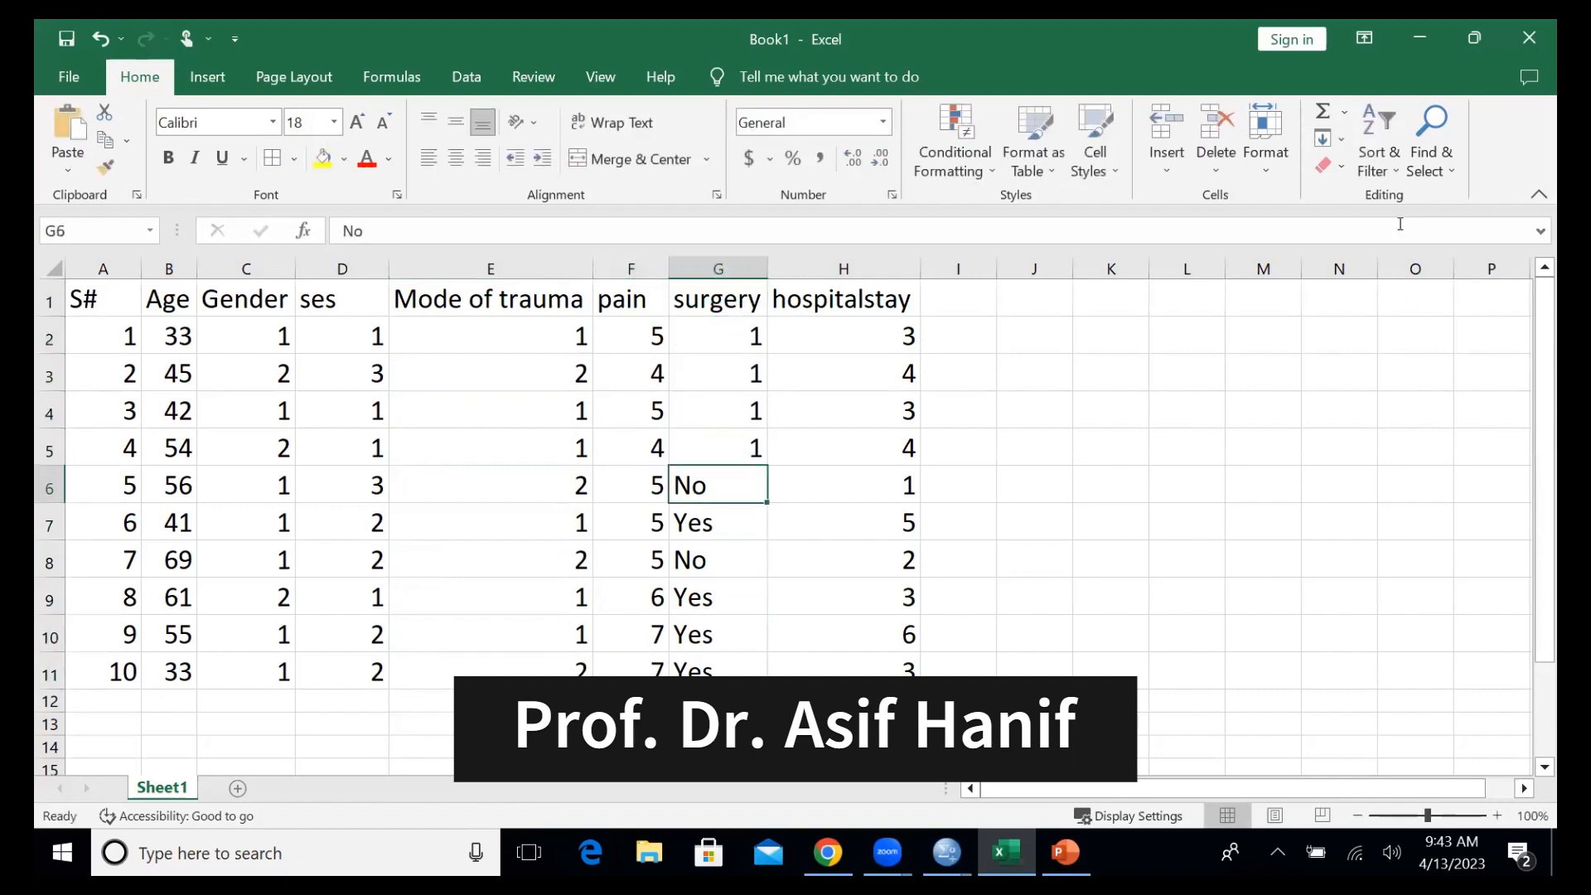
text(0)
key(Return)
text(1)
key(Return)
text(0)
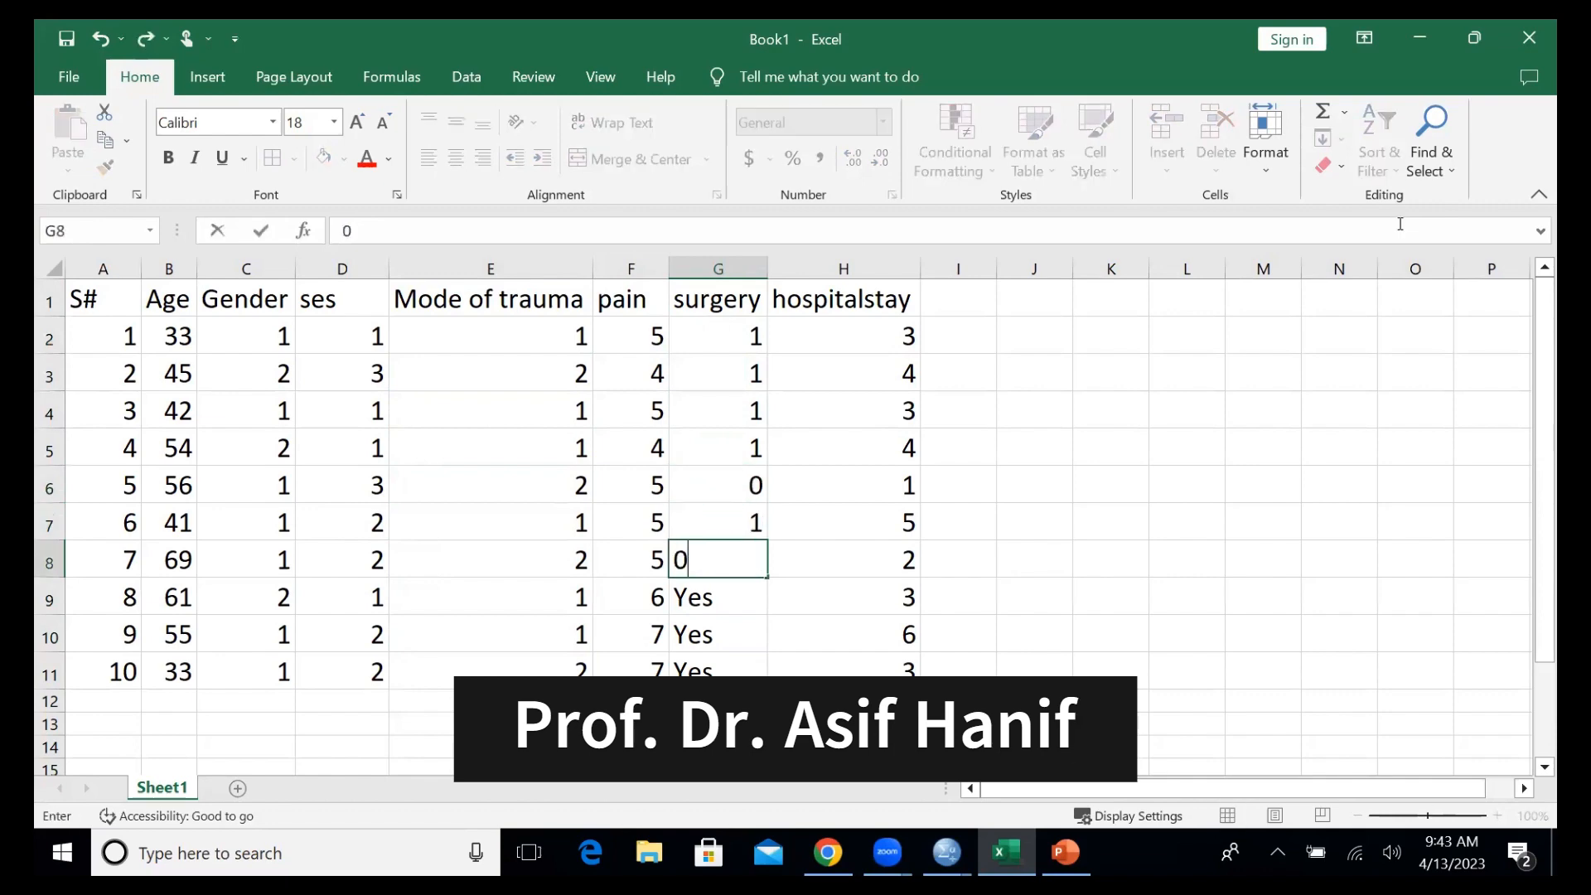
key(Return)
text(1)
key(Return)
text(1)
key(Return)
text(1)
key(Tab)
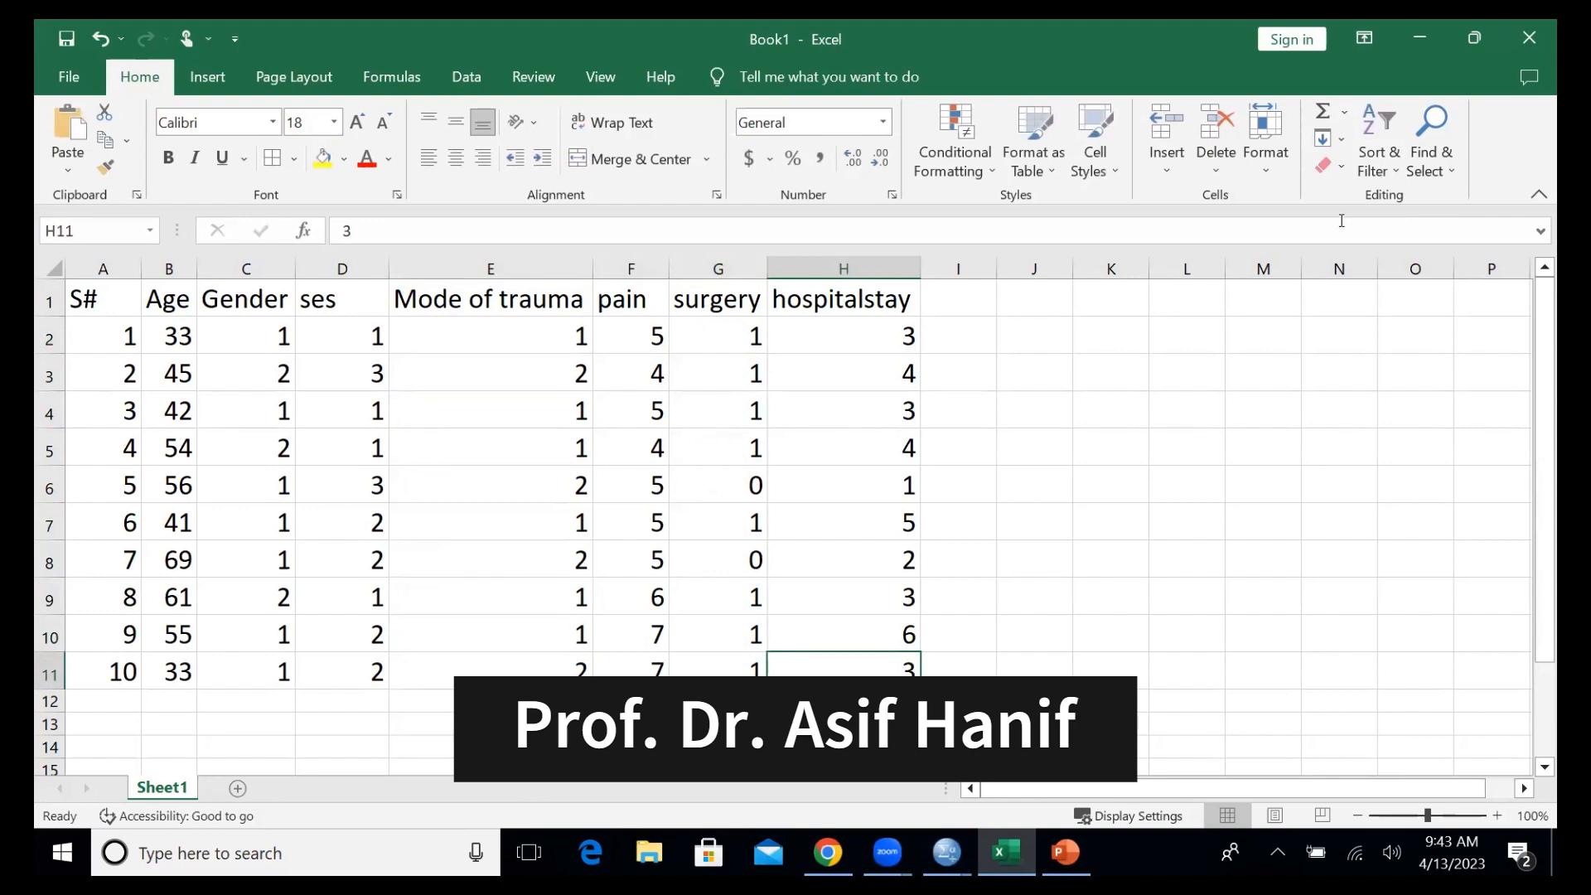
- Save the workbook to the Desktop under the file name "data to export"
key(ctrl+s)
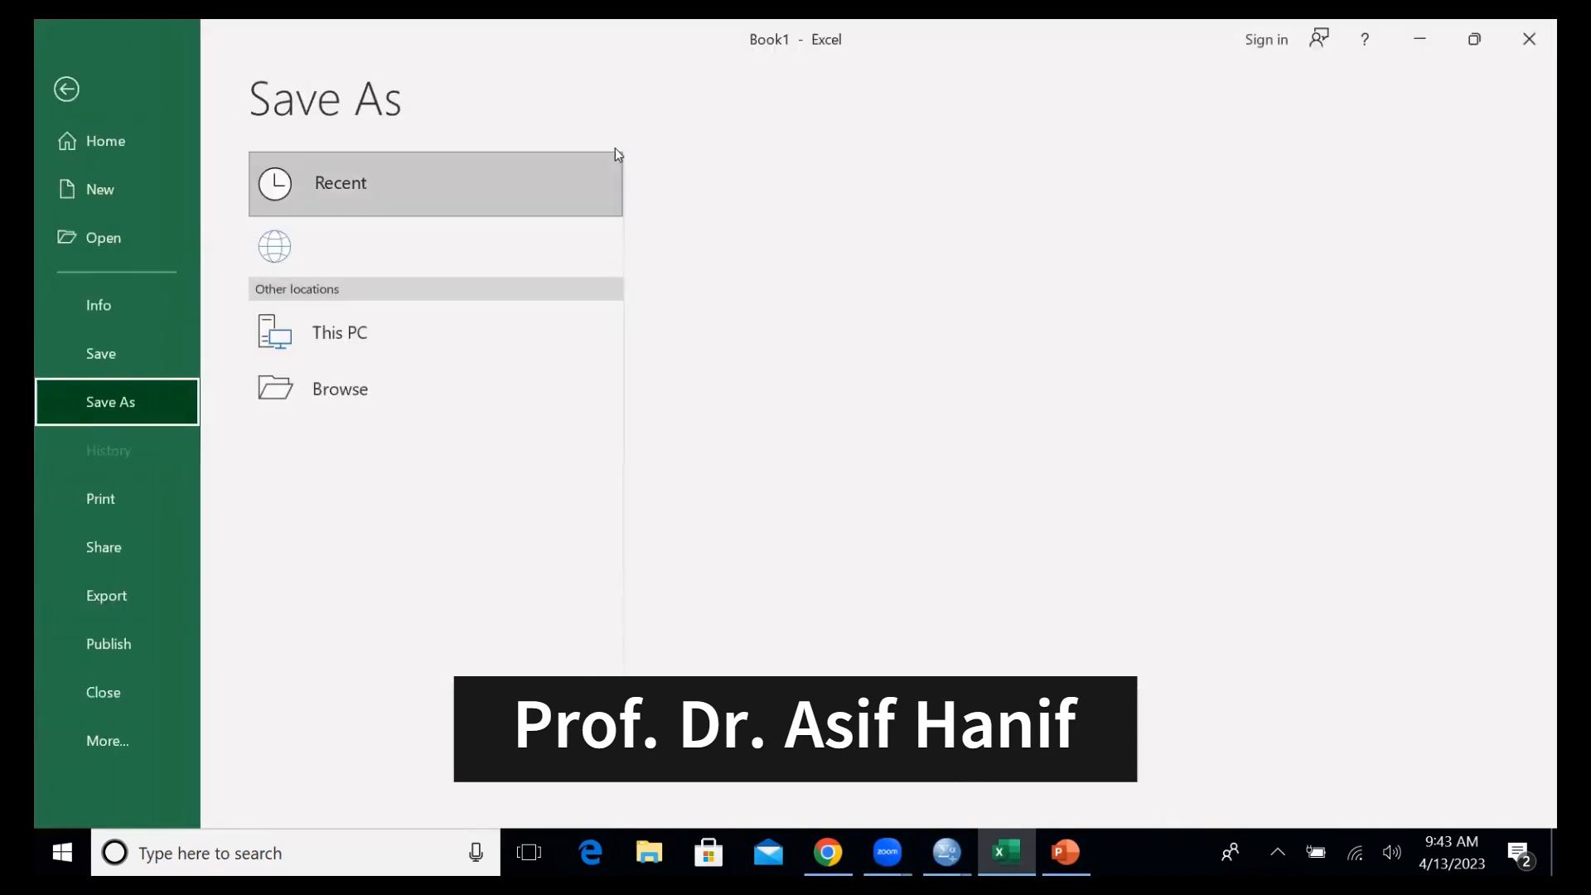
click(343, 333)
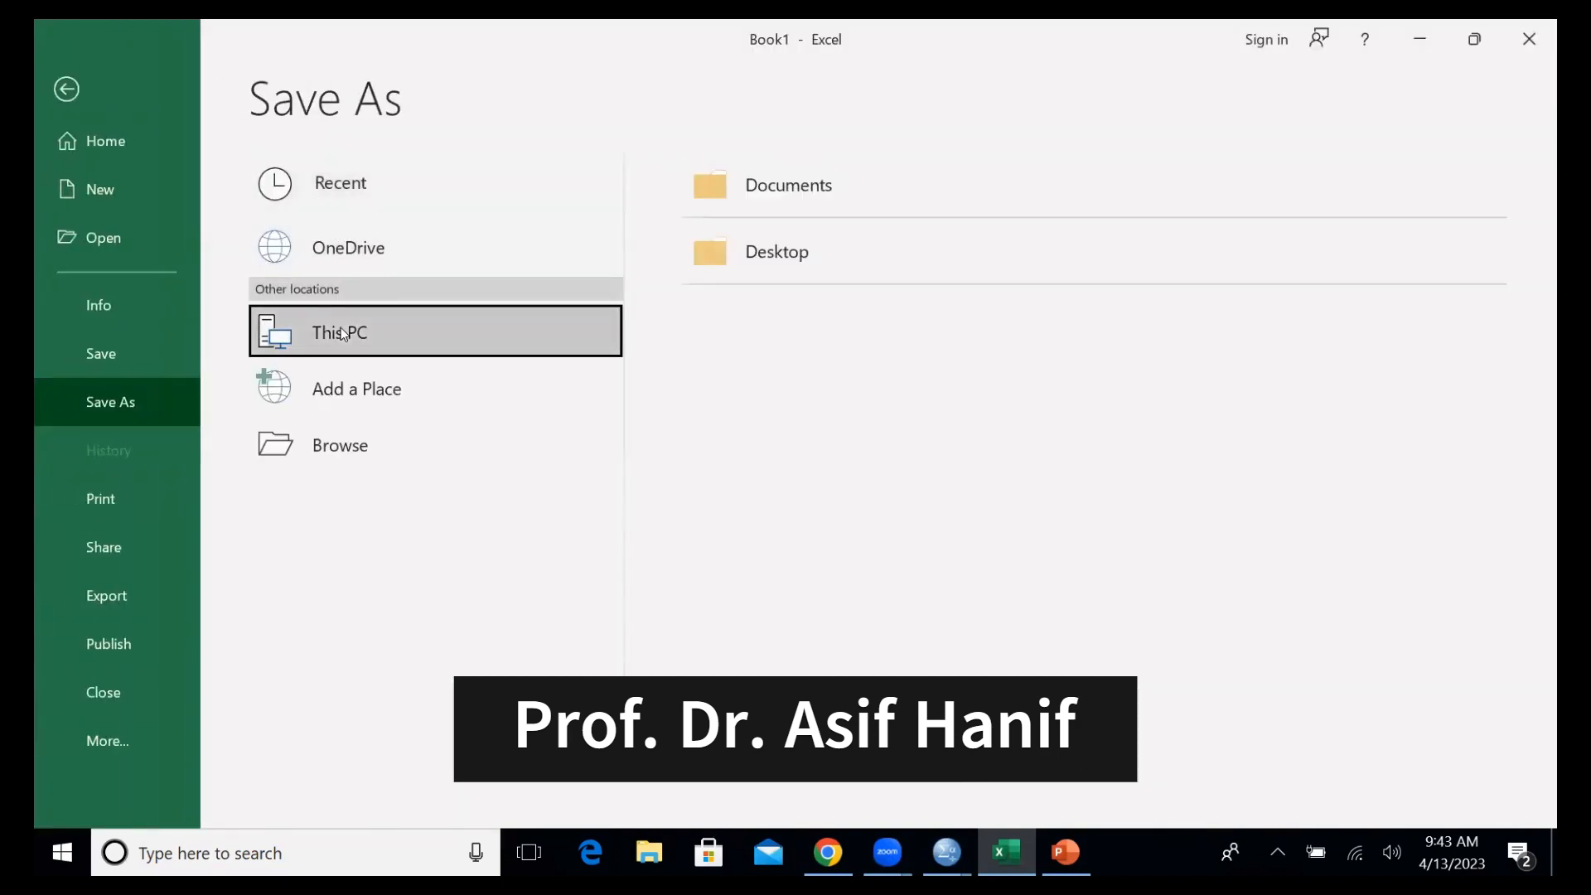
click(779, 263)
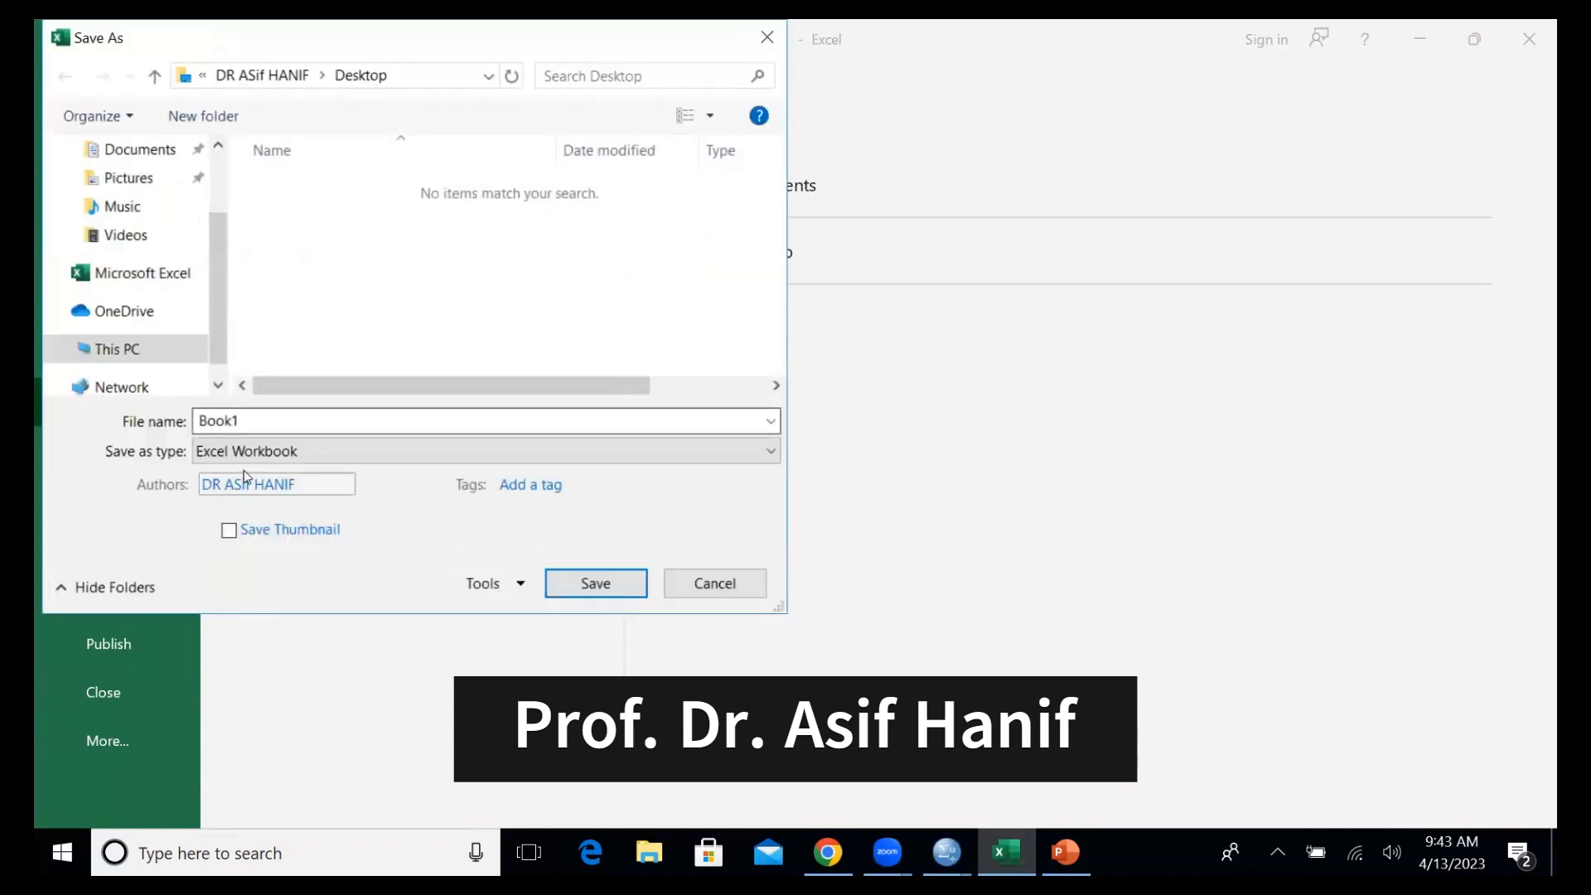
double_click(256, 422)
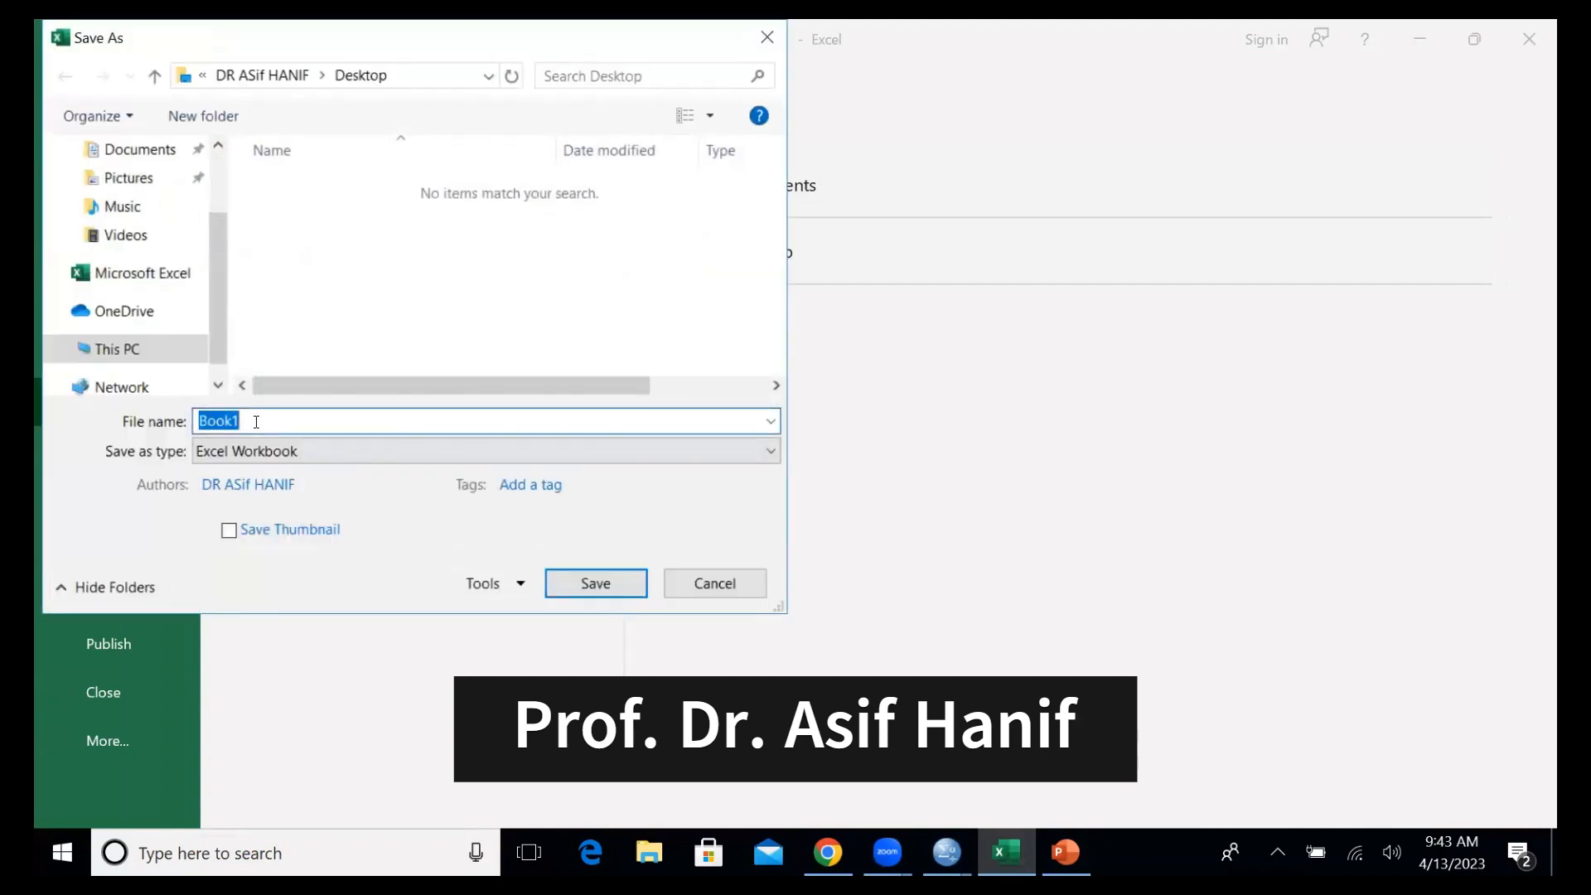
text(data to export)
key(Return)
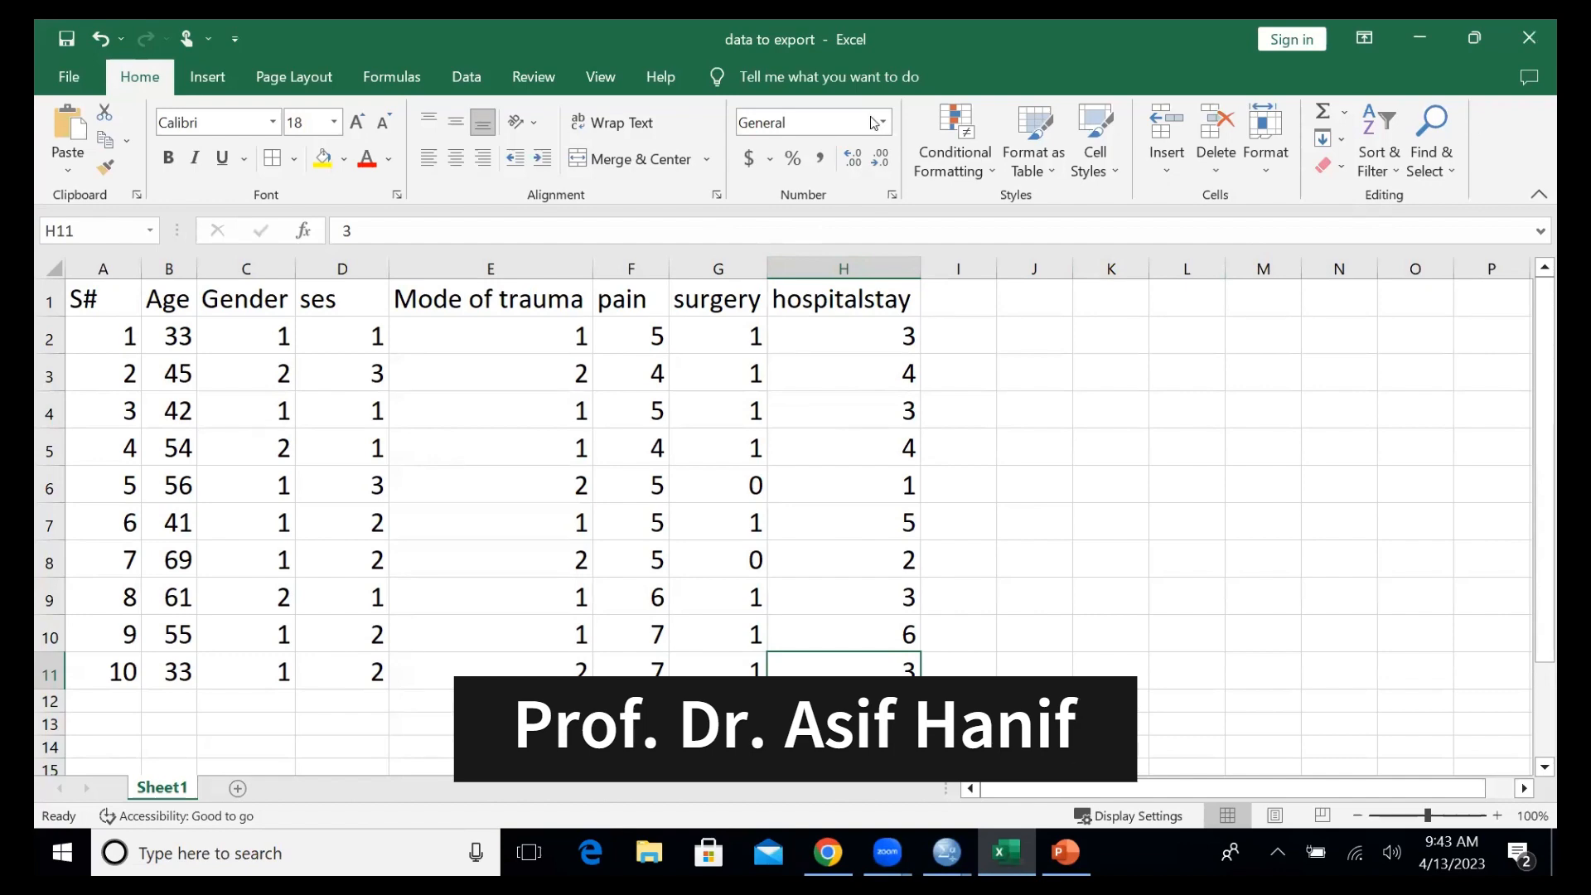
- Switch to the empty SPSS Data Editor window and close the "data to export" workbook in Excel
click(947, 852)
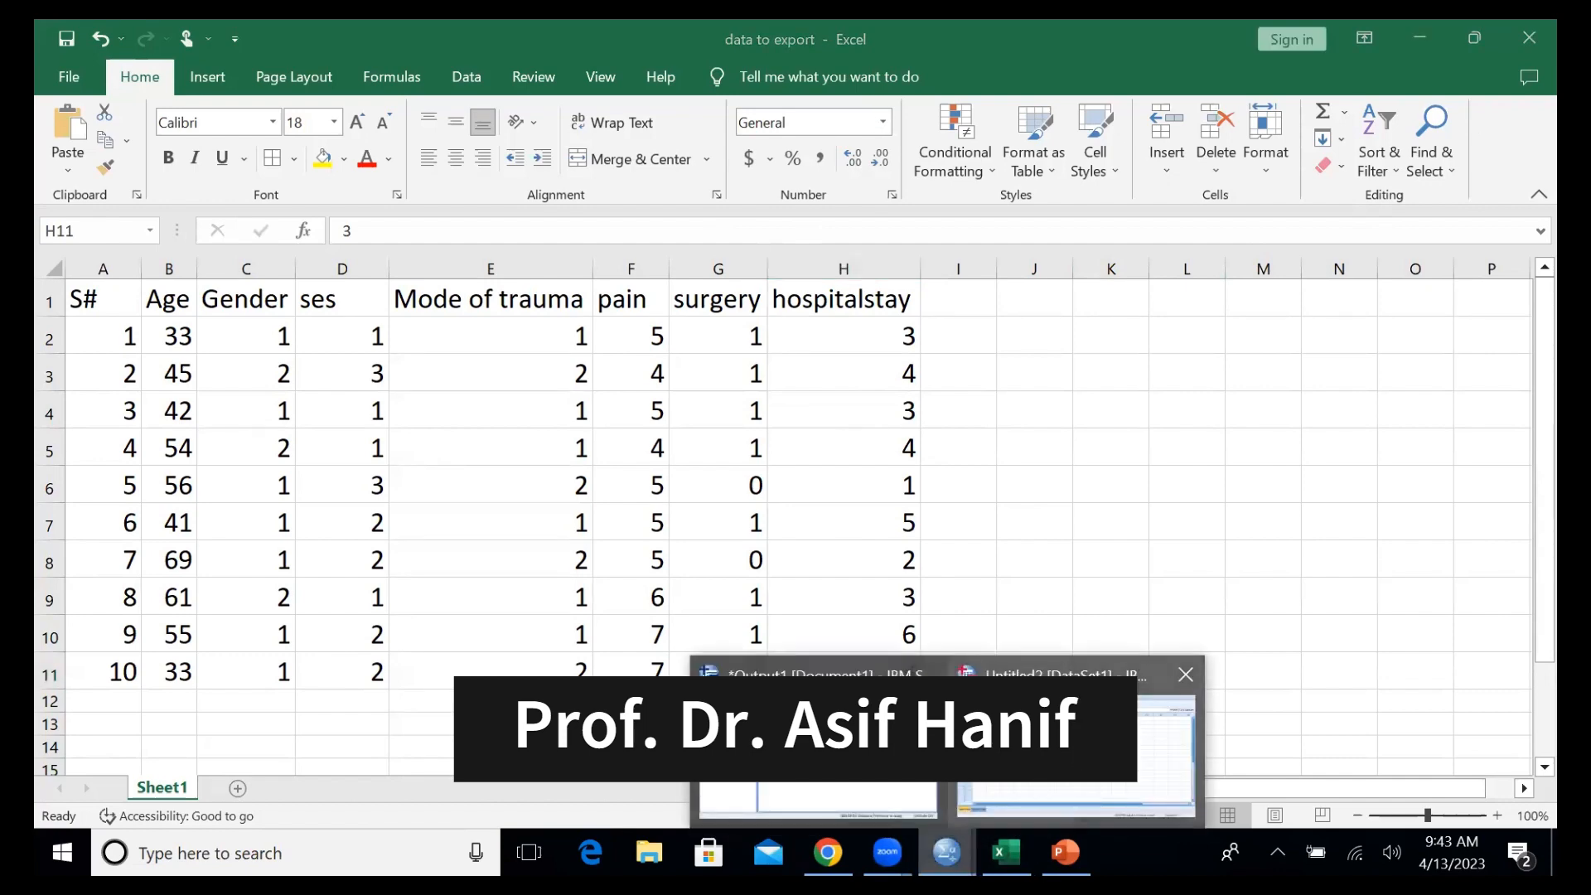
click(1076, 746)
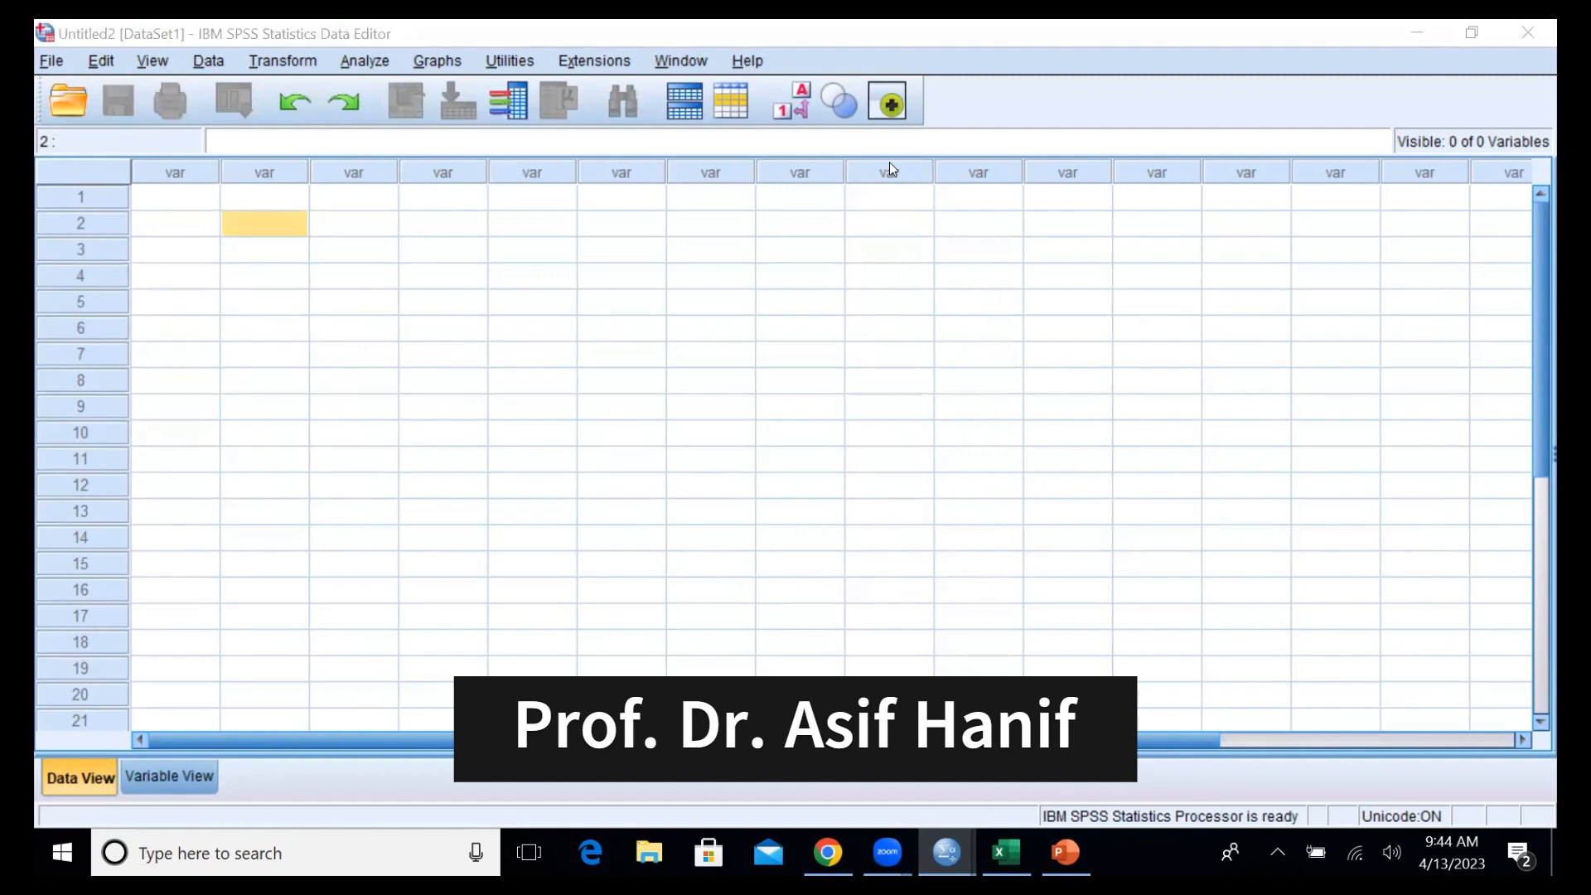
click(827, 365)
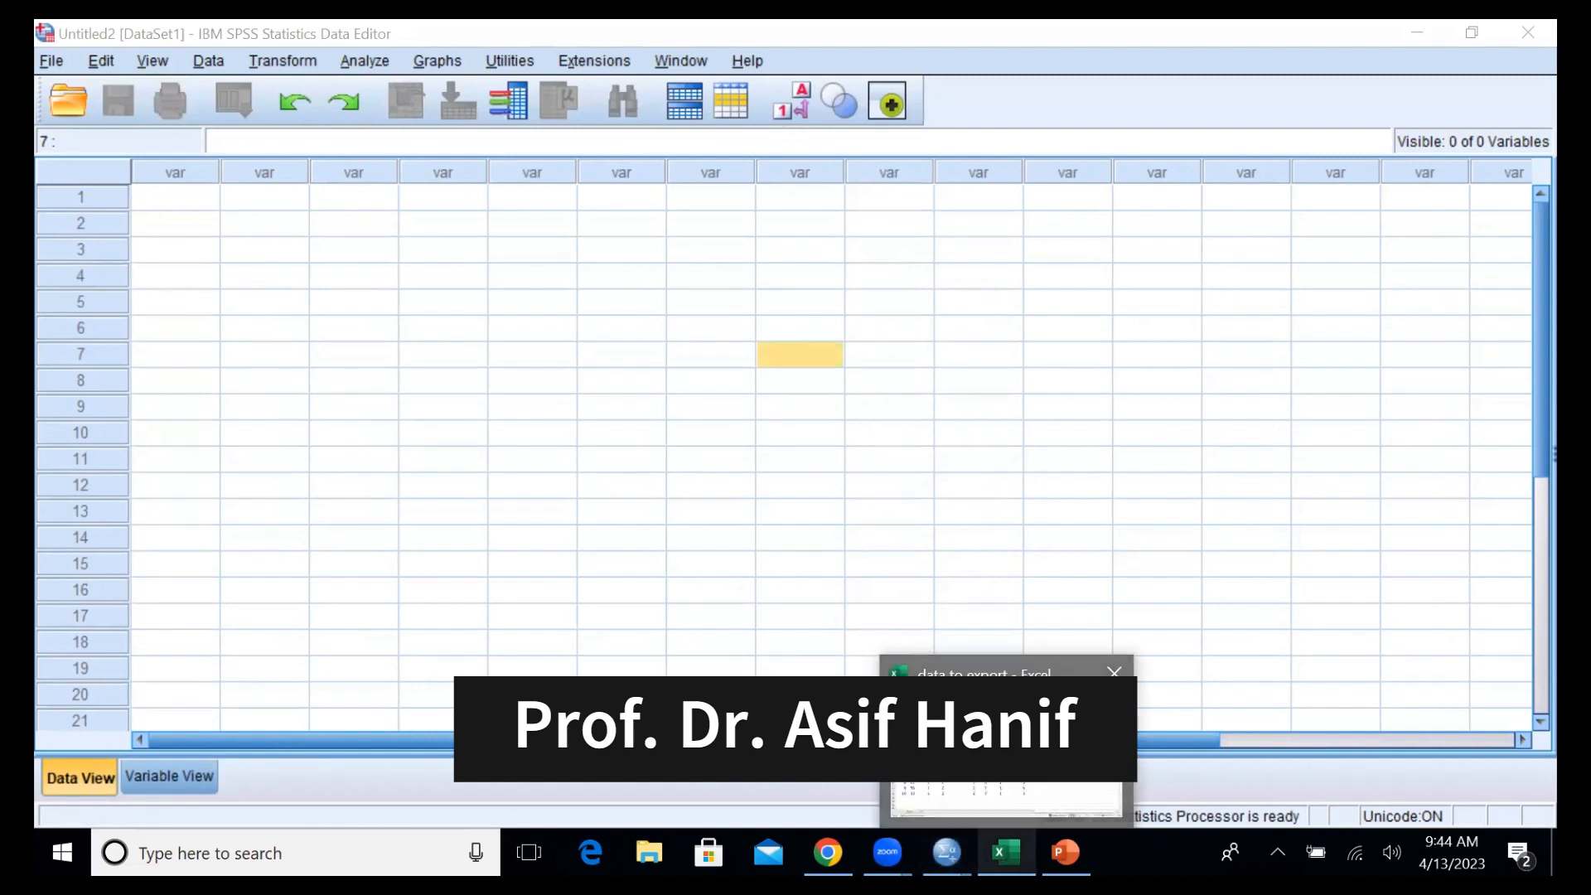
click(1002, 859)
click(1530, 38)
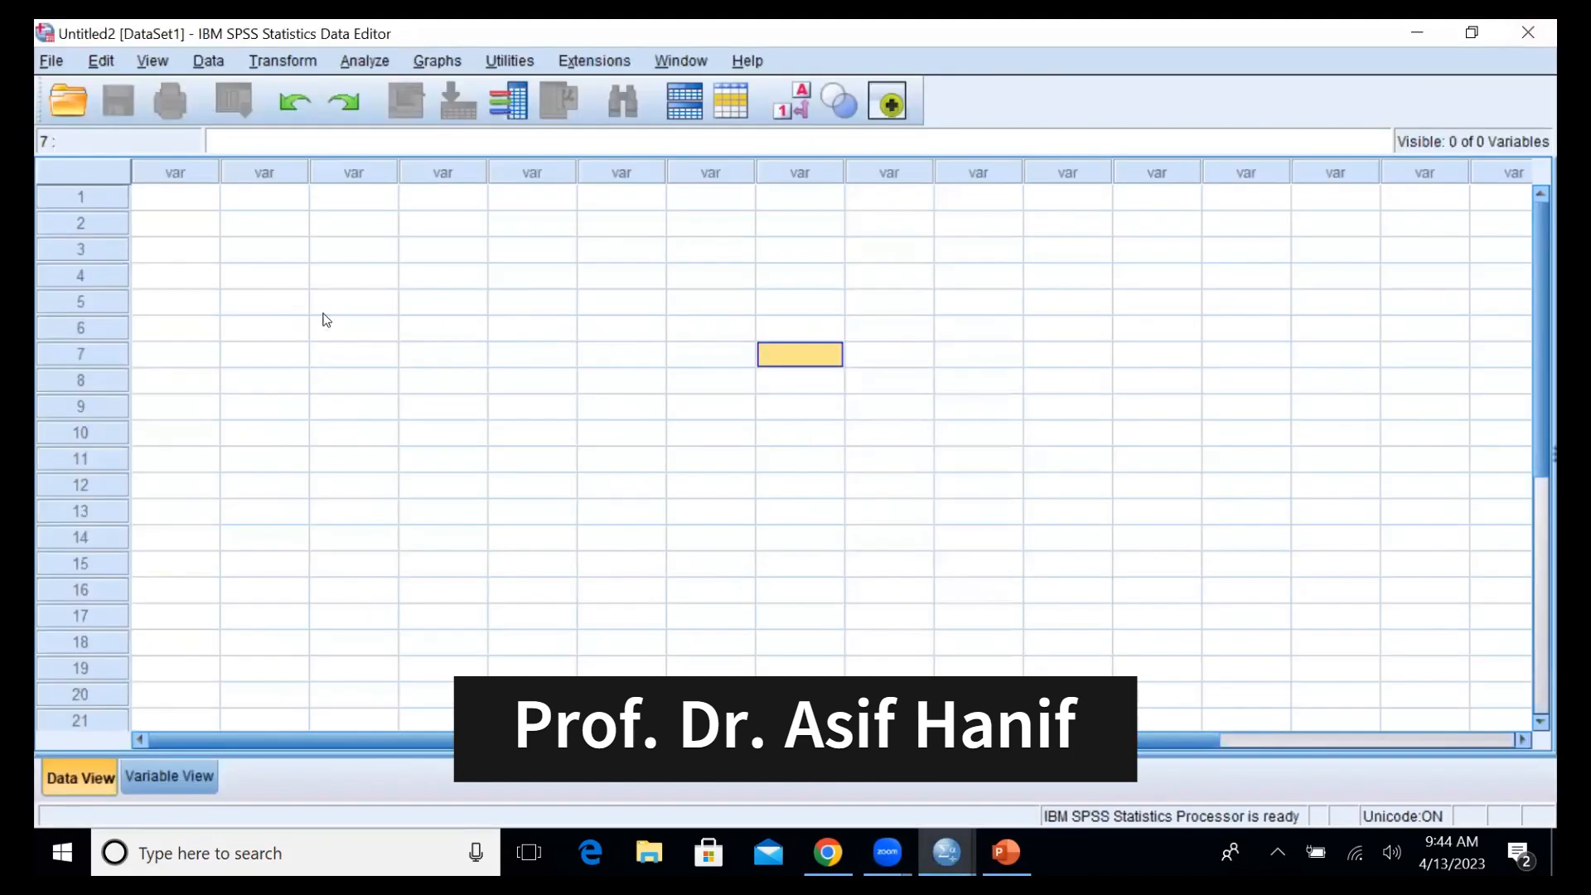
- Start opening a data file in SPSS and browse to the Desktop folder
click(67, 57)
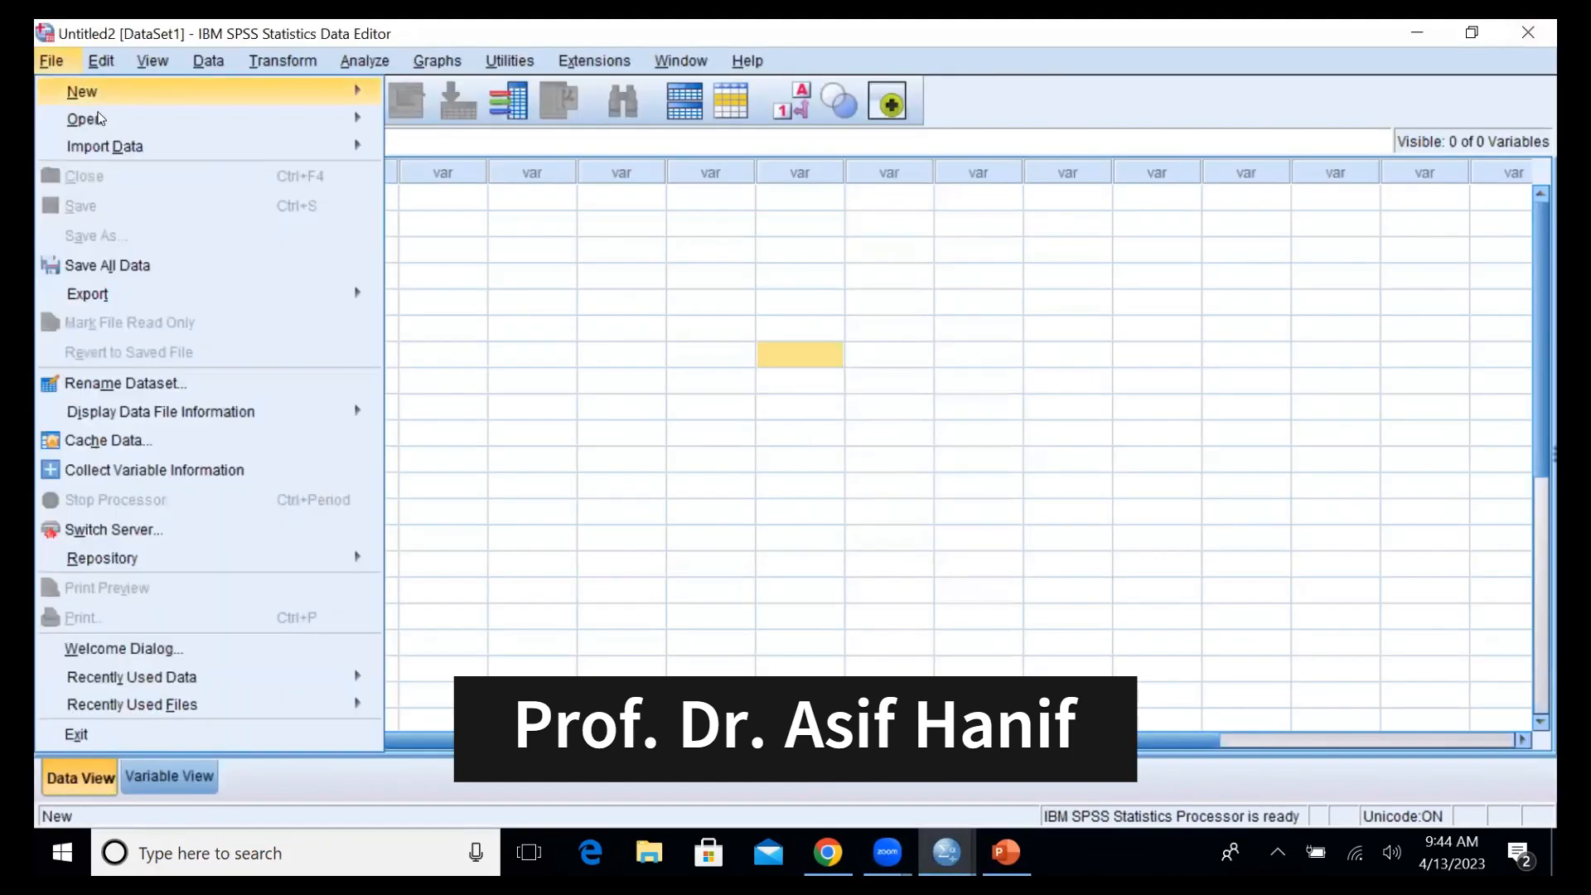
mouse_move(99, 121)
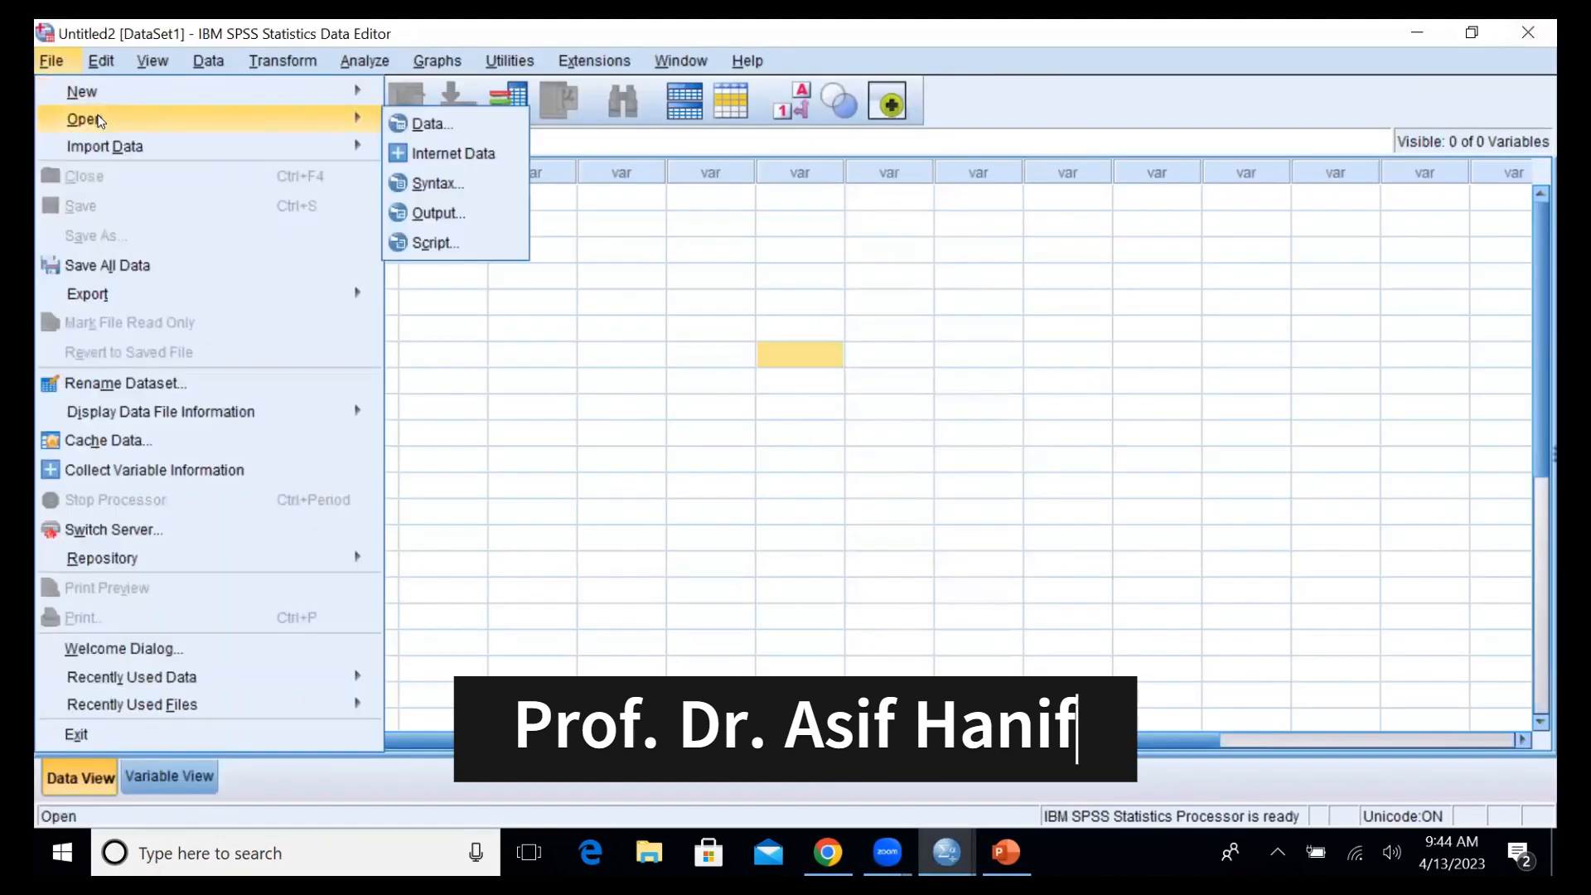
click(449, 126)
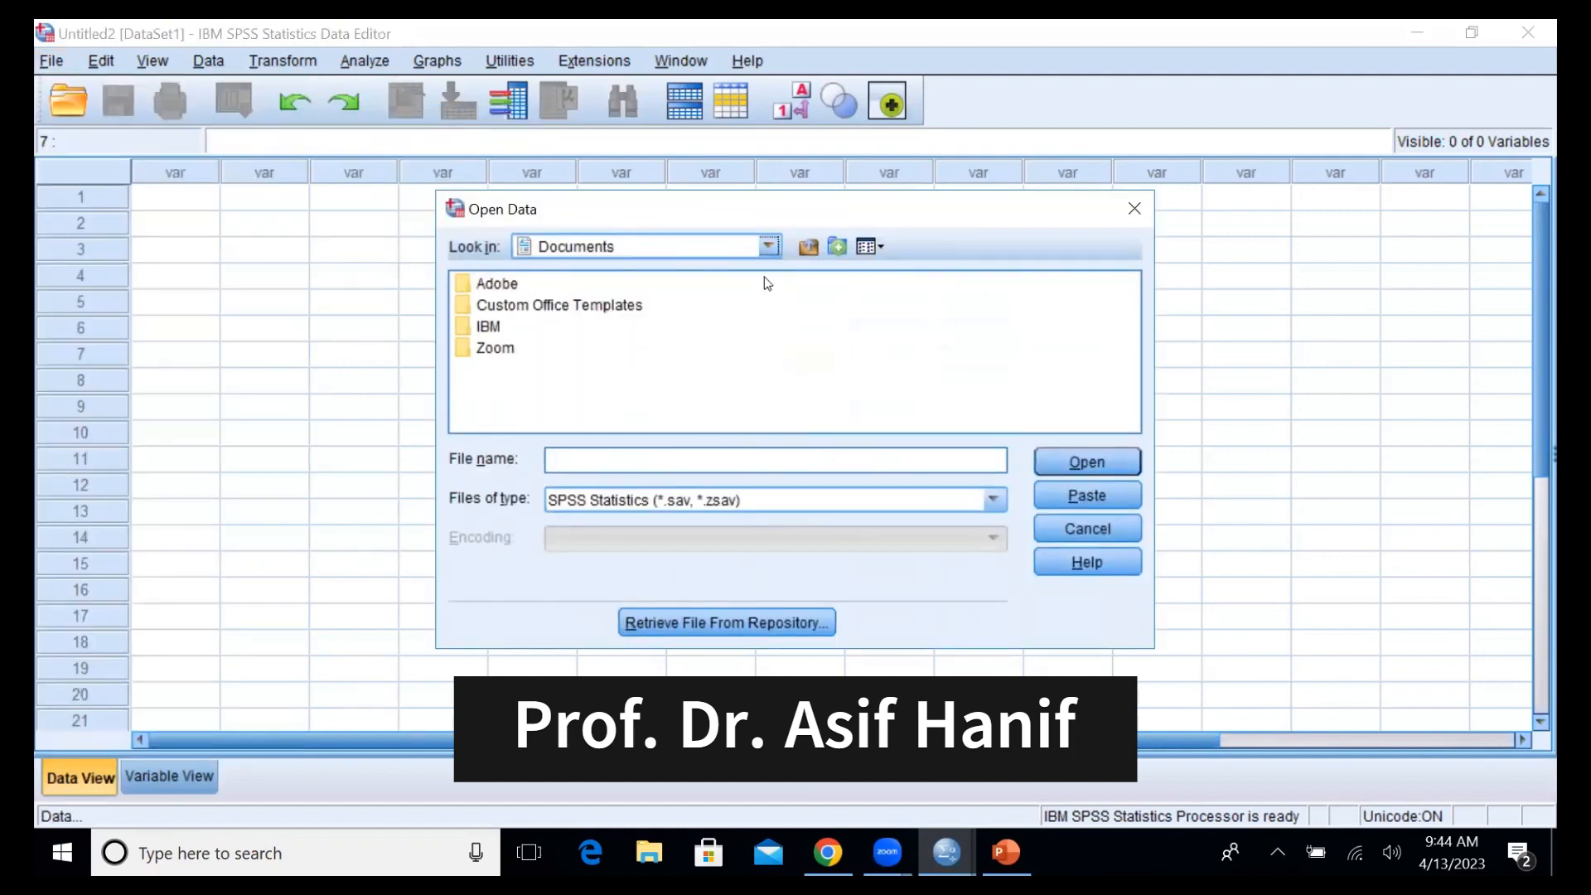
click(768, 249)
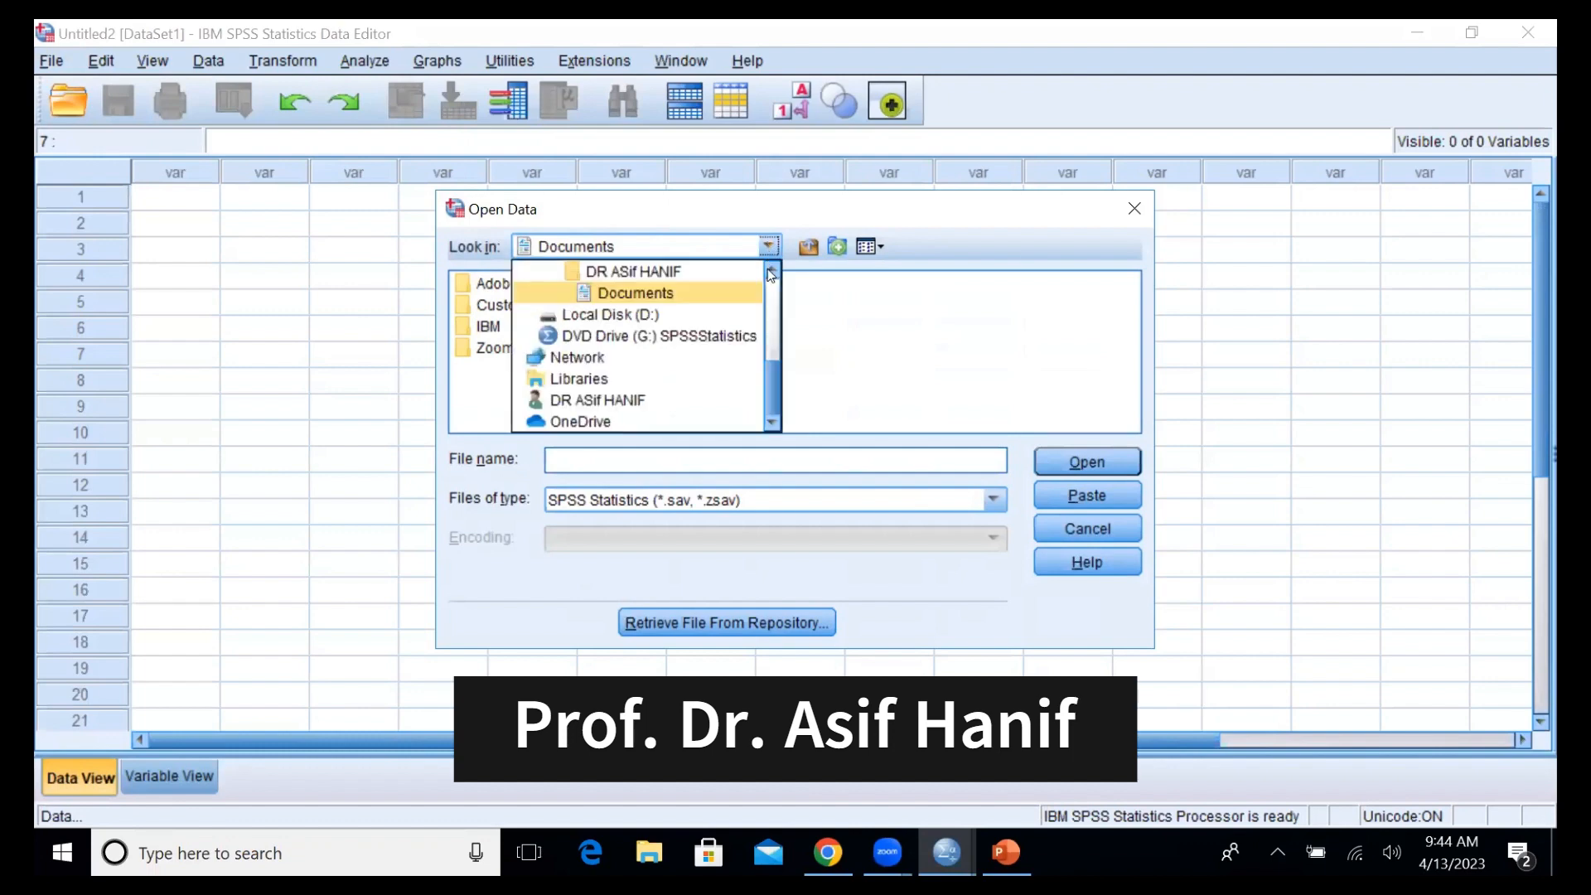
scroll(773, 331, up, 3)
drag(772, 327, 777, 263)
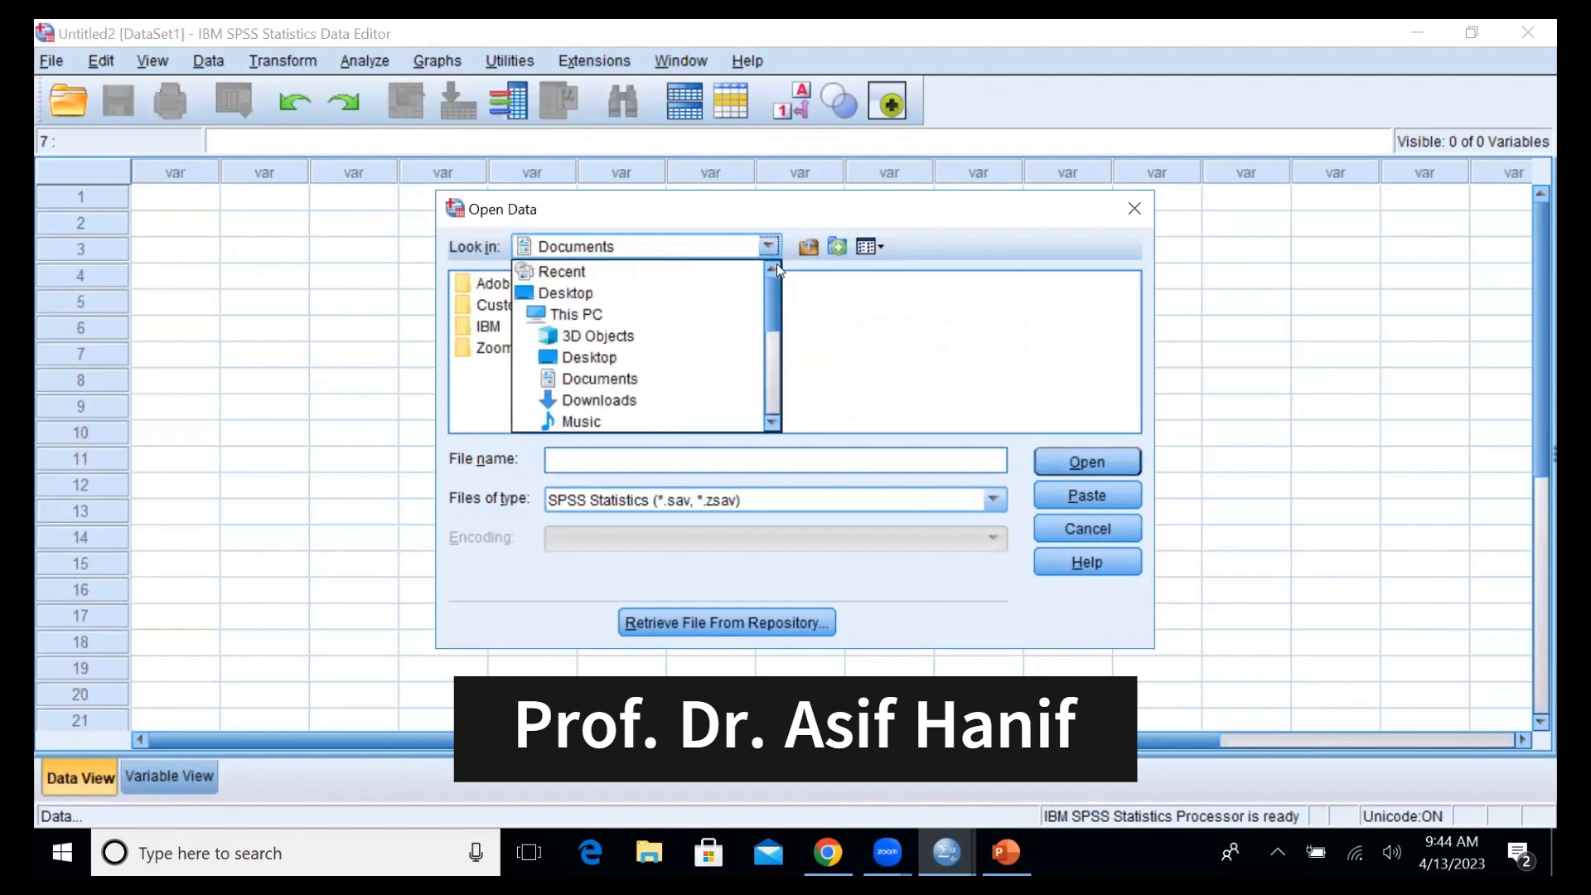
click(630, 358)
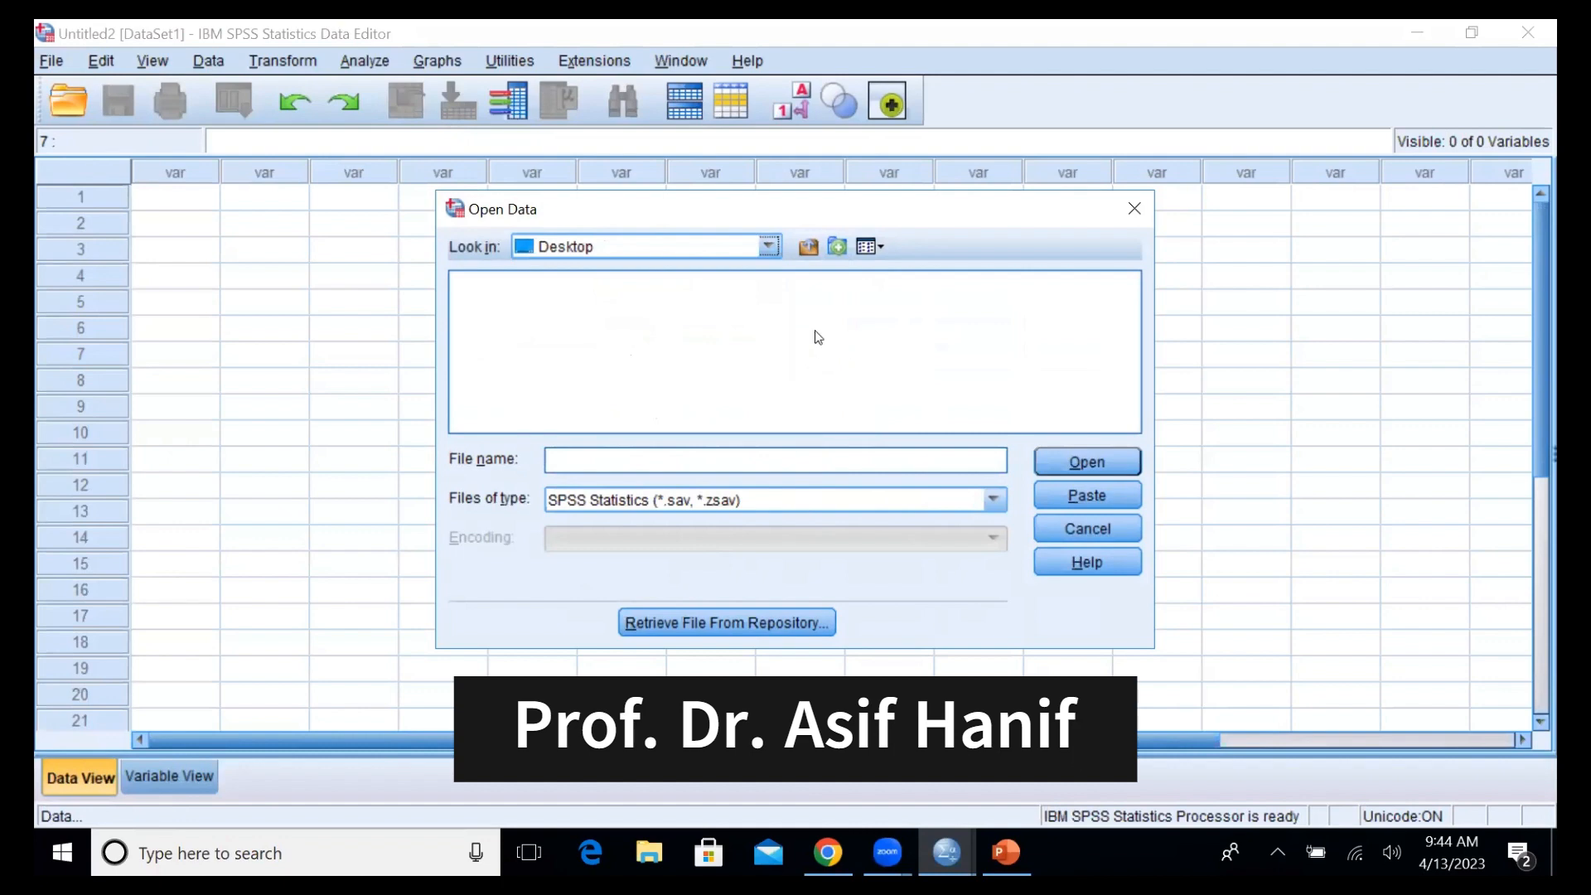
- Filter the file list to Excel files and import Sheet1 of data to export.xlsx with the default read options
click(700, 500)
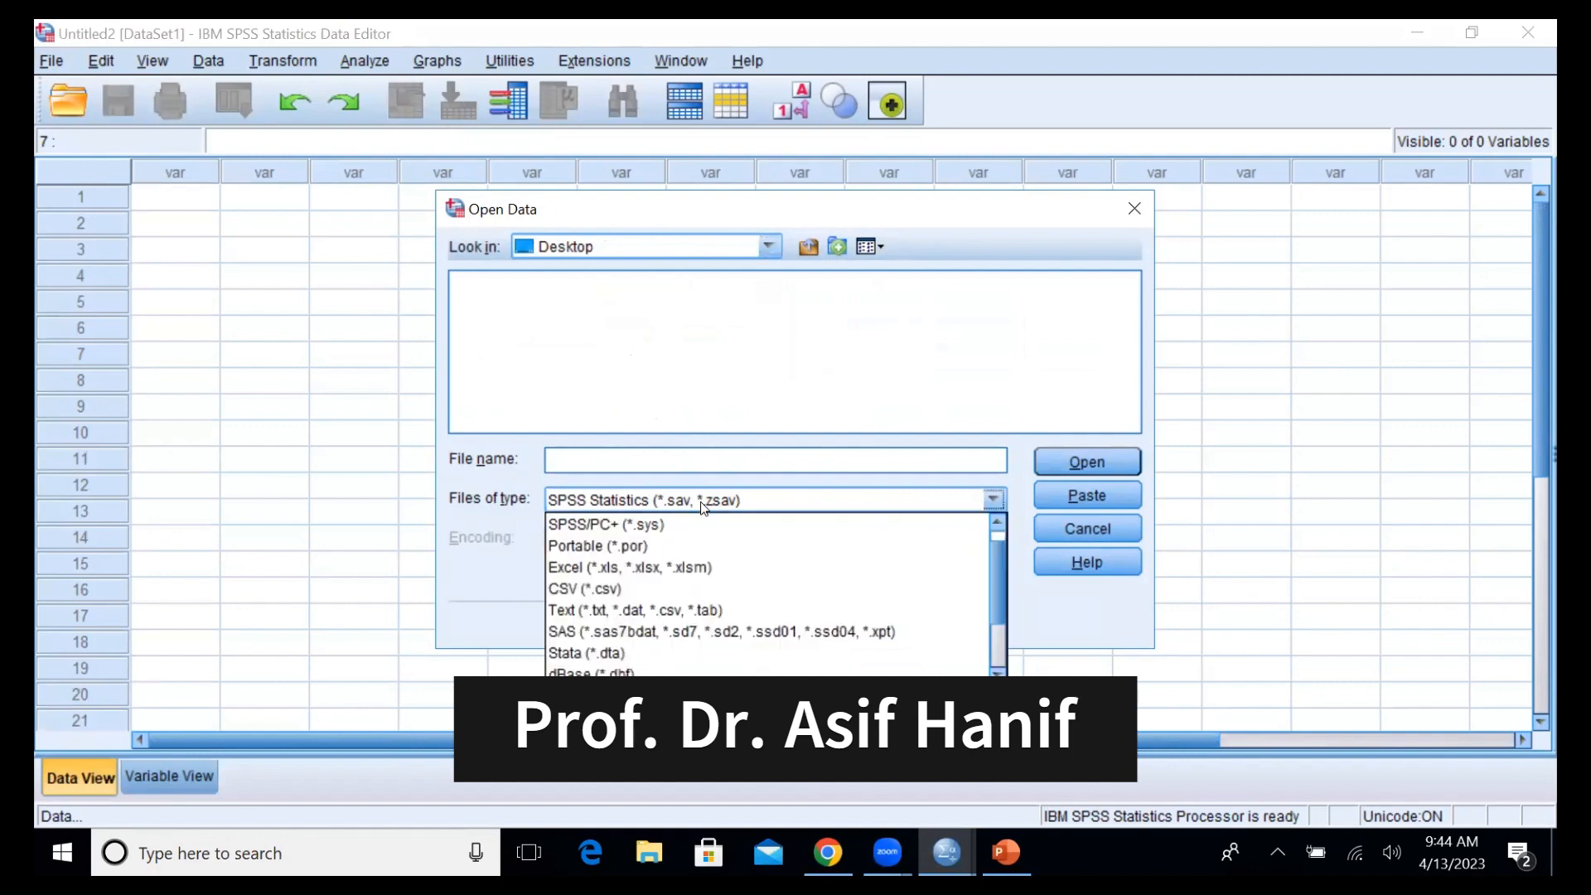
click(694, 568)
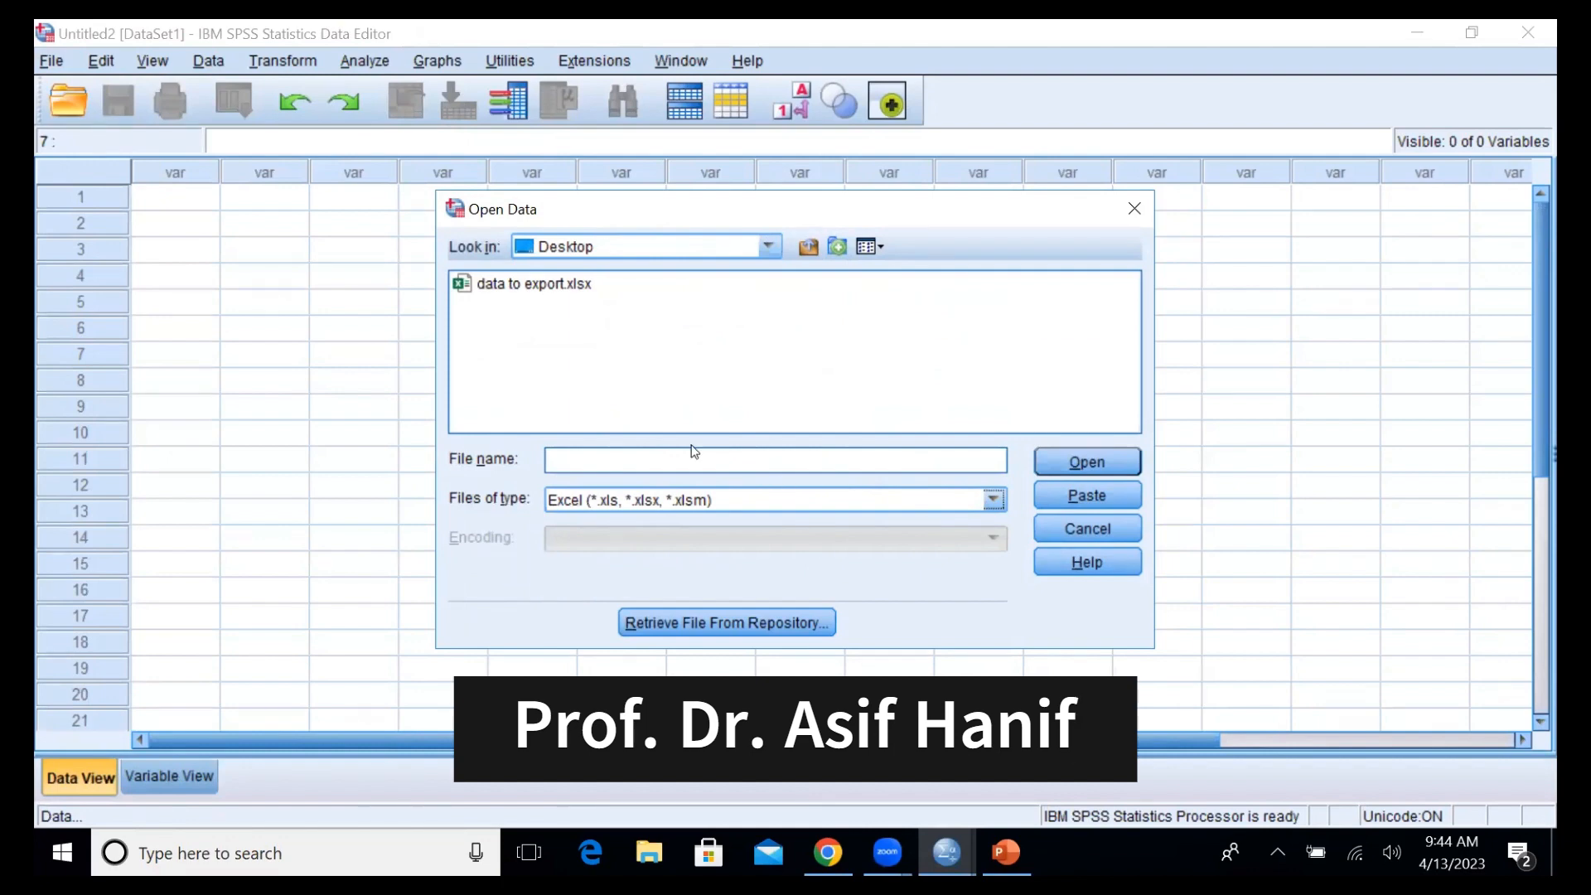
double_click(539, 285)
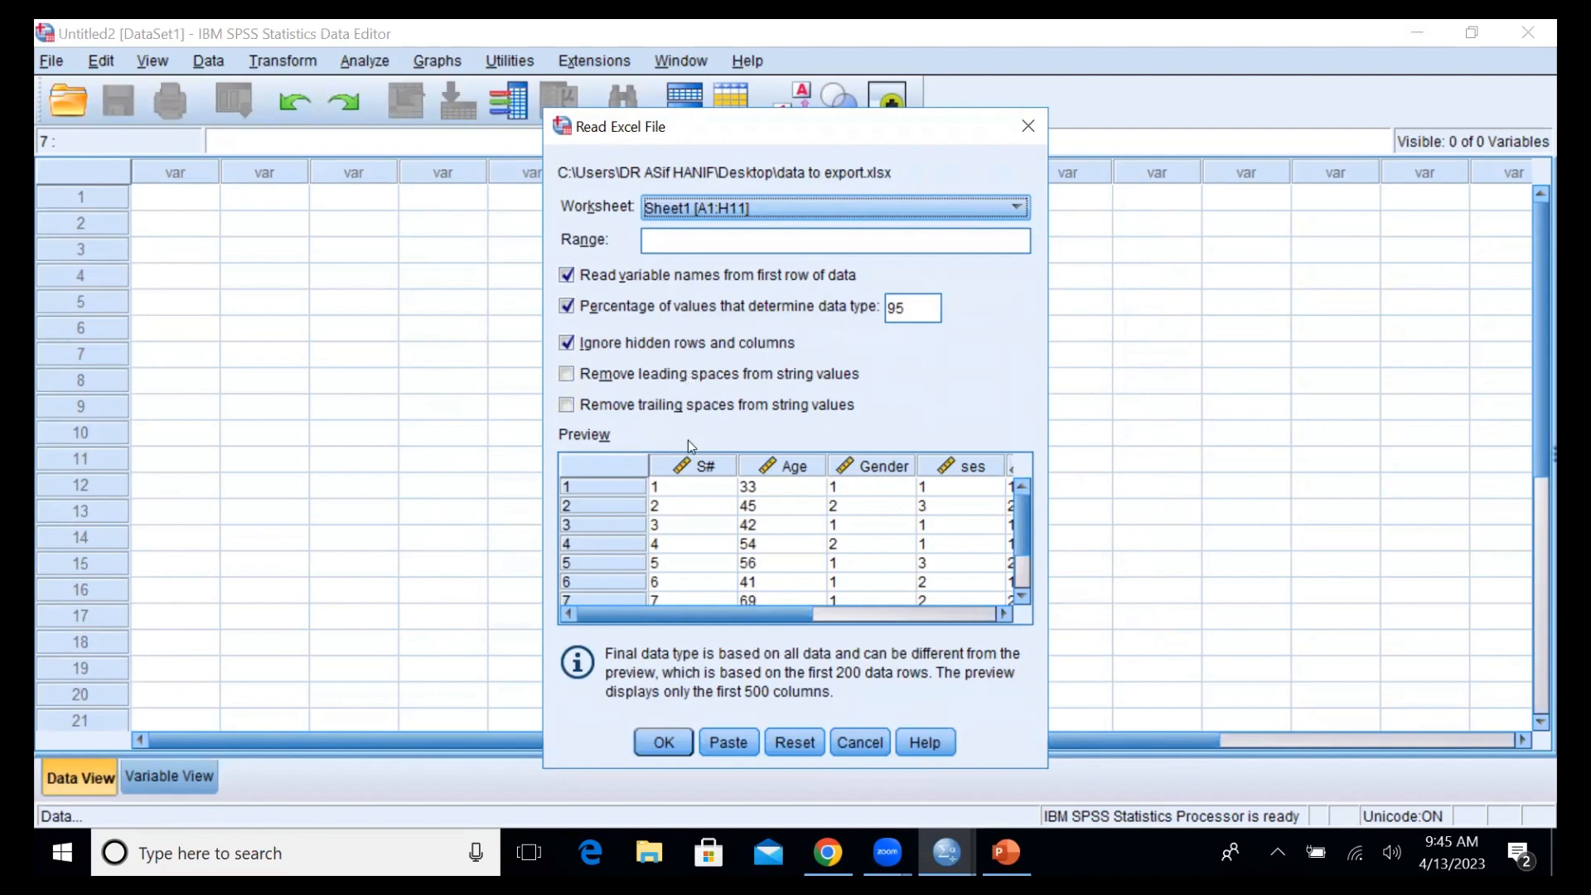
click(668, 741)
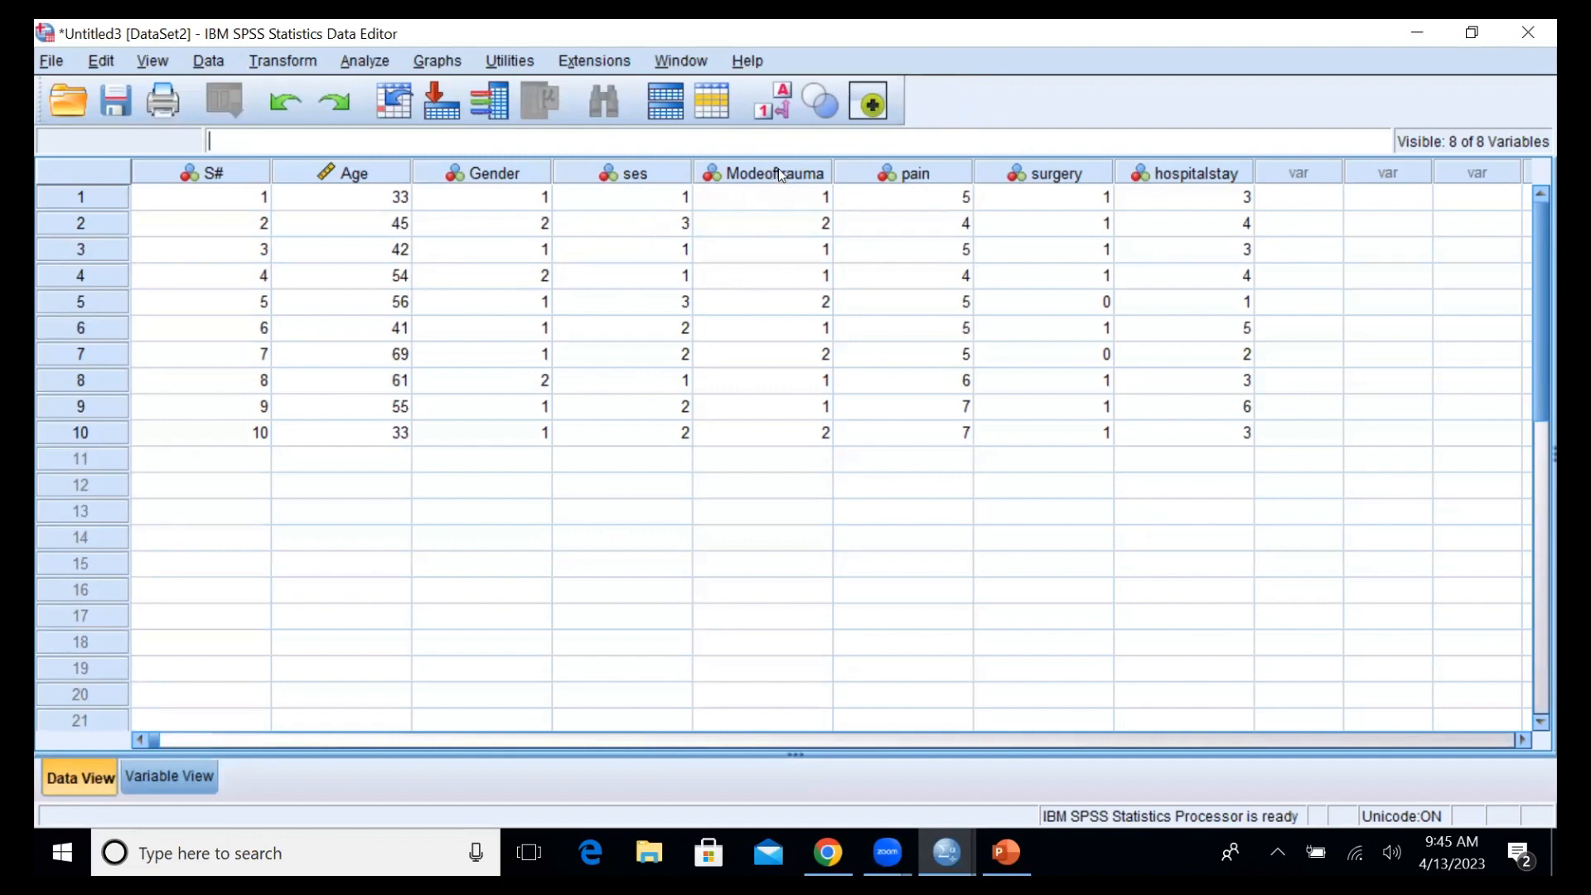
- In the variable definitions, label the first three variables "S#", "Age (years)" and "Gender"
mouse_move(779, 171)
click(196, 778)
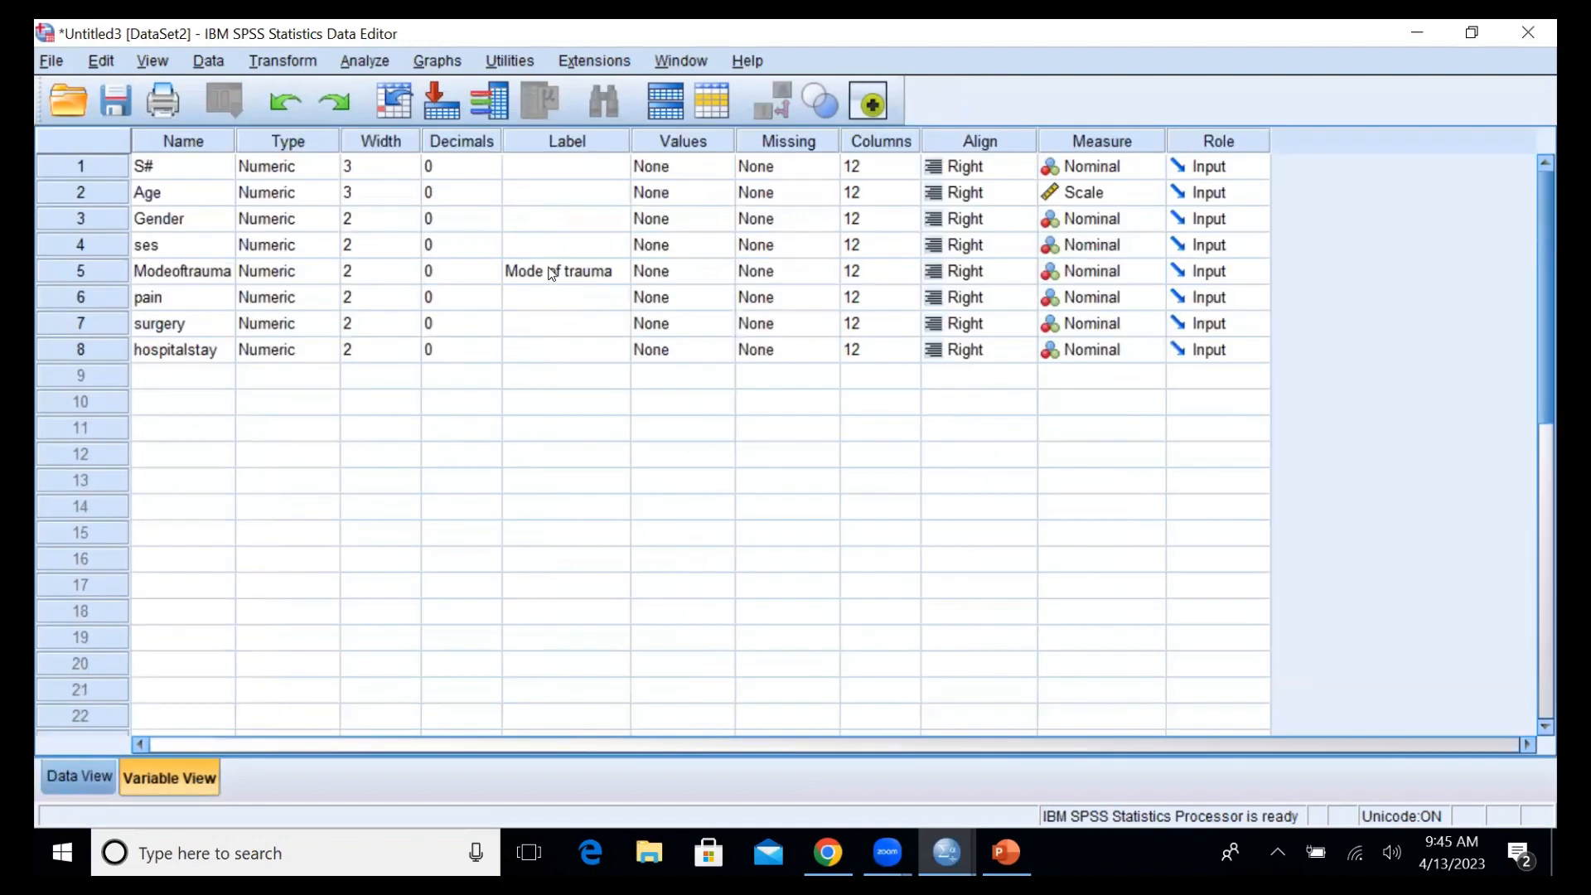
key(Tab)
key(Tab)
key(Tab)
key(Tab)
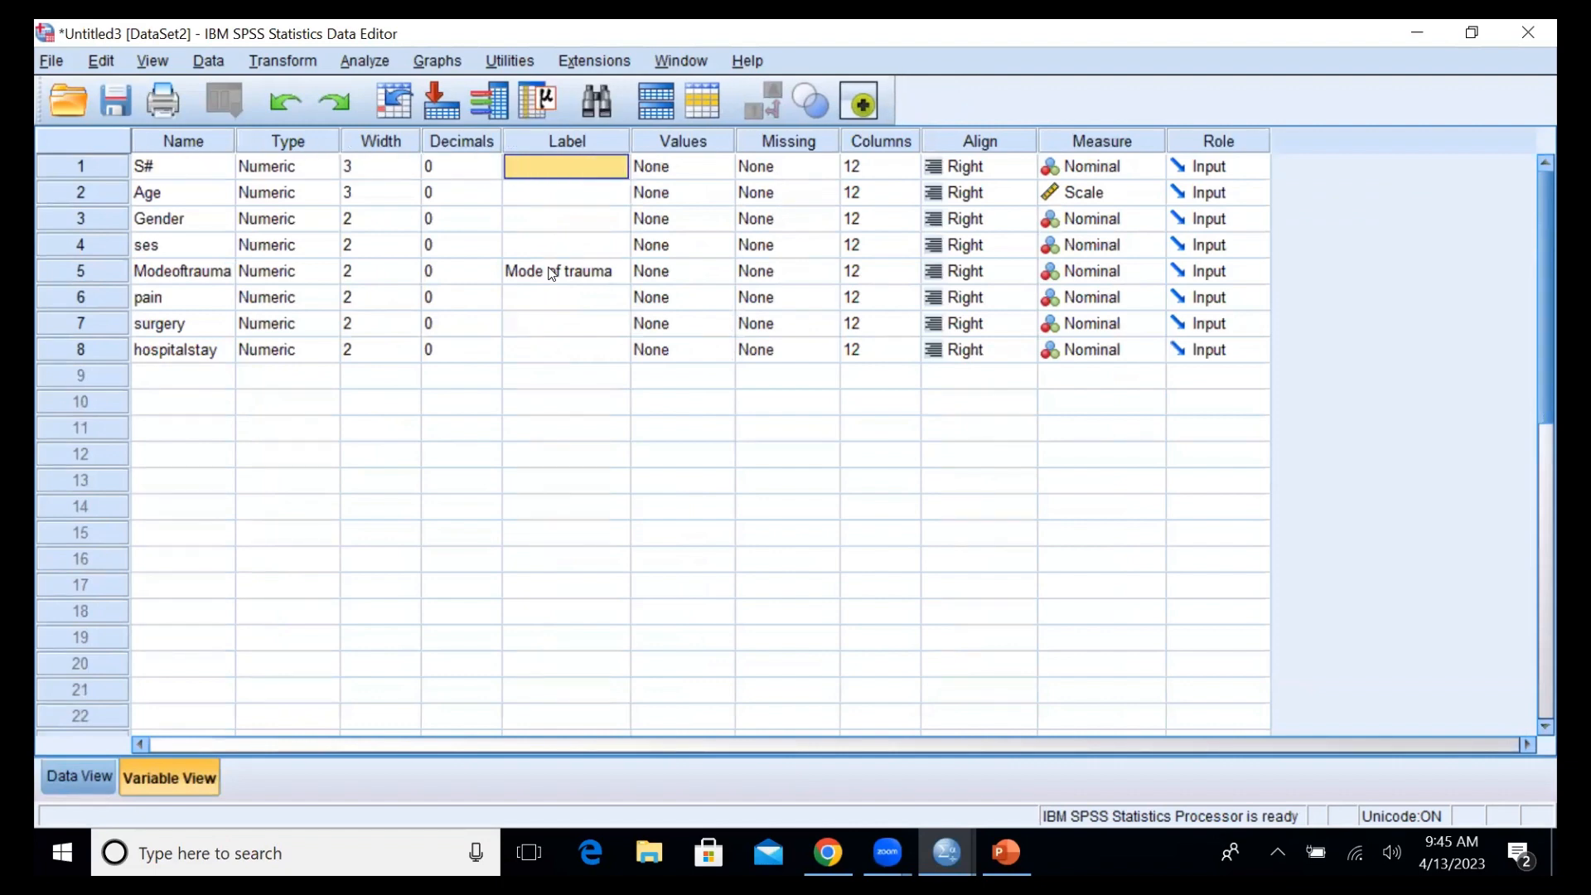
text(S#)
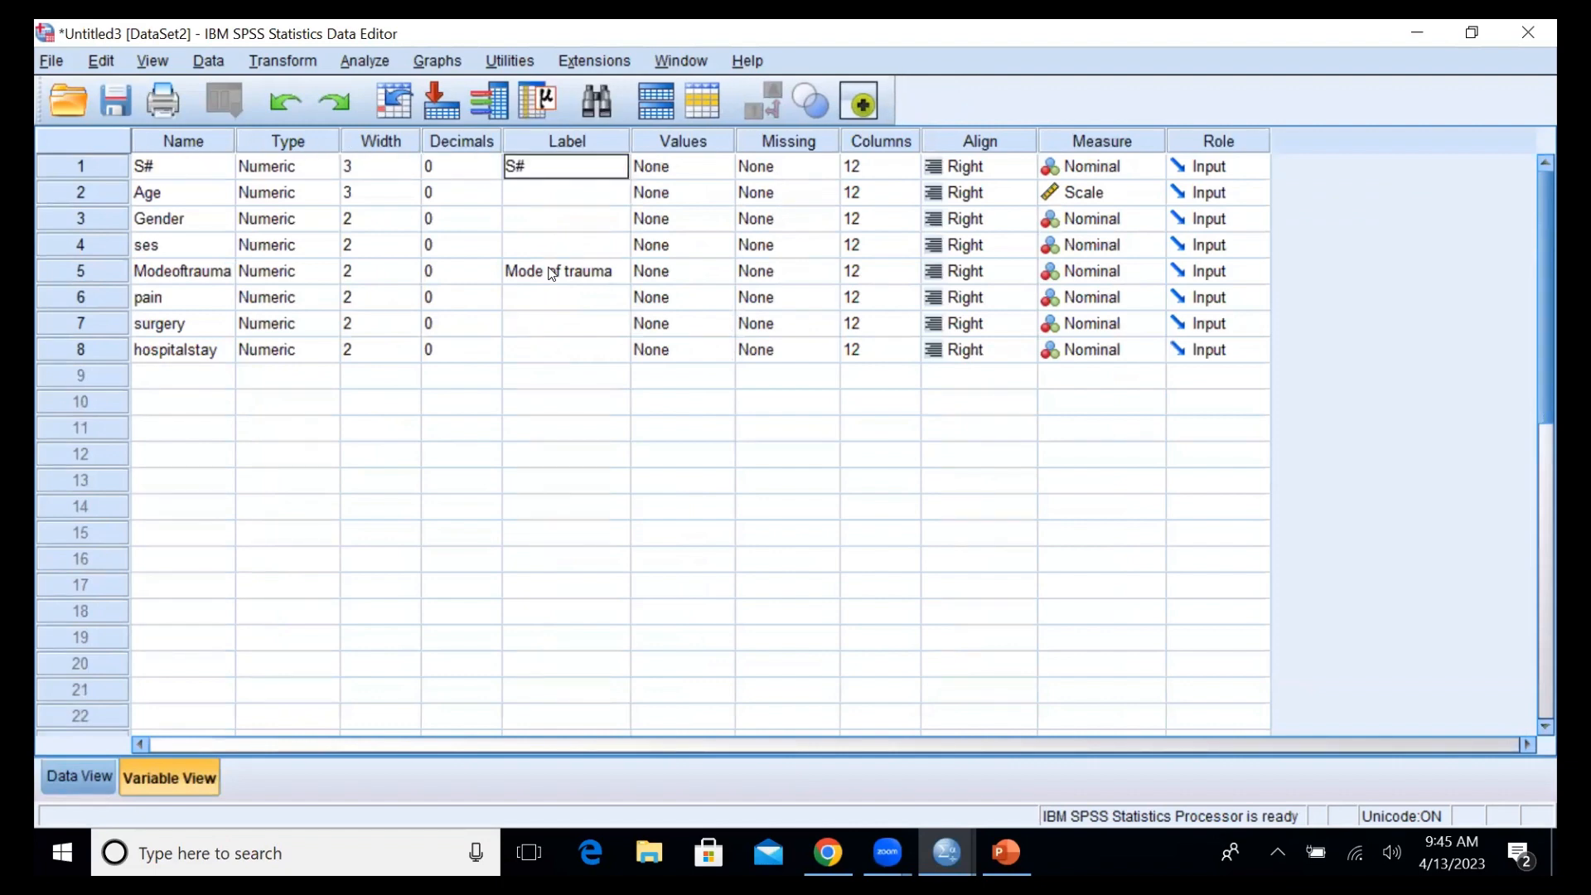
key(Return)
text(Age)
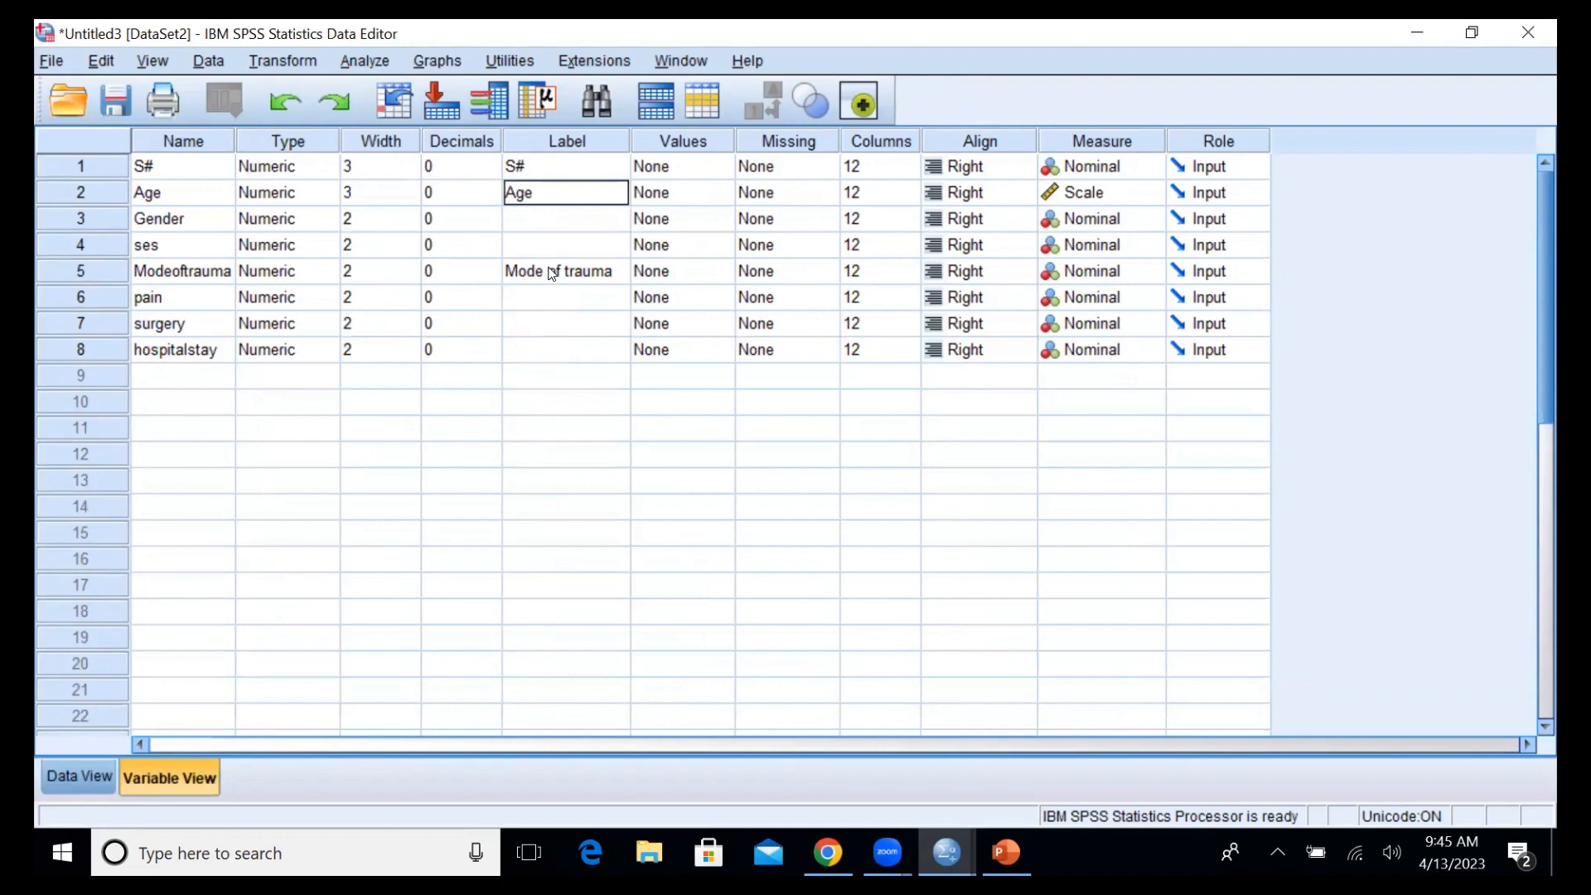
text( (years))
key(Return)
text(Gender)
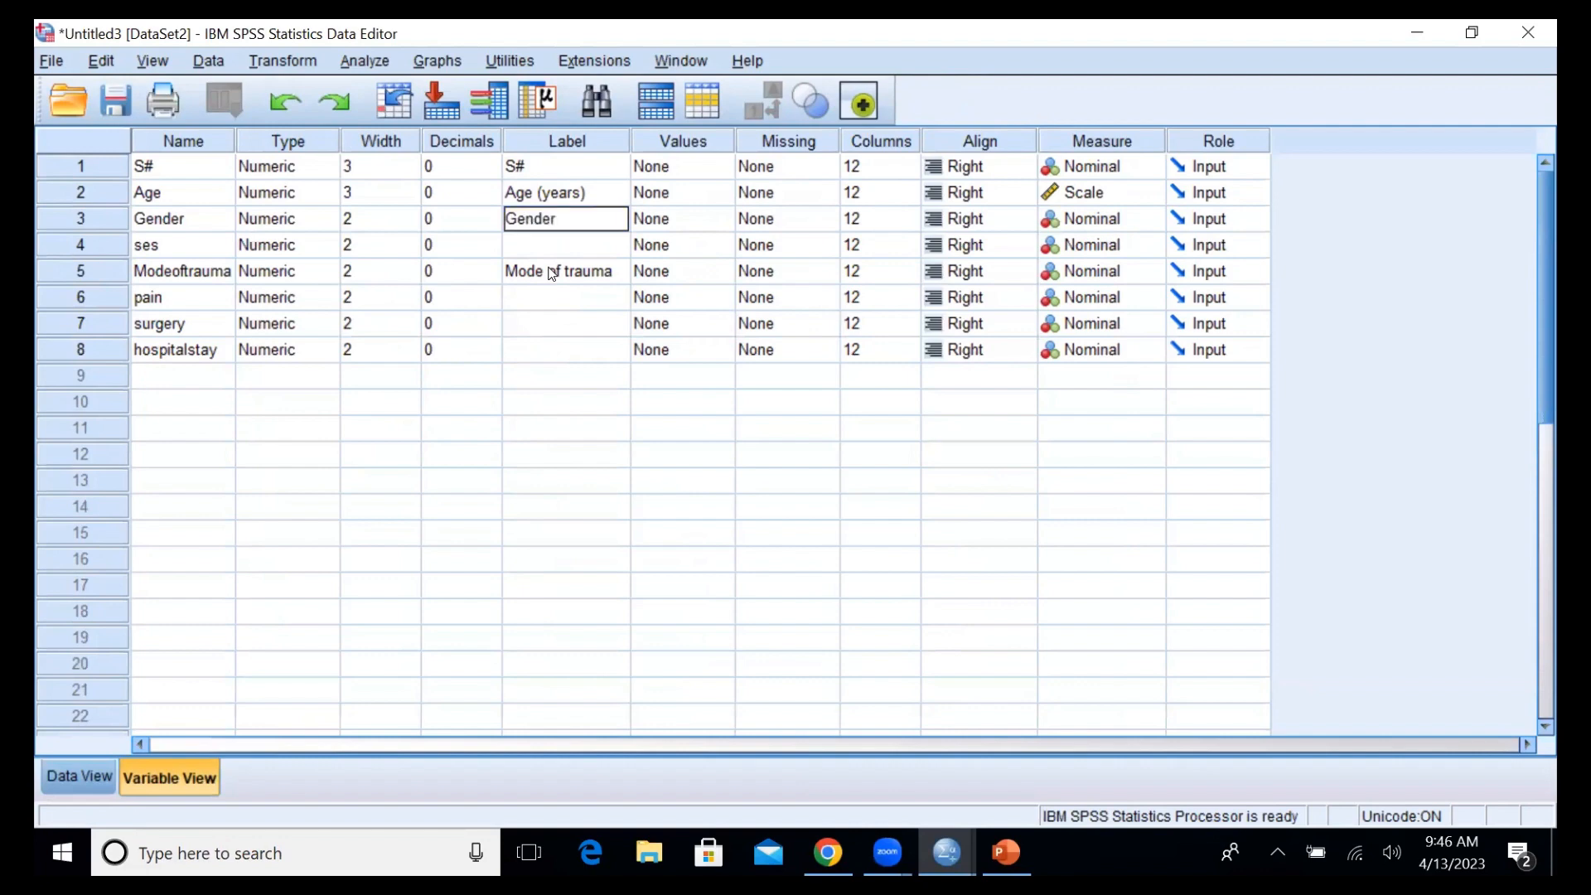
key(Return)
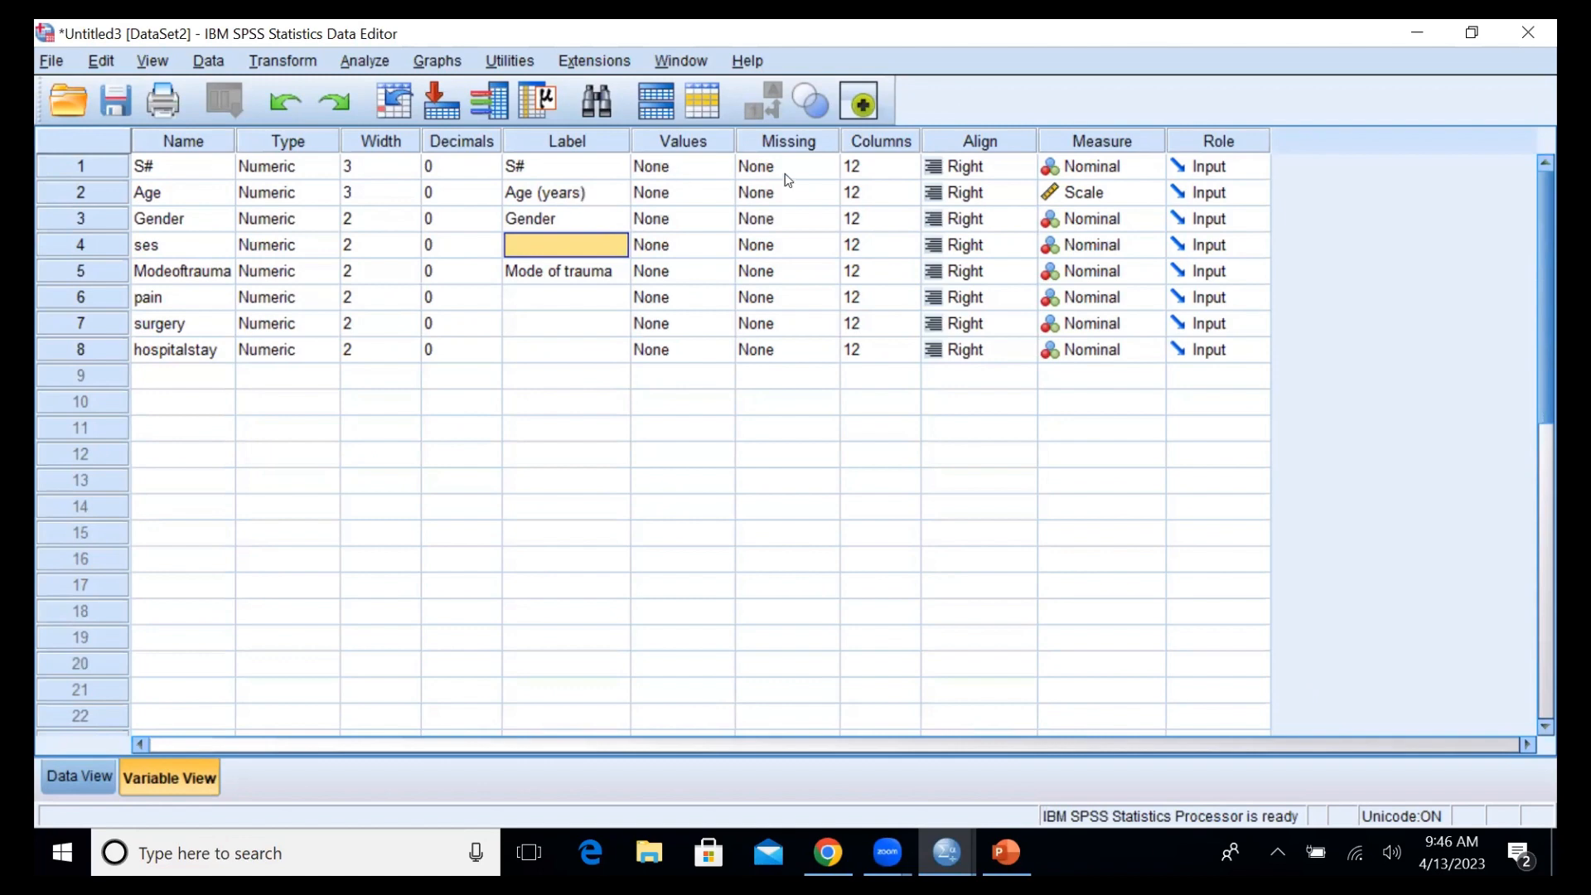
- Set the measurement level of the pain and hospitalstay variables to Scale
click(535, 297)
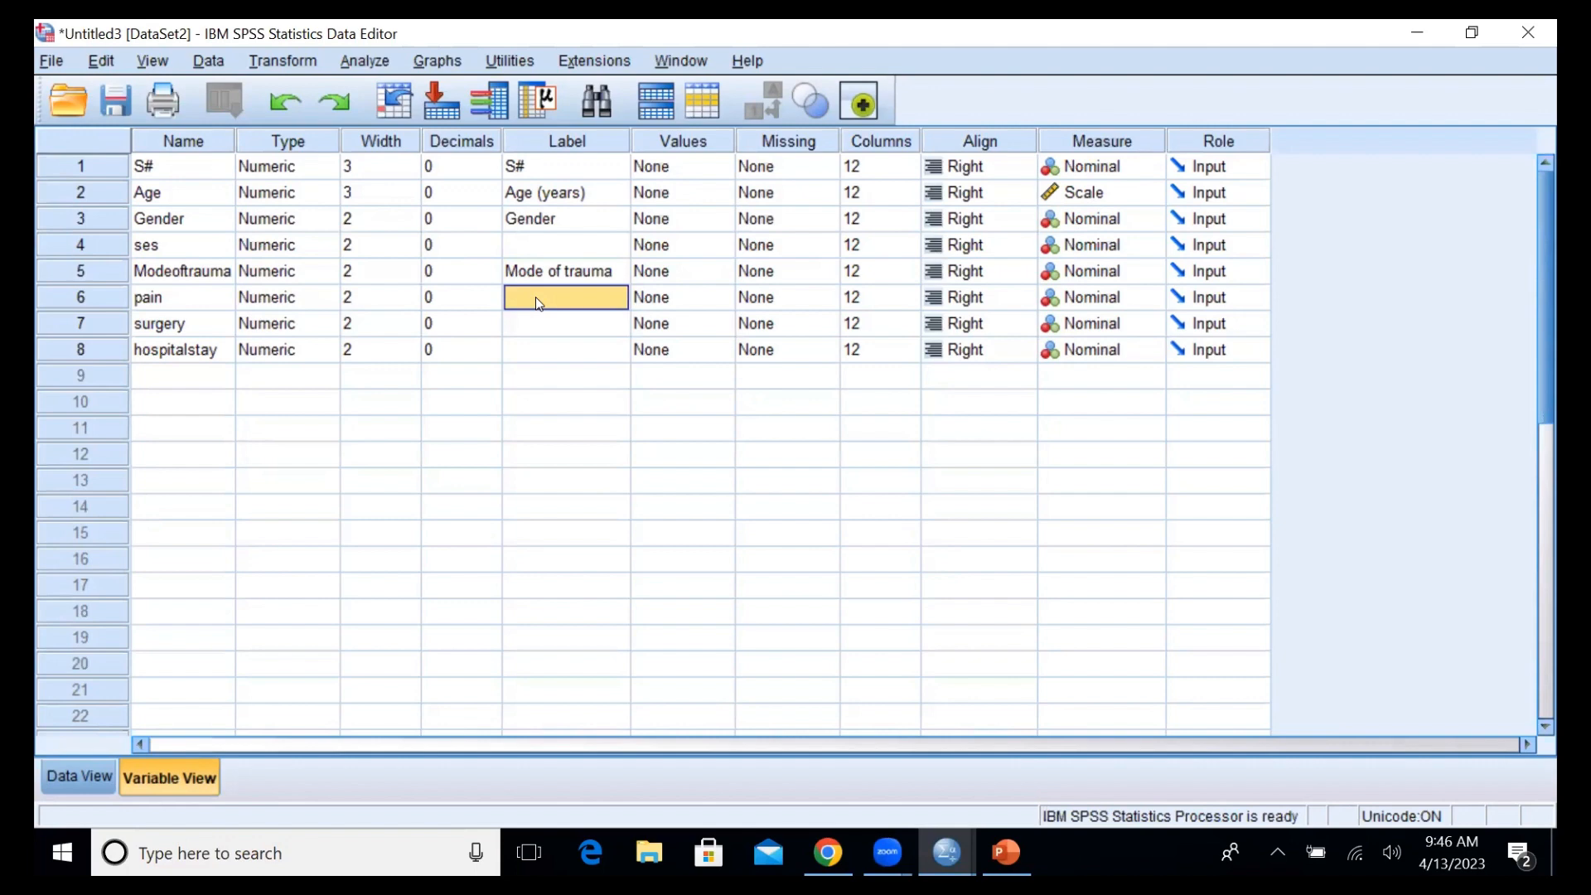
click(1144, 303)
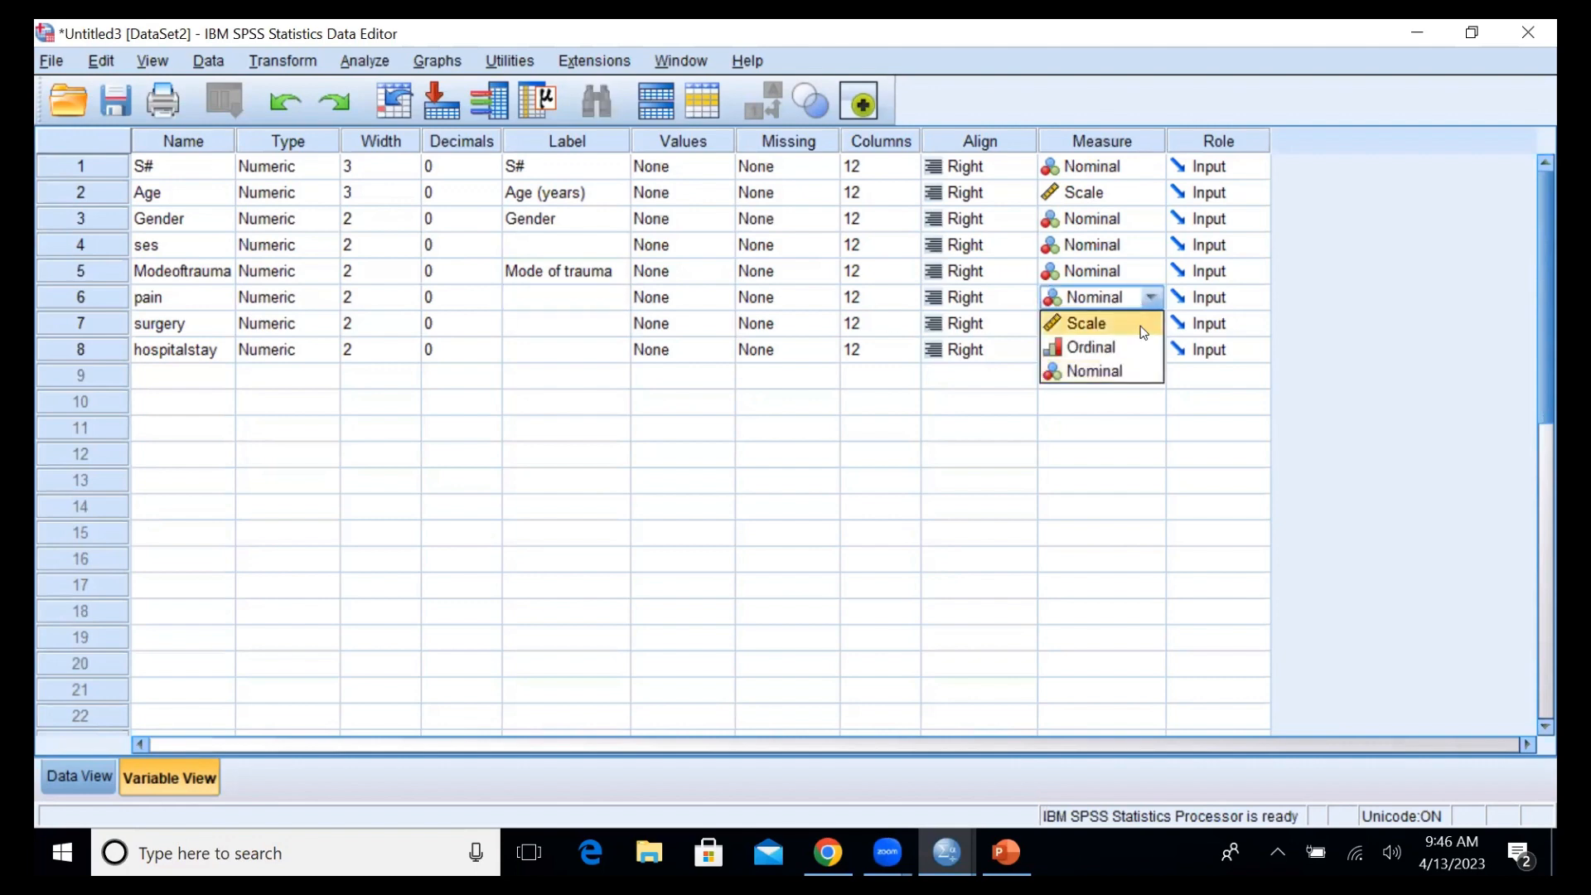
click(1144, 332)
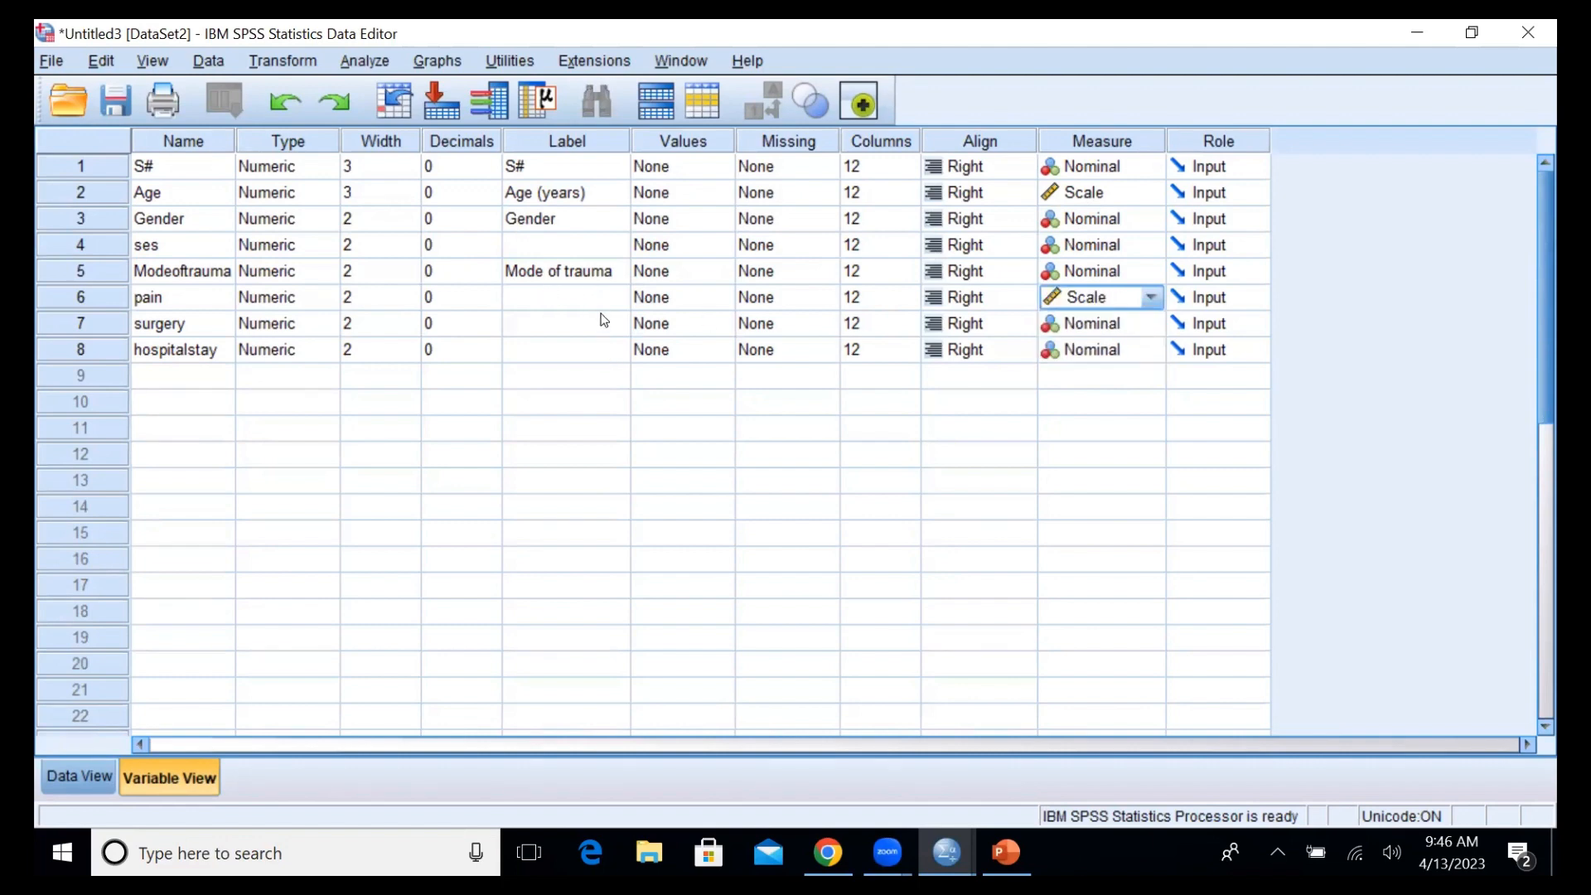
click(606, 347)
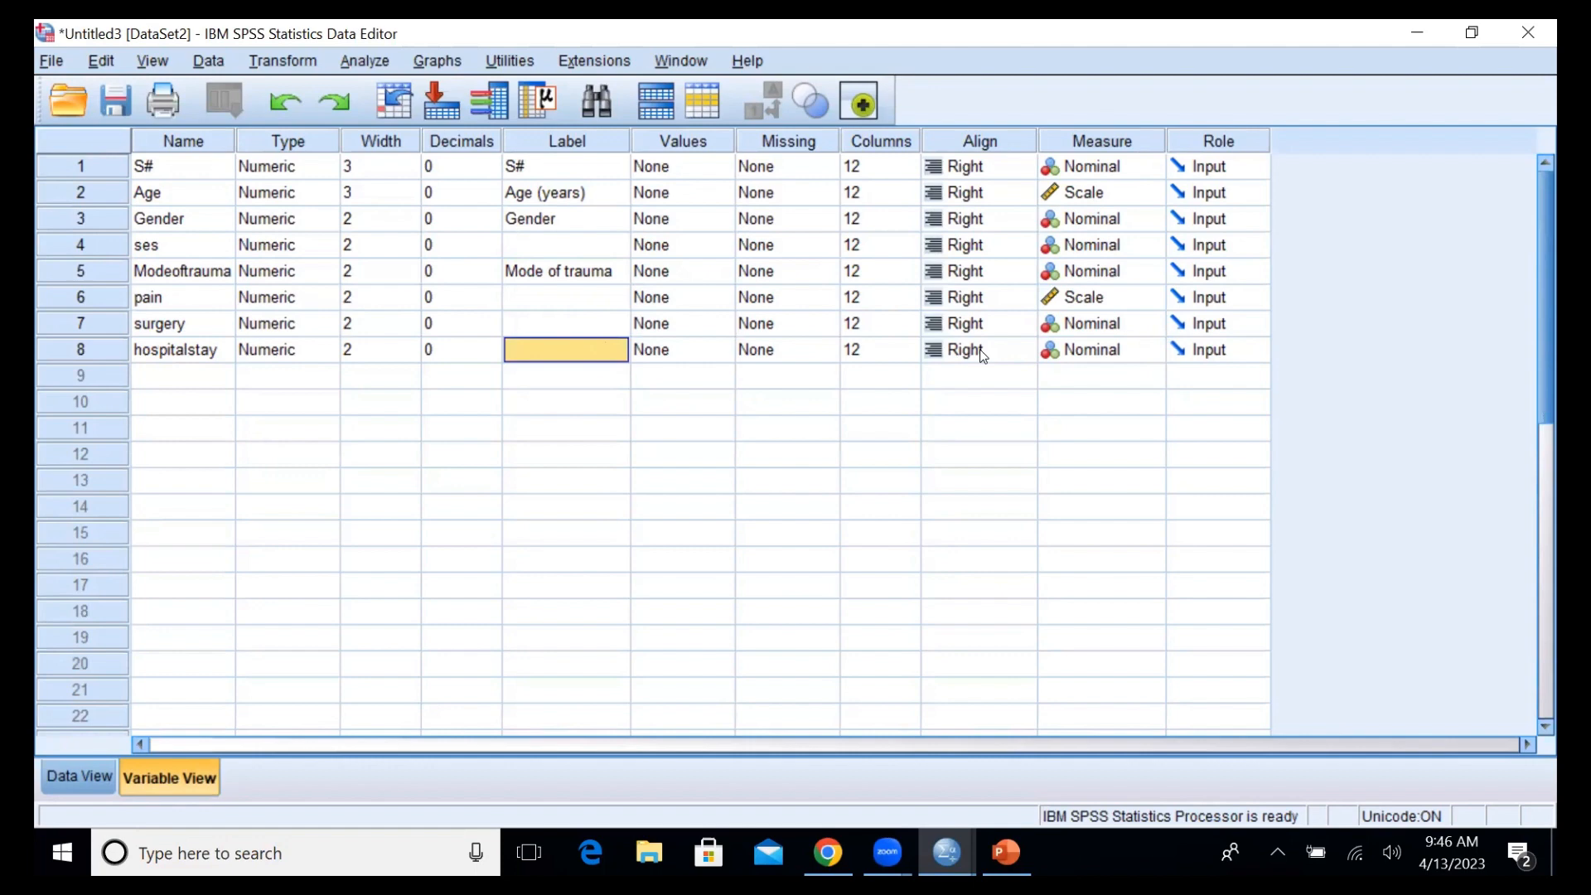
click(1152, 351)
click(1113, 385)
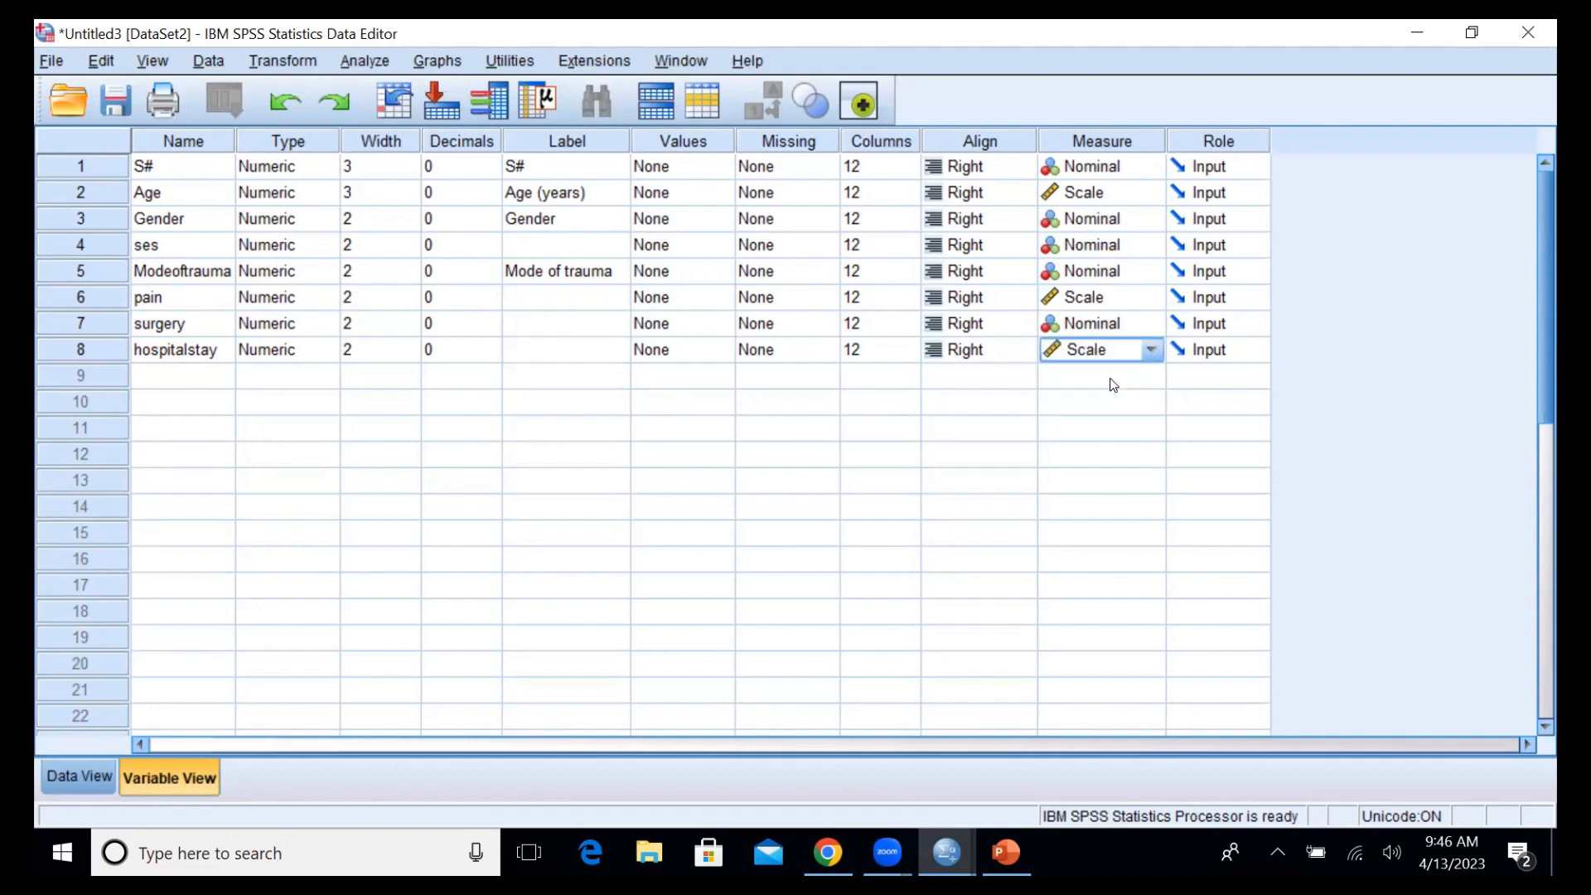
- Label the ses variable "Socioeconomic status"
click(622, 241)
text(Socioe)
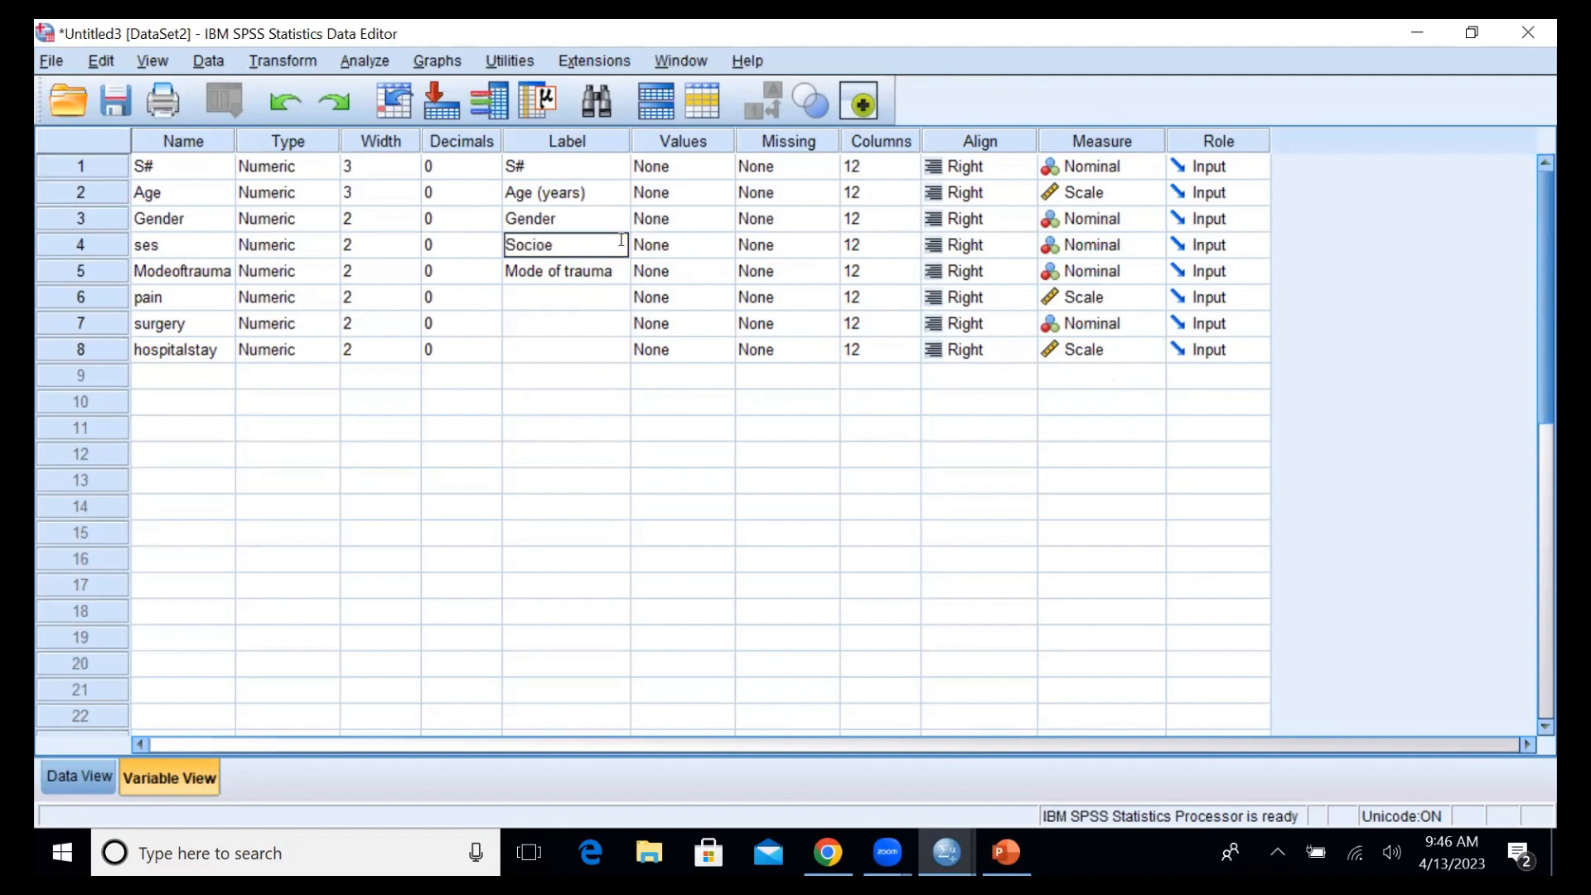
text(conomic status)
key(Tab)
key(Tab)
- Label the pain, surgery and hospitalstay variables "Pain", "Surgery" and "Hospital stay"
click(609, 290)
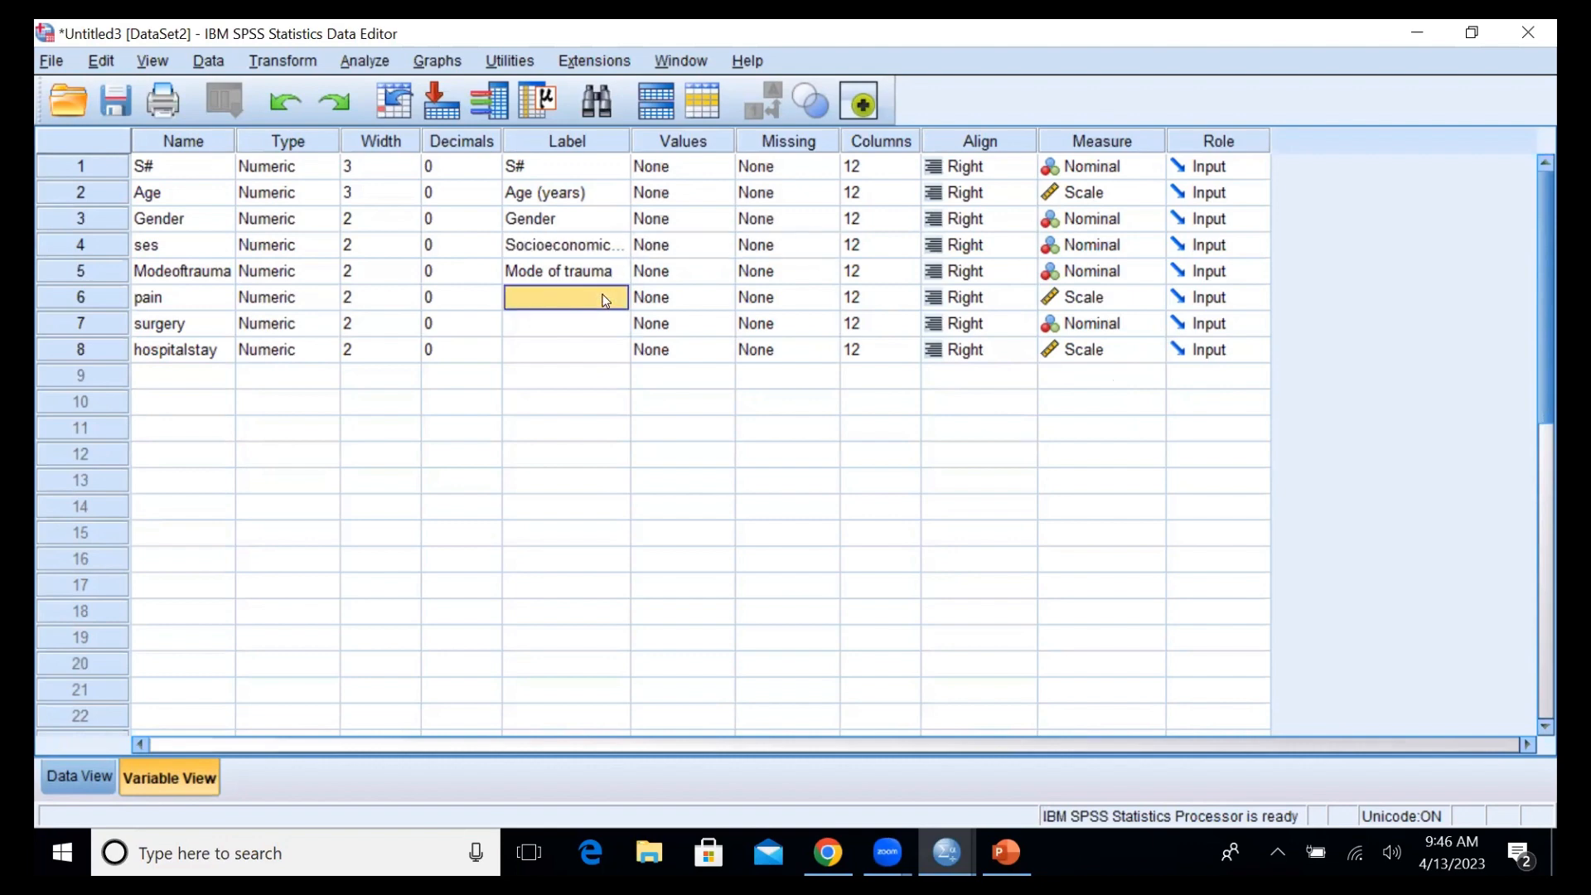
text(Pain)
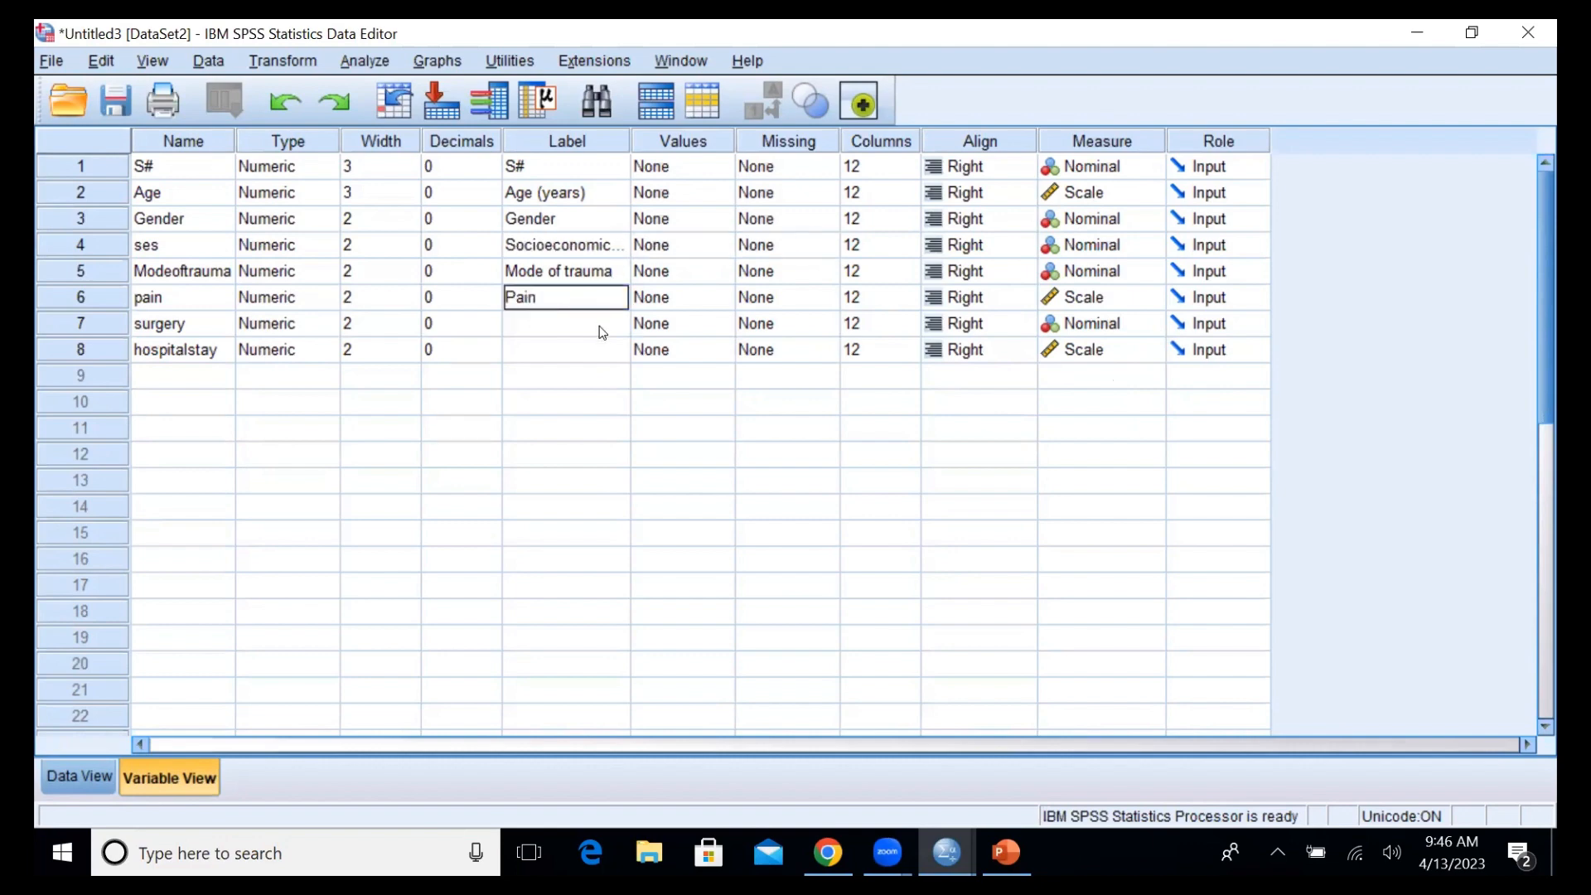
click(600, 325)
text(Sur)
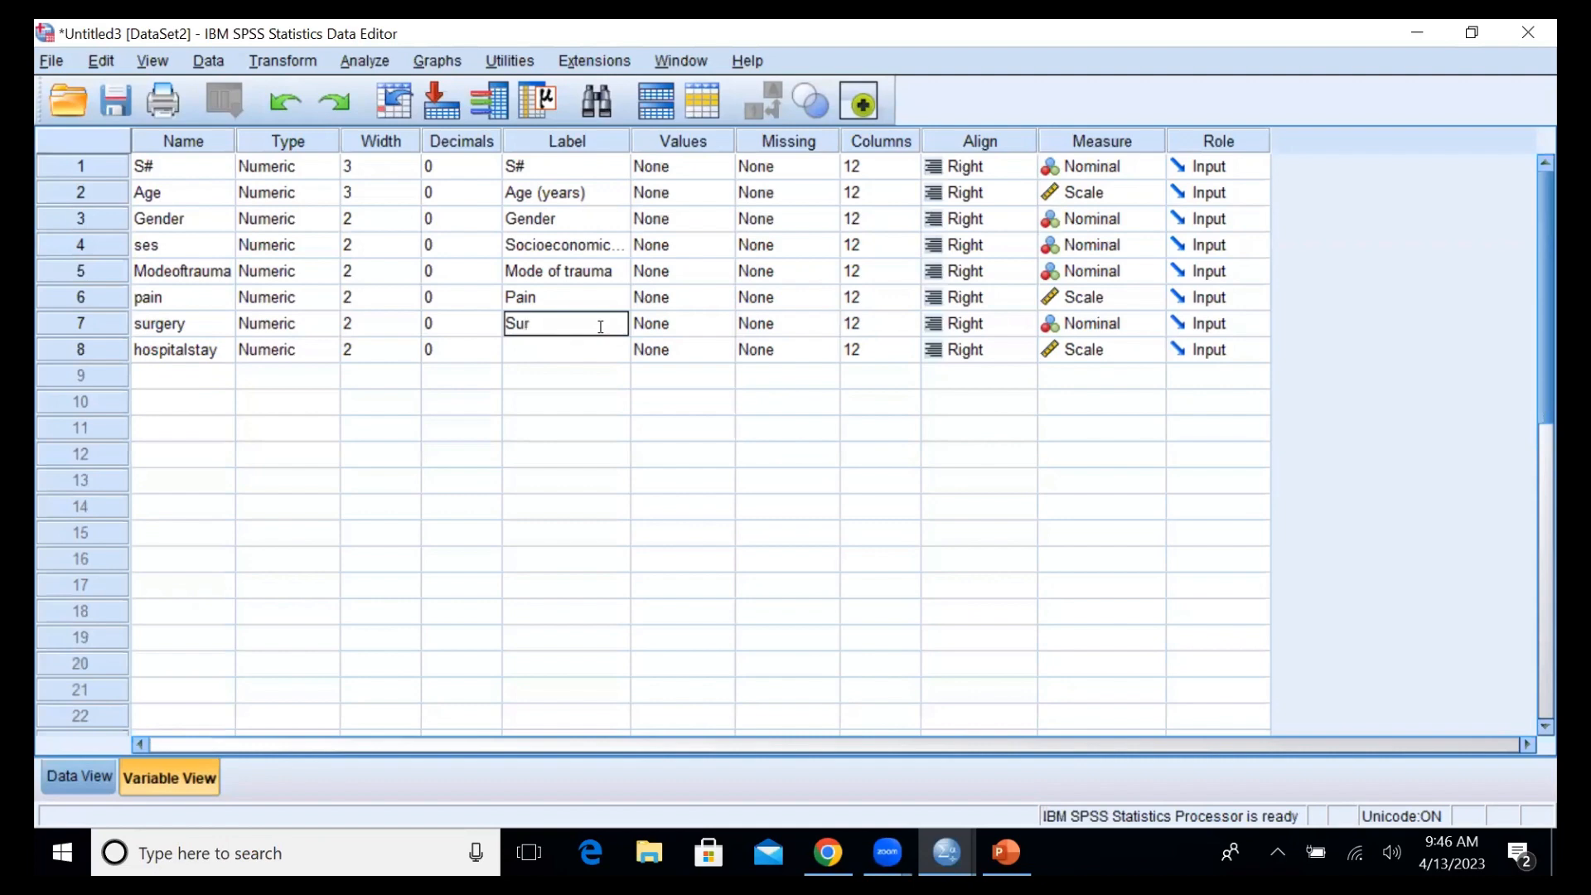
text(gery)
click(577, 350)
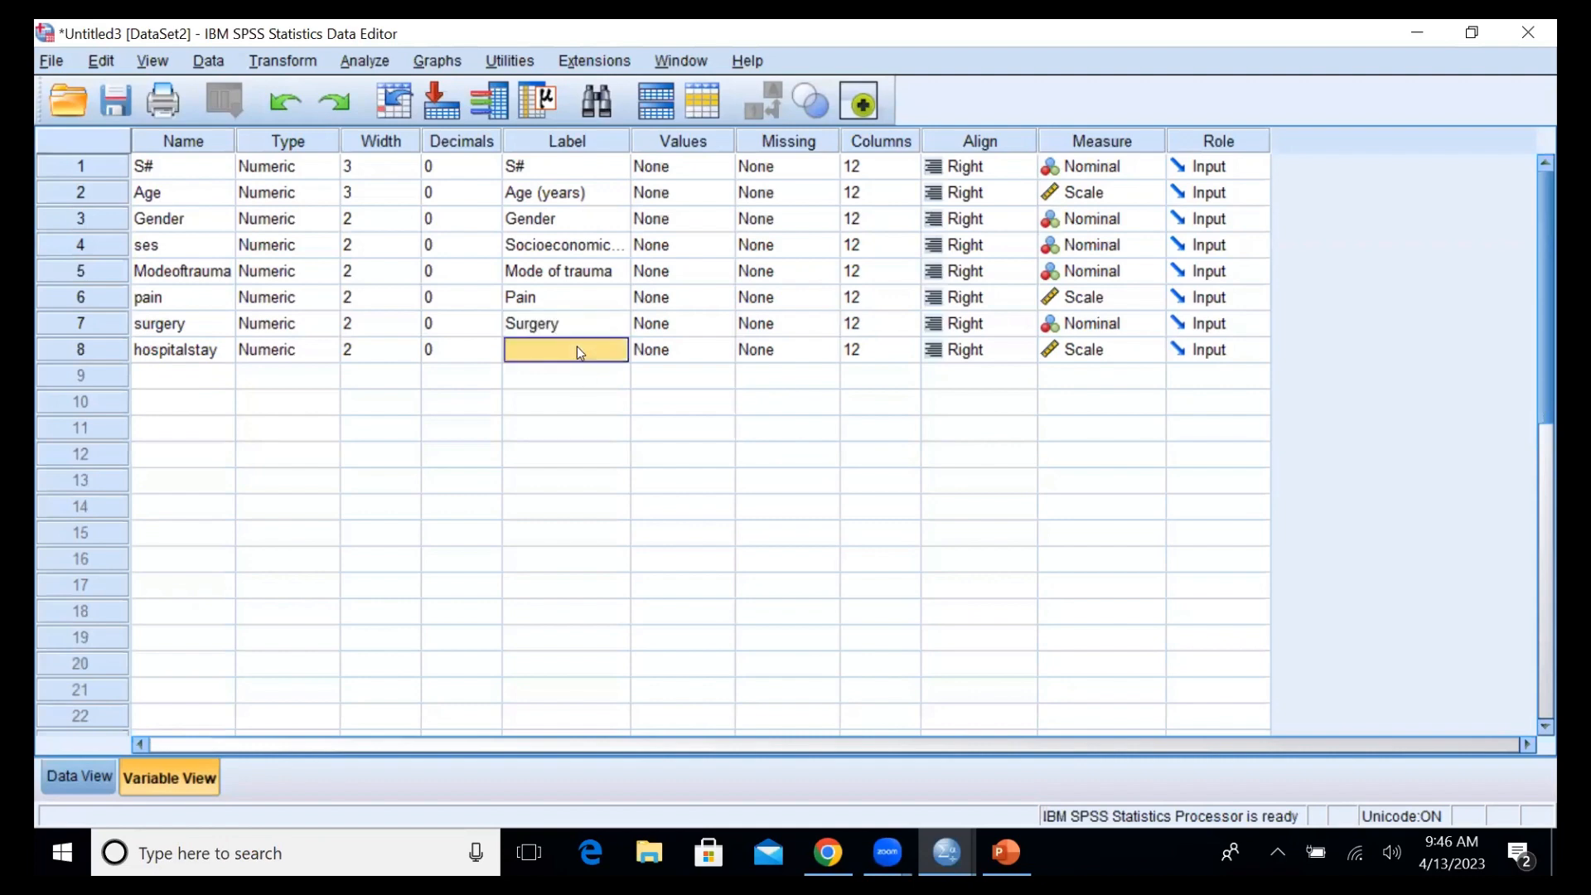
text(Hos)
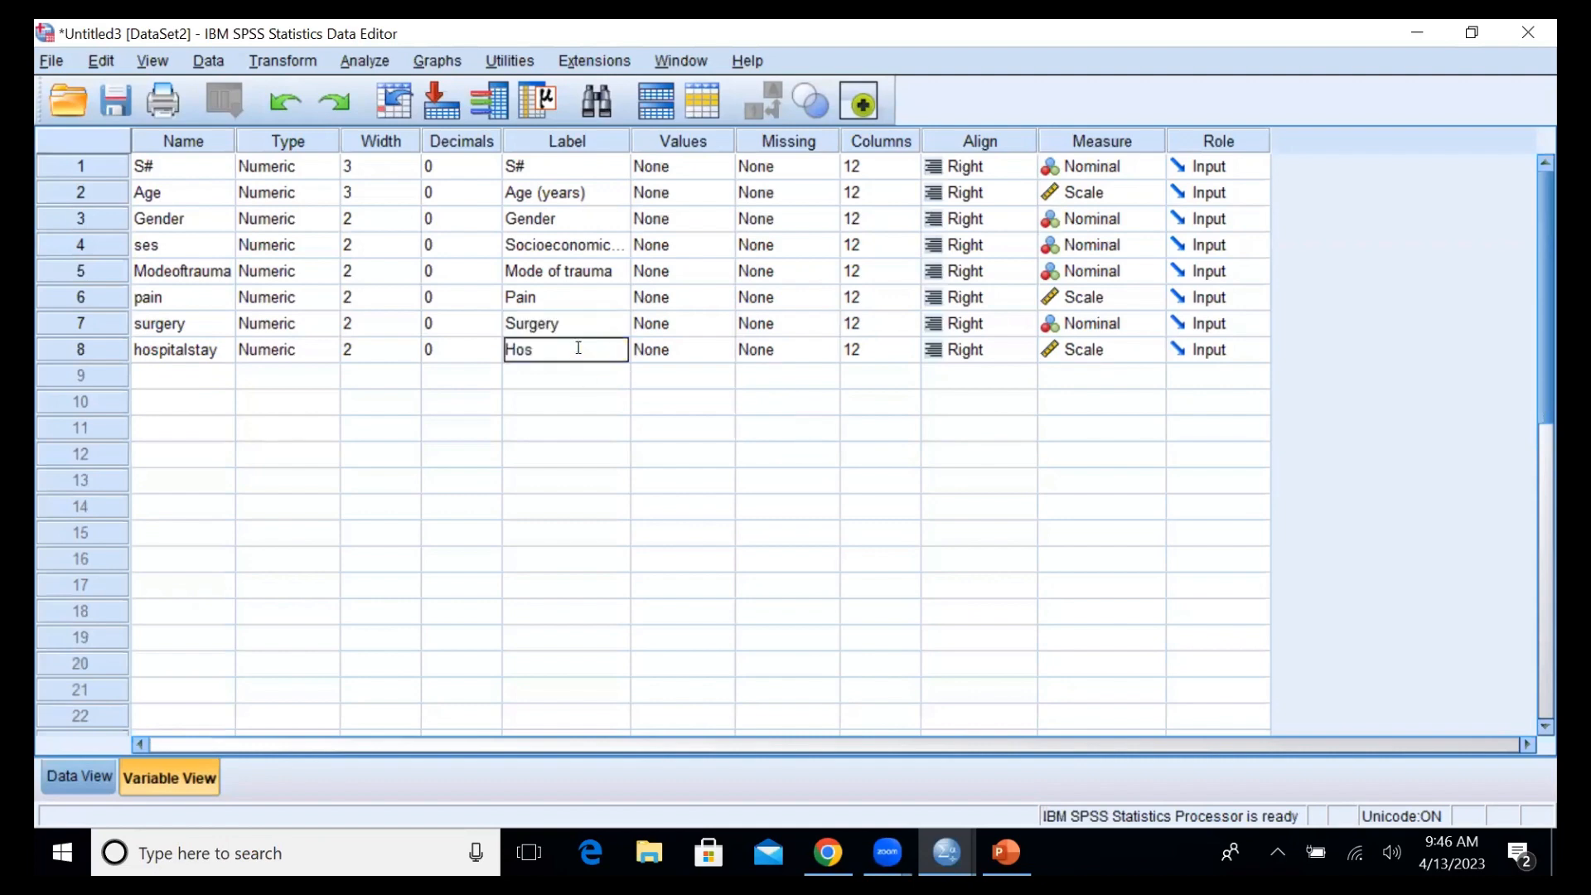
text(pital stay)
click(587, 372)
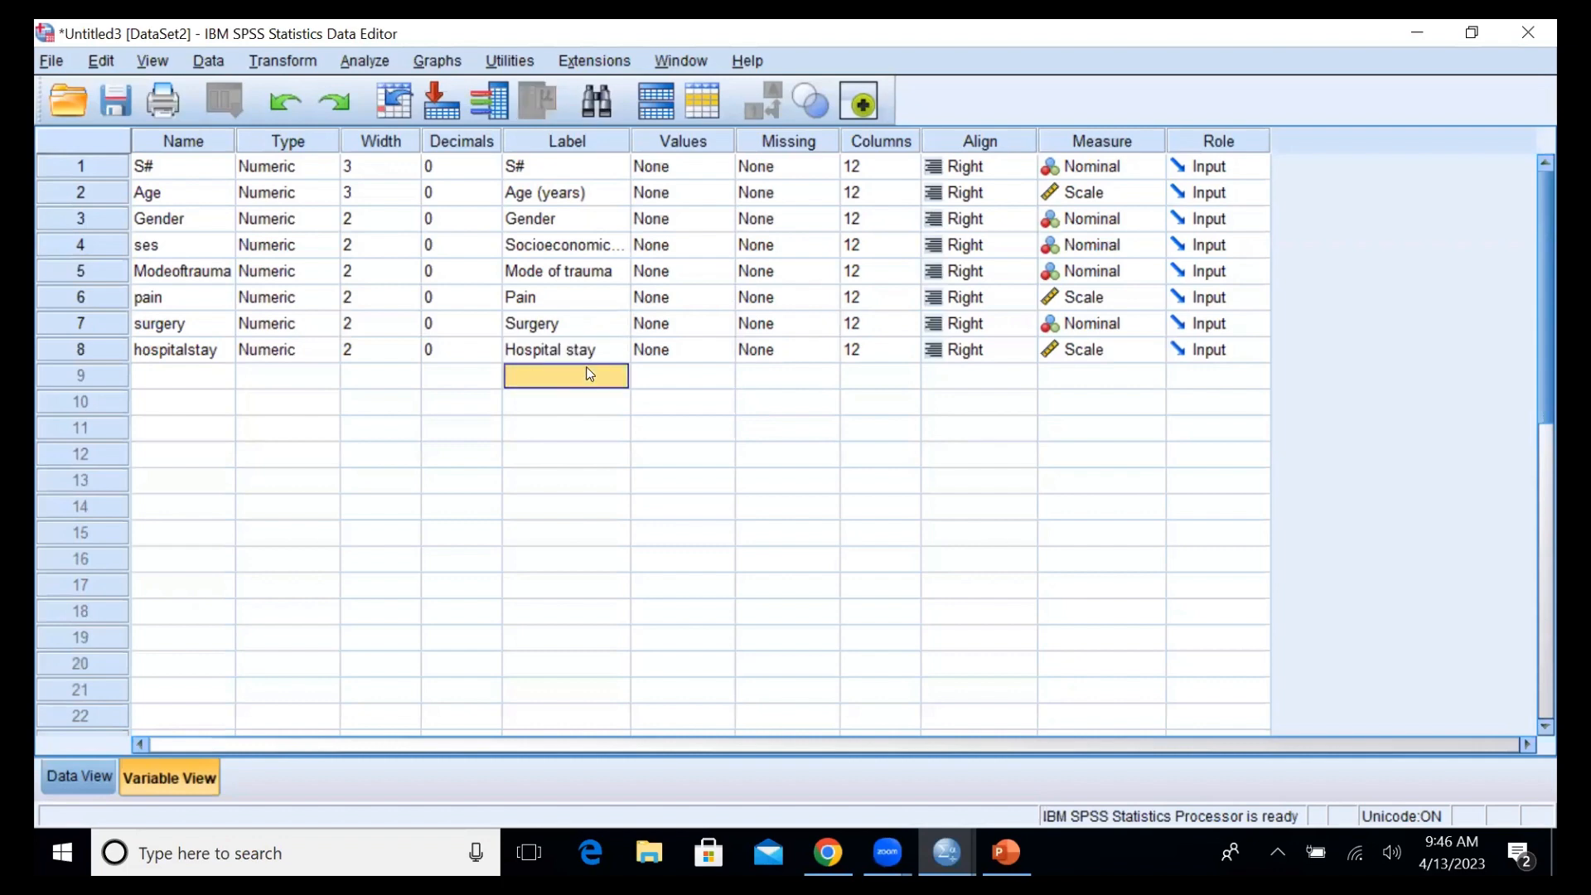
click(583, 217)
click(70, 775)
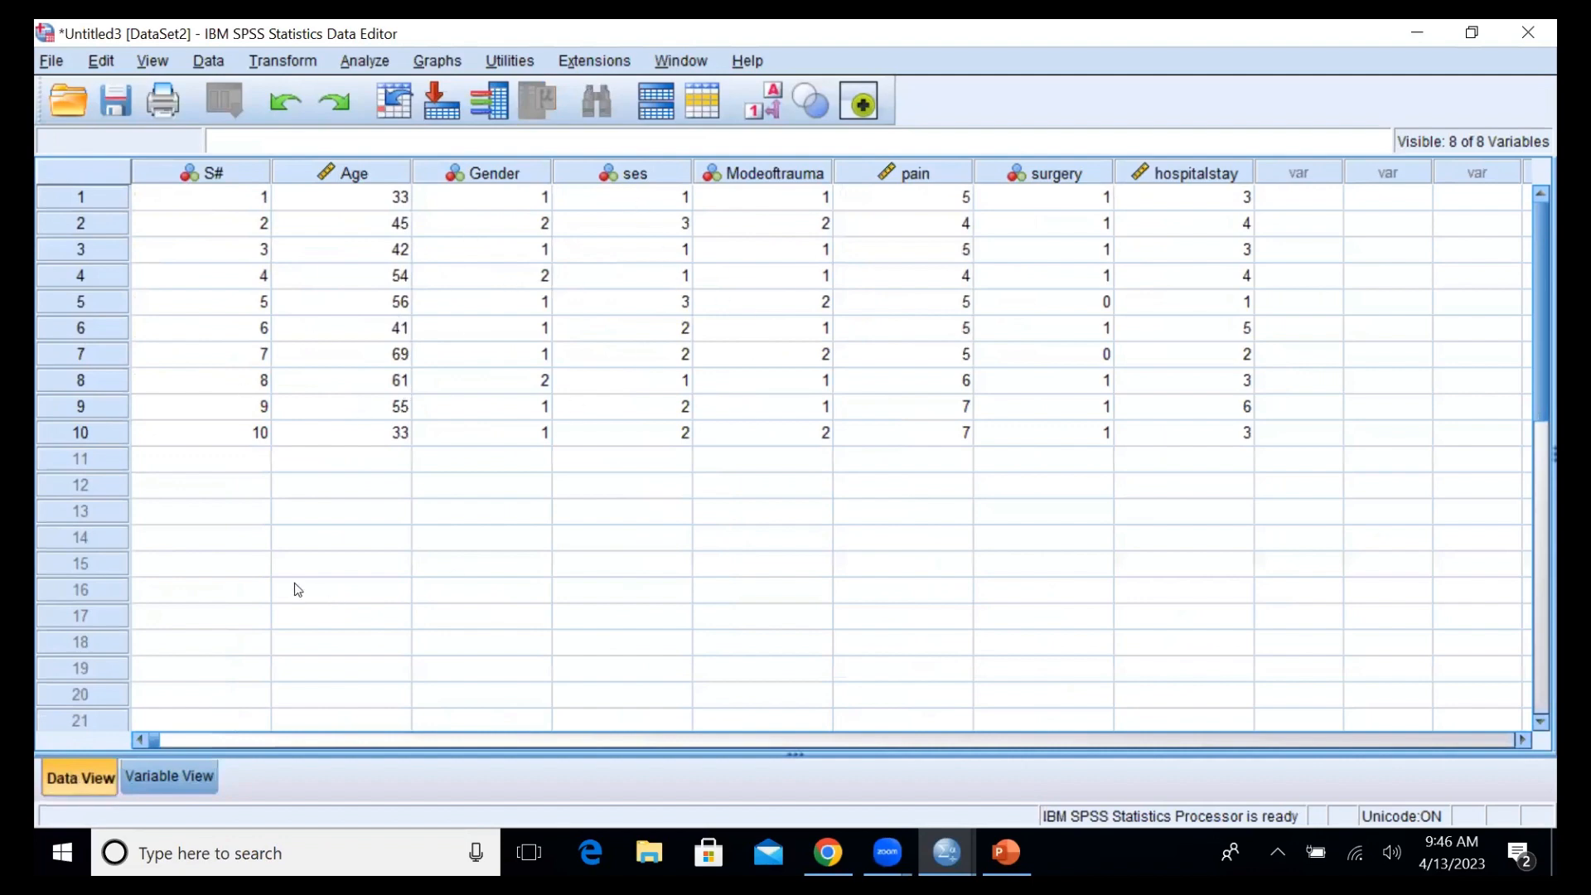
click(194, 779)
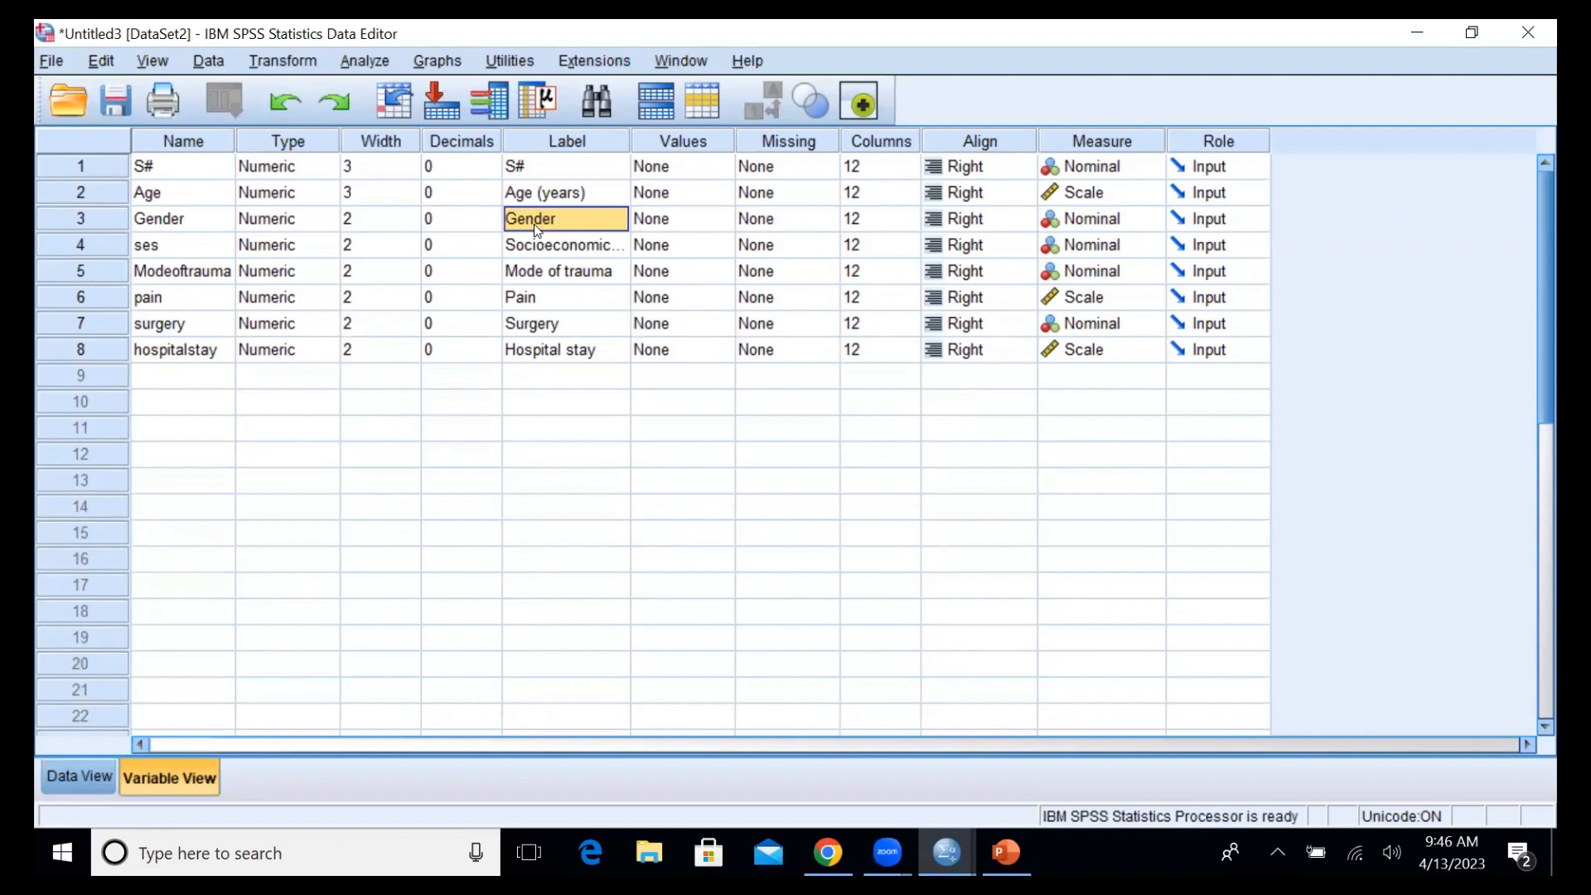
click(723, 222)
click(723, 222)
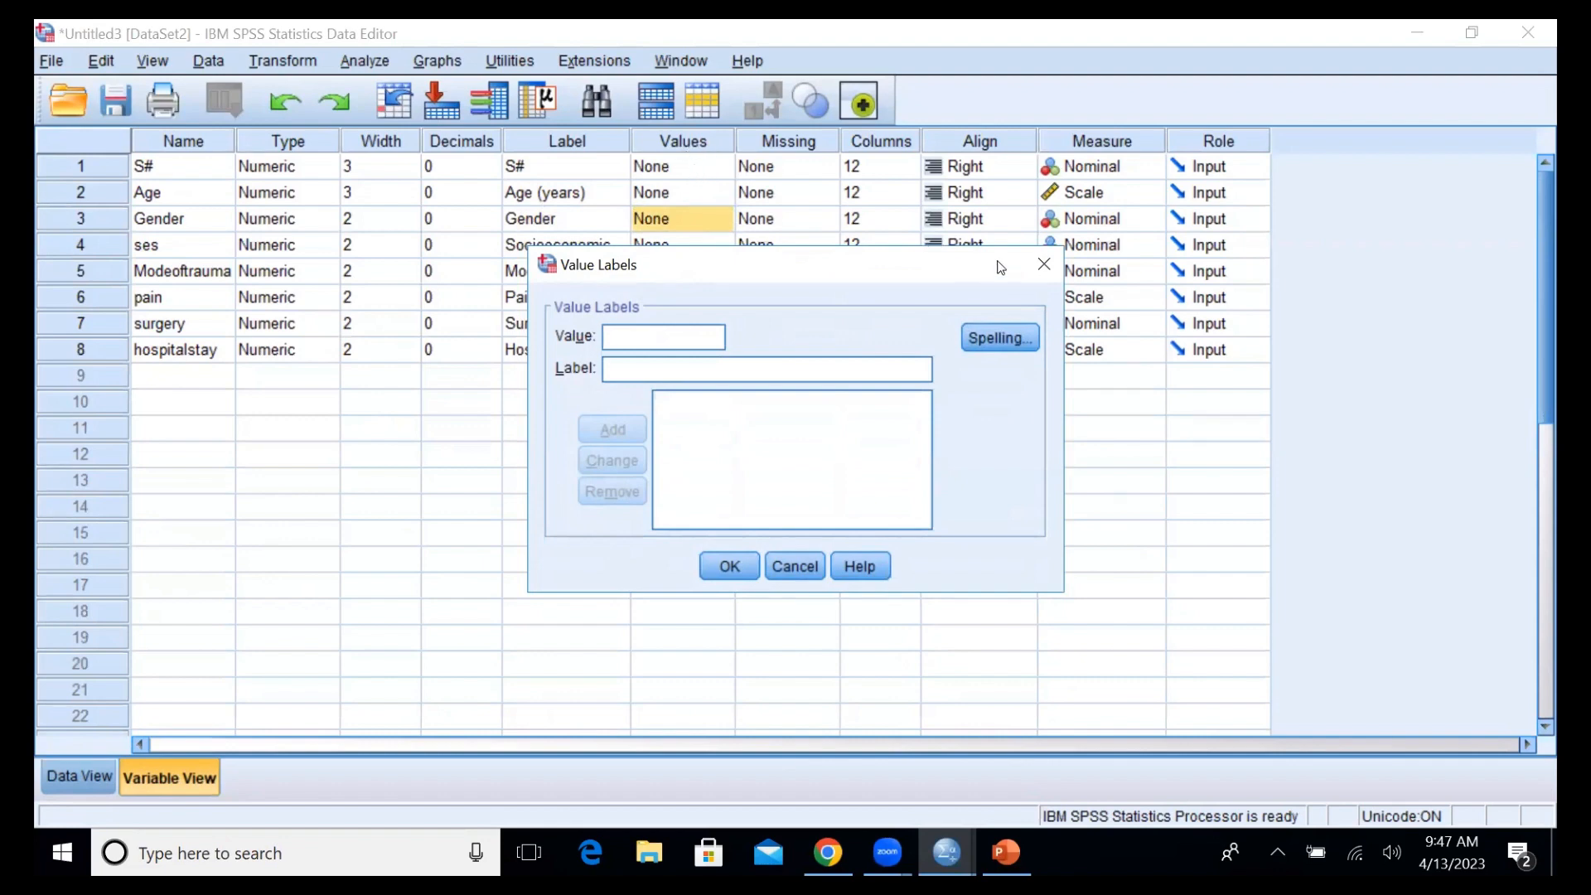
click(1043, 264)
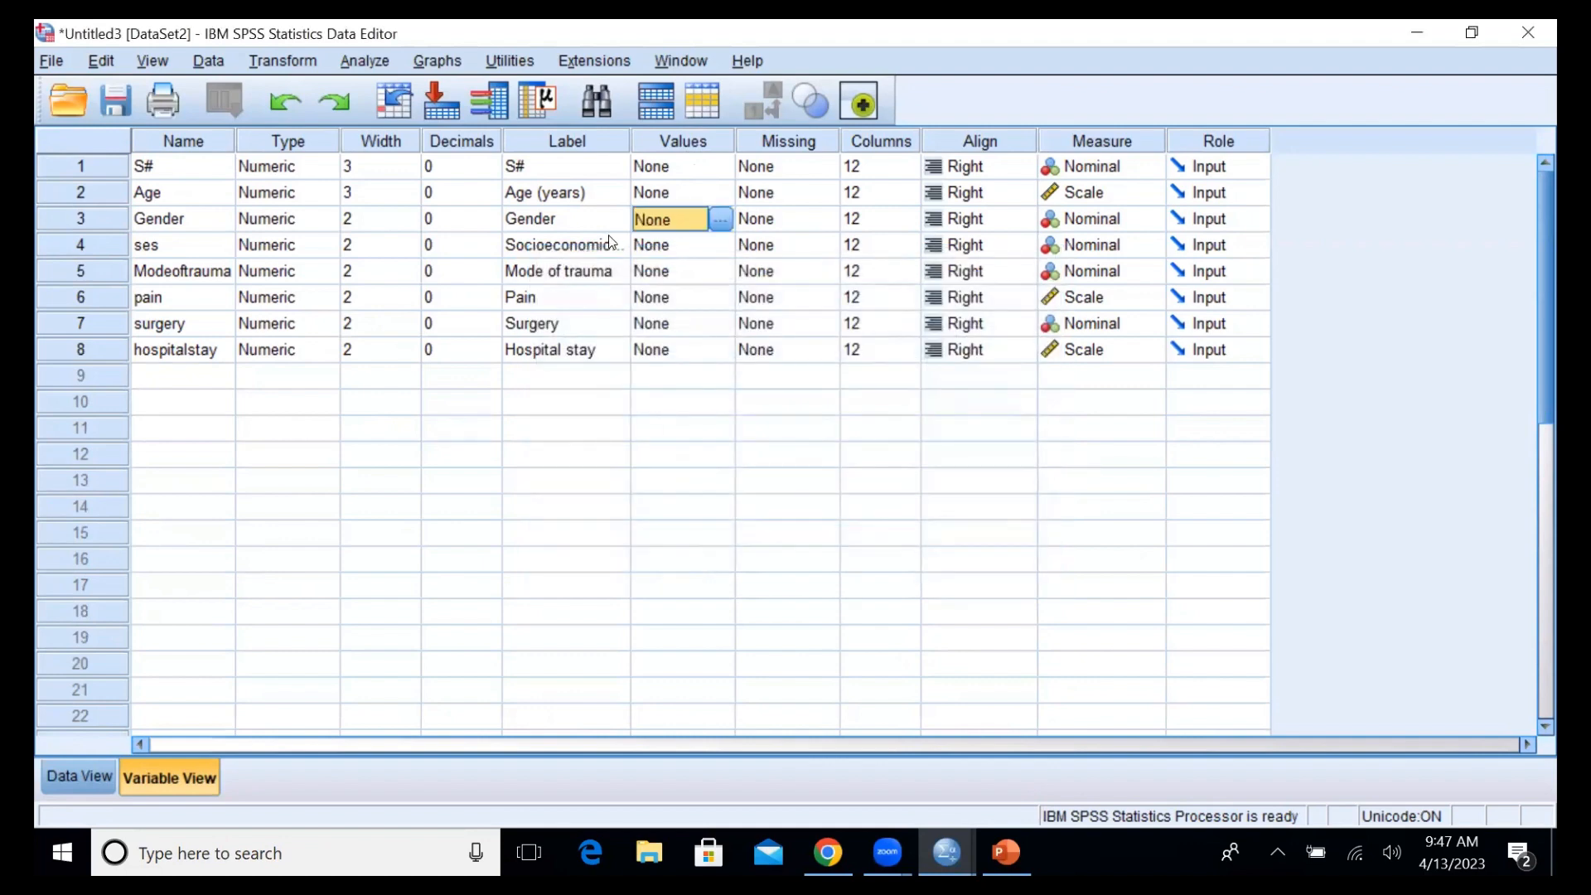
click(611, 242)
- Define the value labels of the Gender variable as 1 = "Male" and 2 = "Female"
click(698, 220)
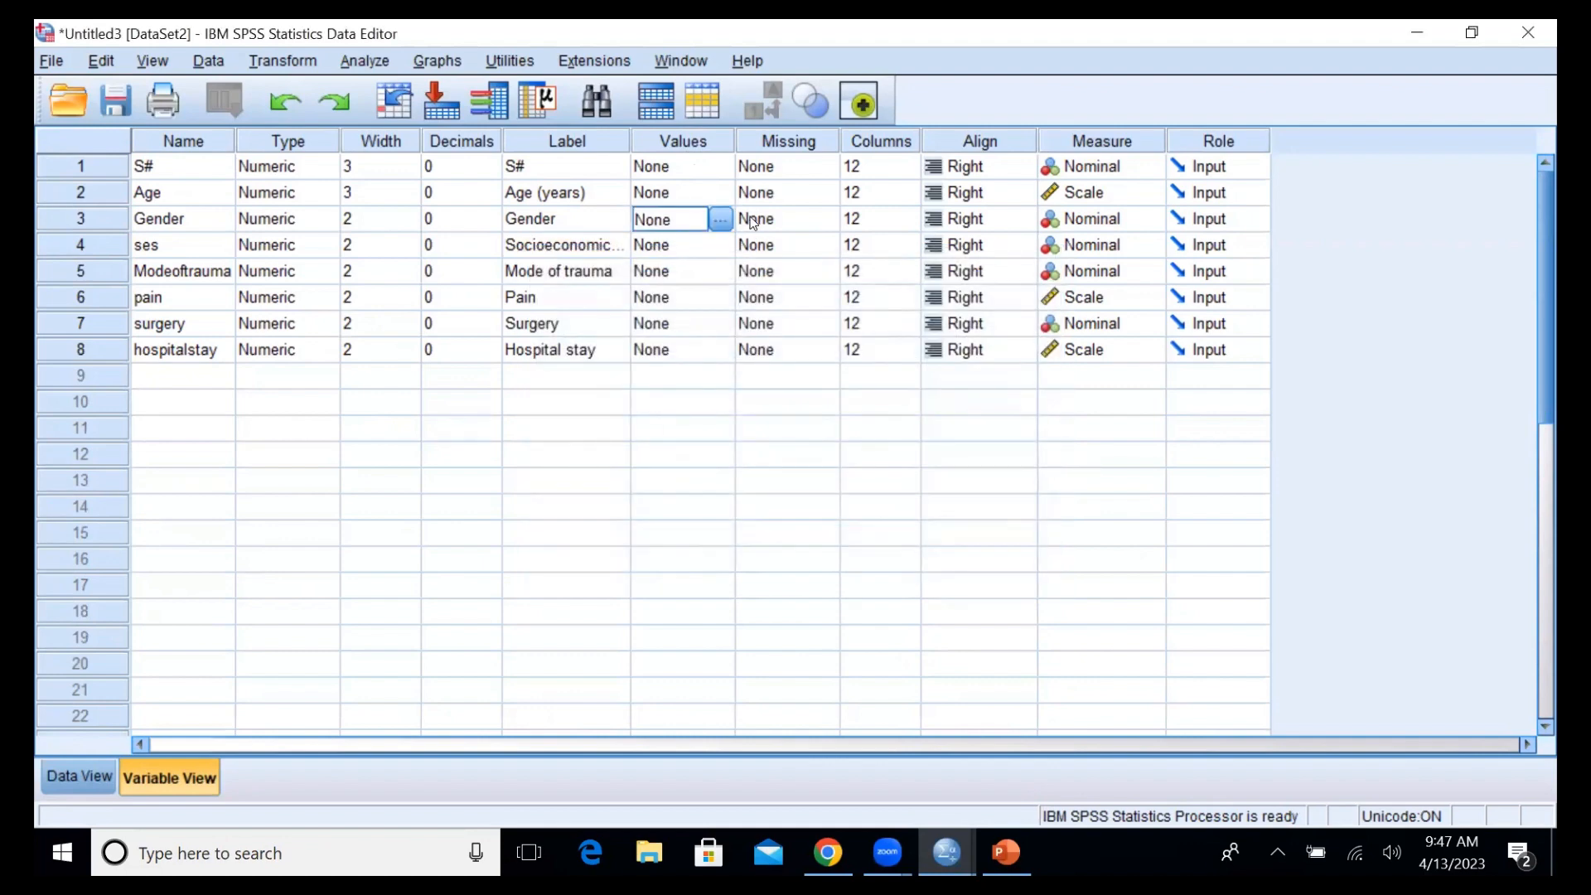
click(726, 222)
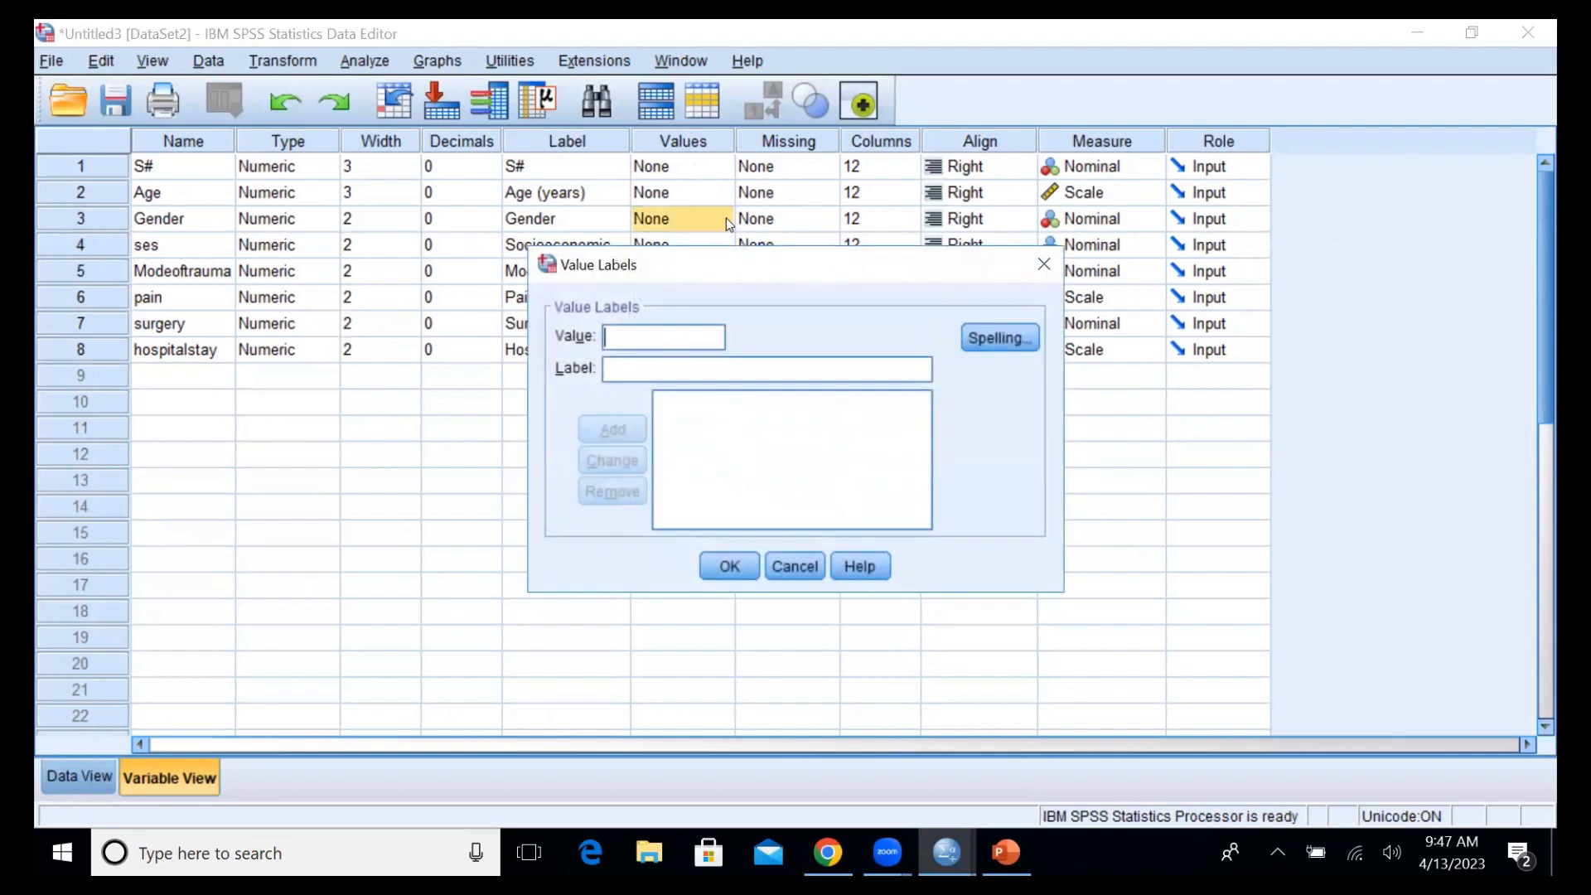
text(1)
key(Tab)
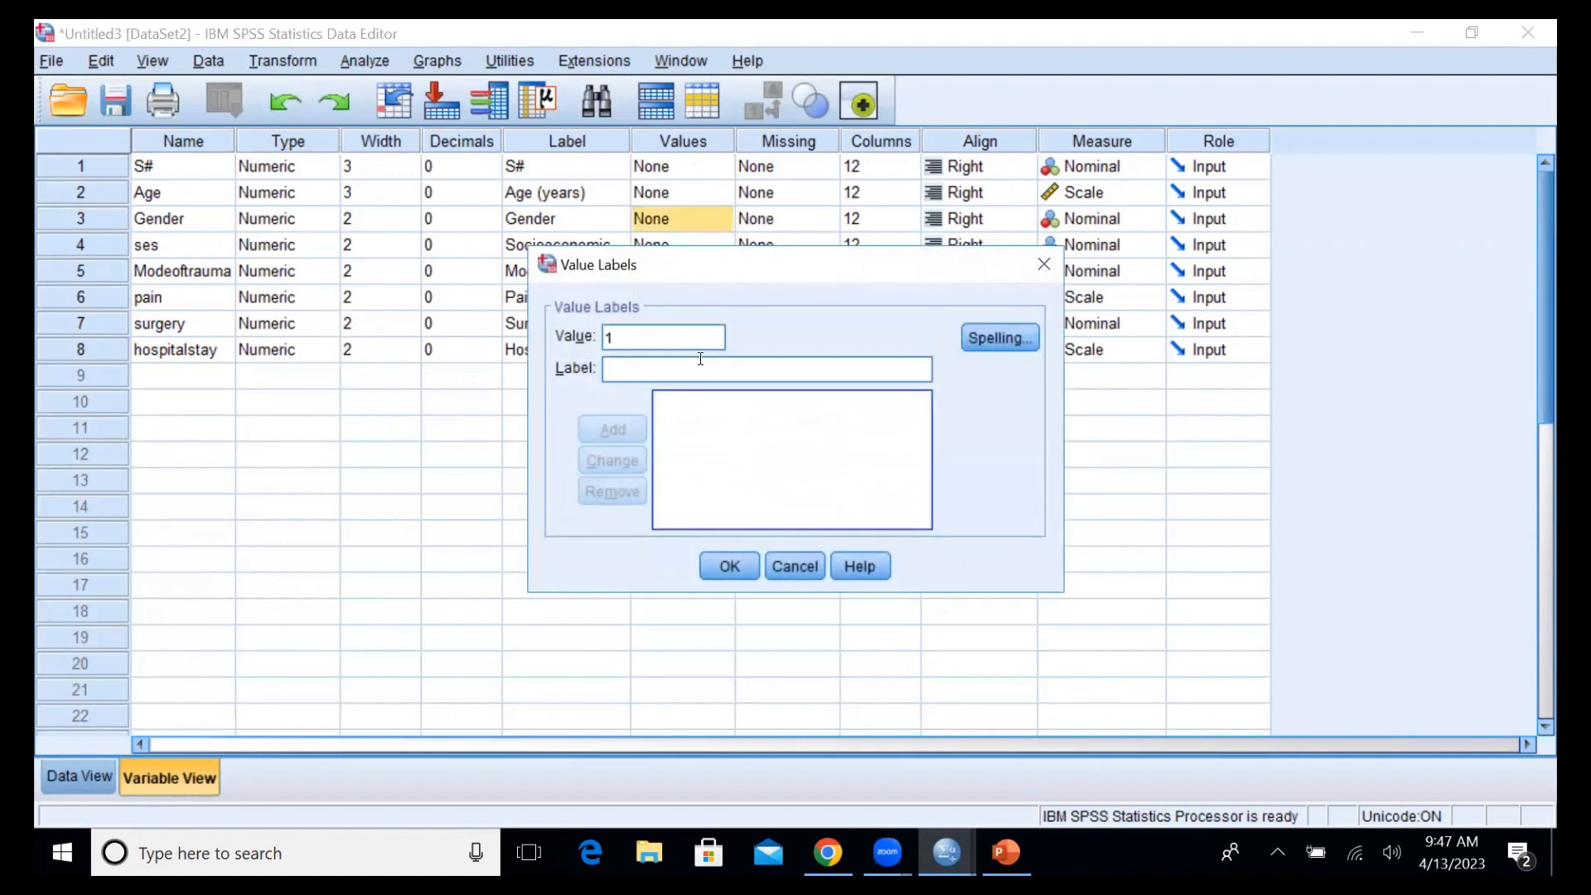
text(Male)
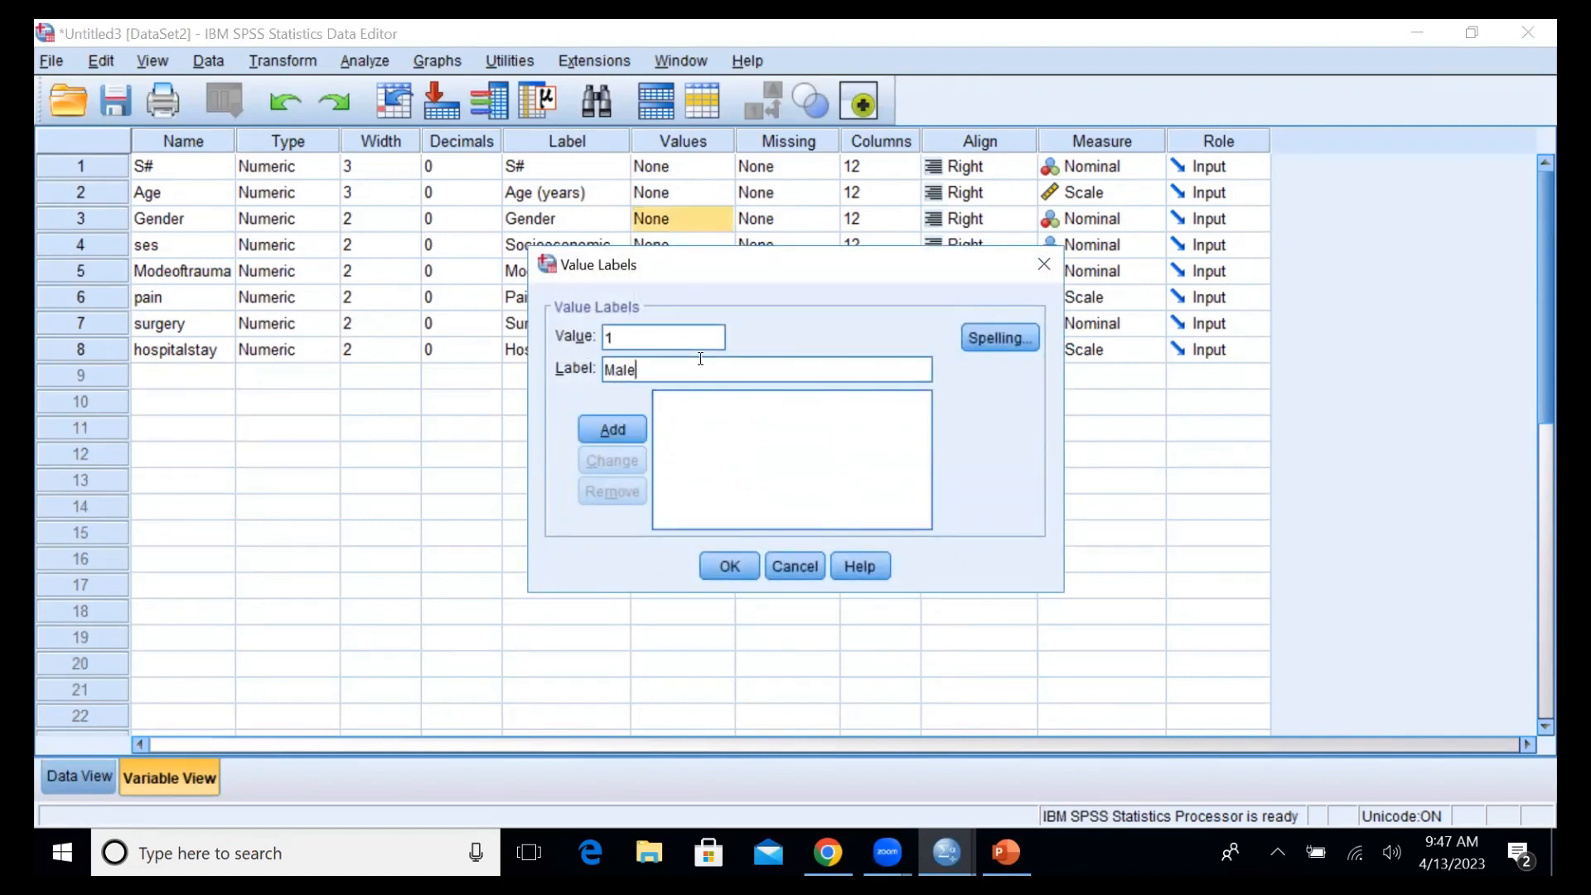
click(610, 427)
text(2)
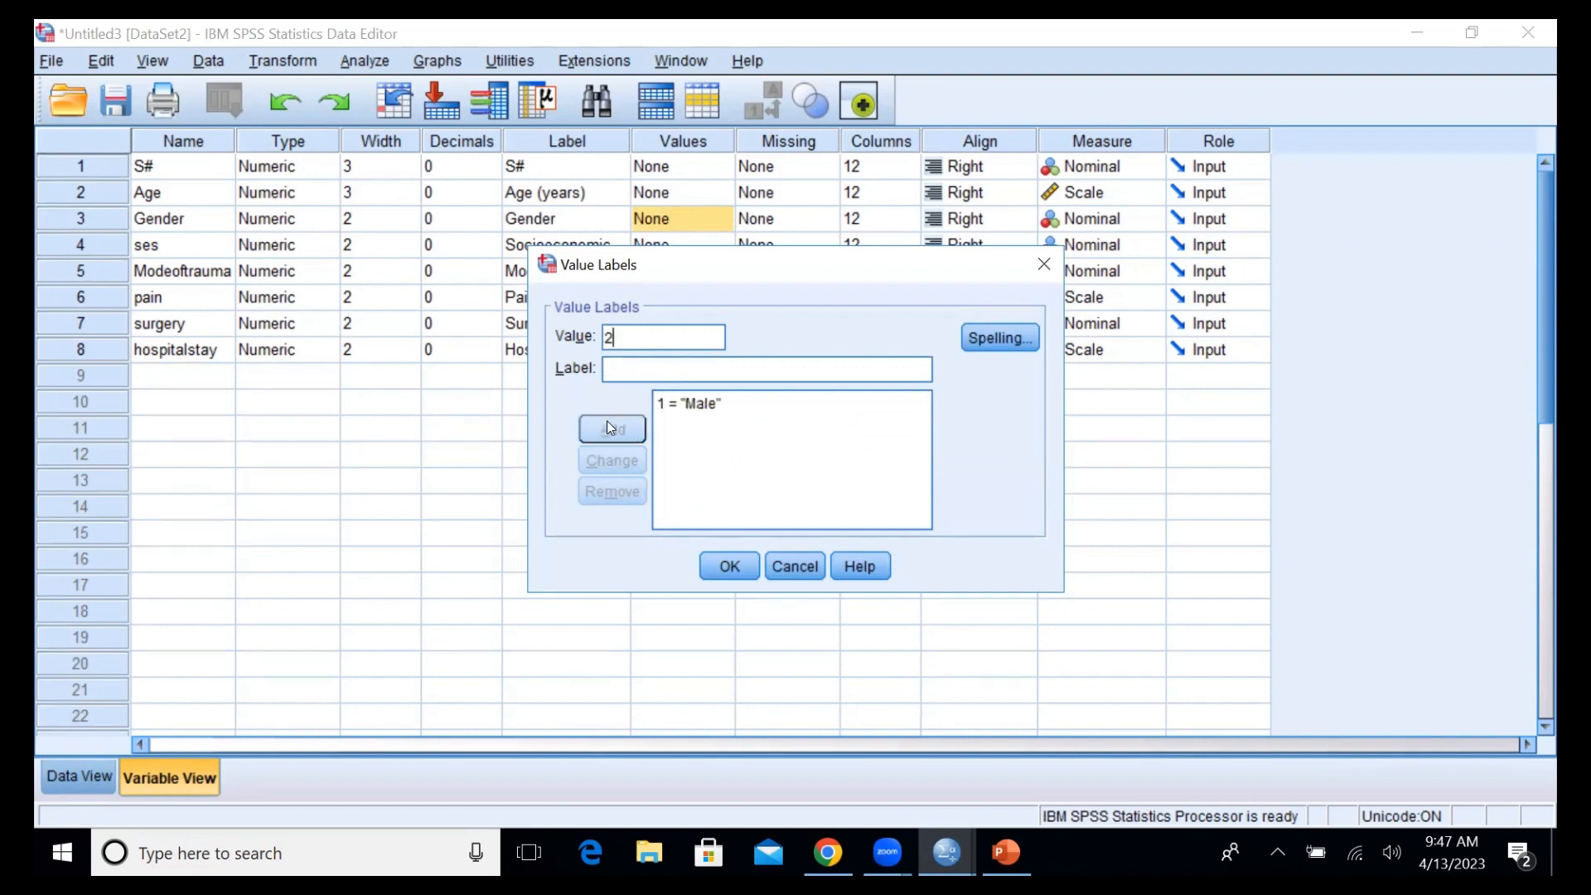
key(Tab)
text(Female)
click(612, 425)
click(738, 570)
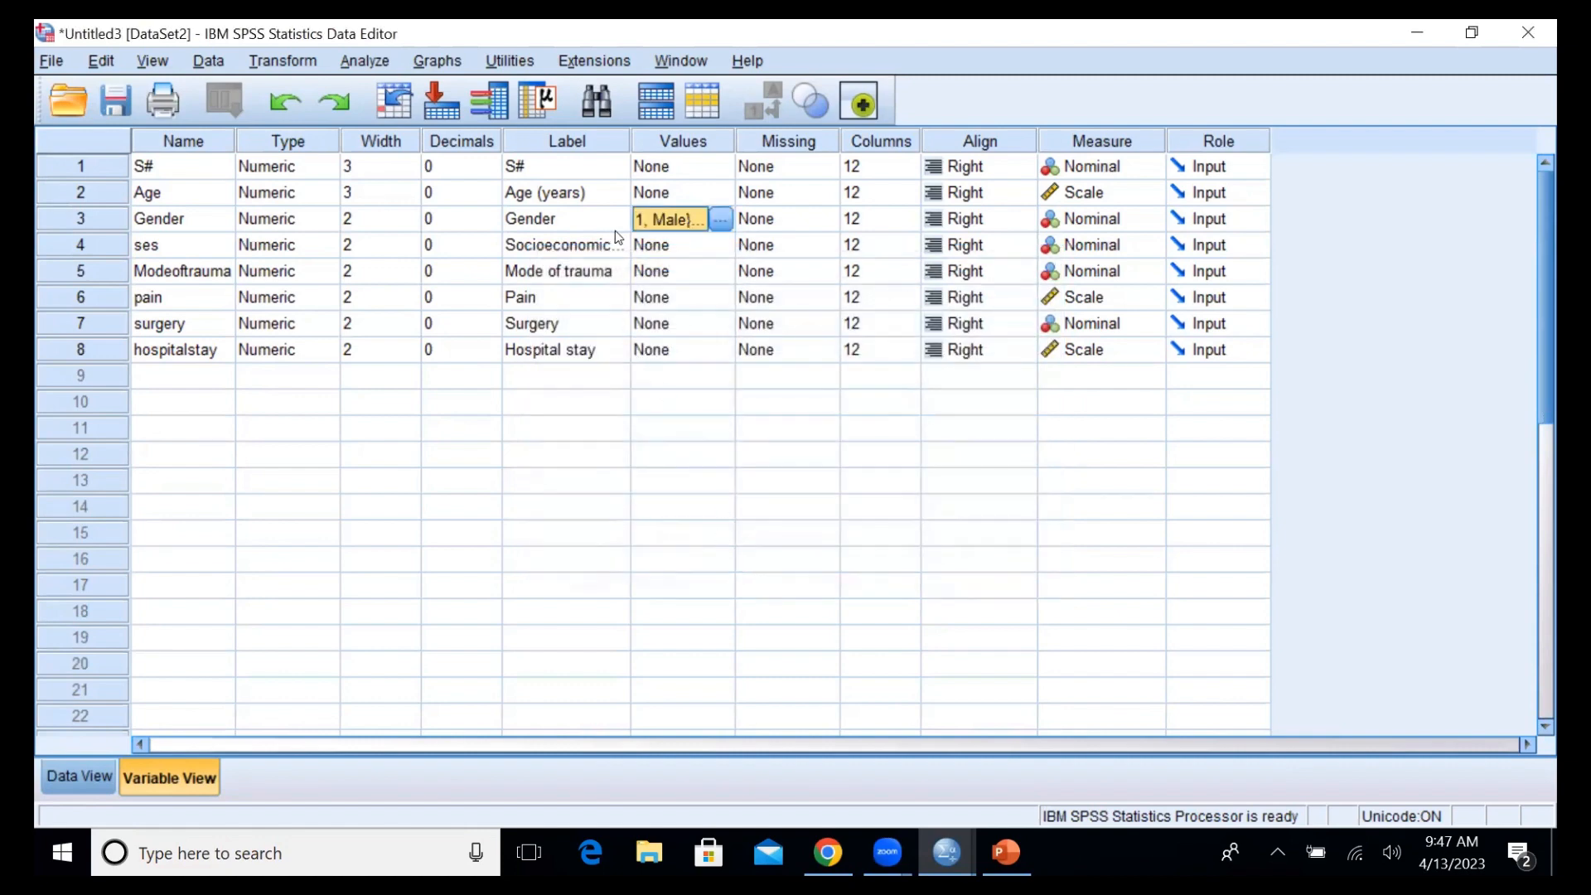
- Define the value labels of the ses variable as 1 = "Low", 2 = "Middle" and 3 = "Upper"
click(717, 249)
click(718, 247)
text(1)
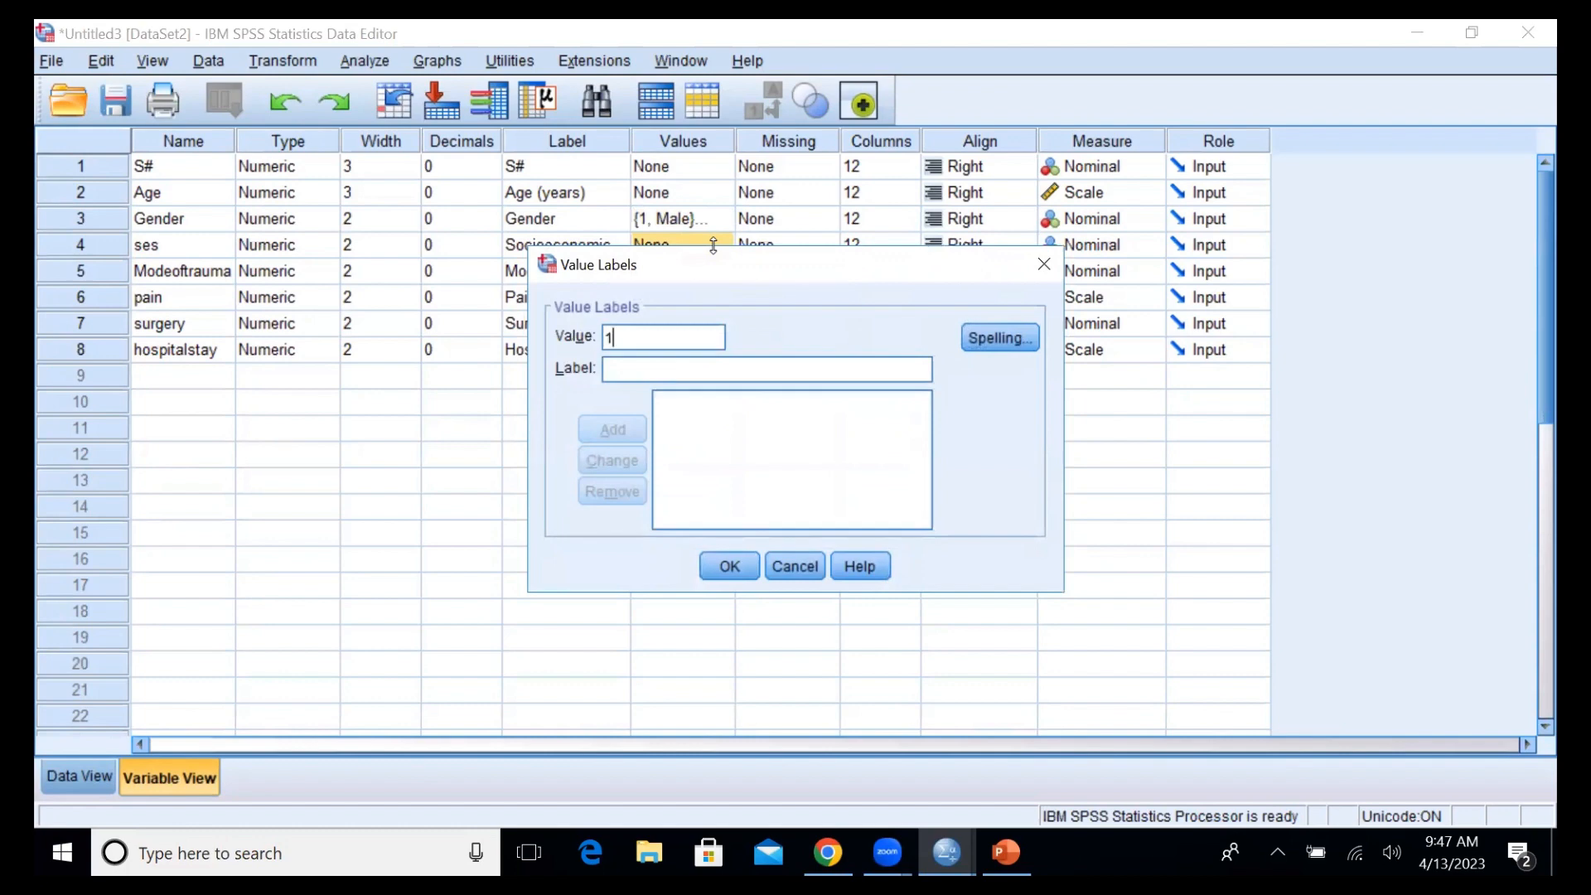
key(Tab)
text(Low)
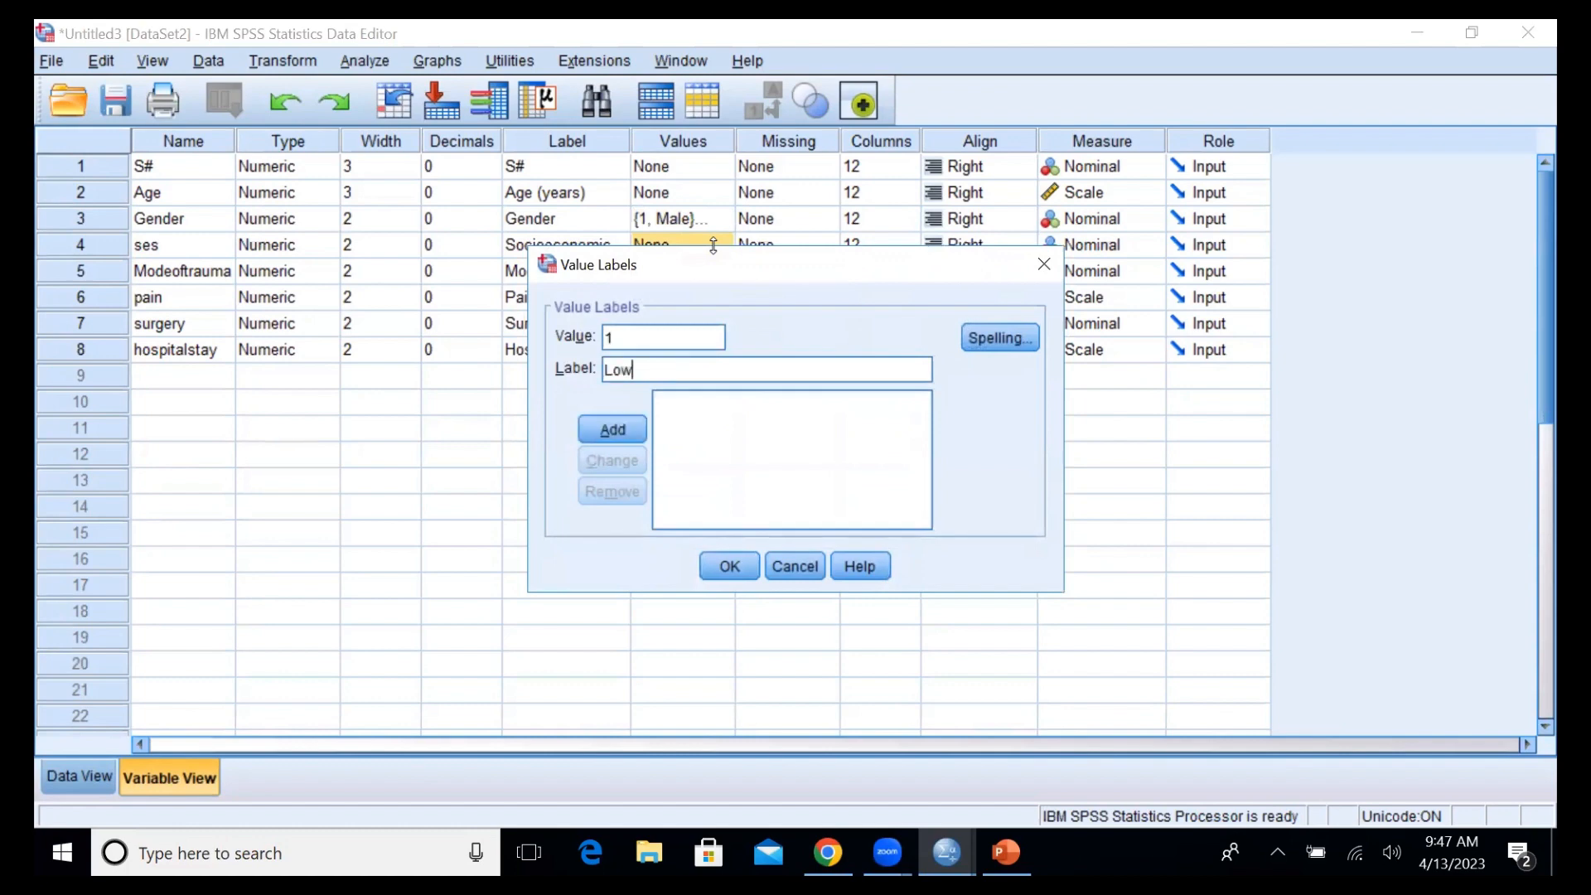
click(631, 423)
text(2)
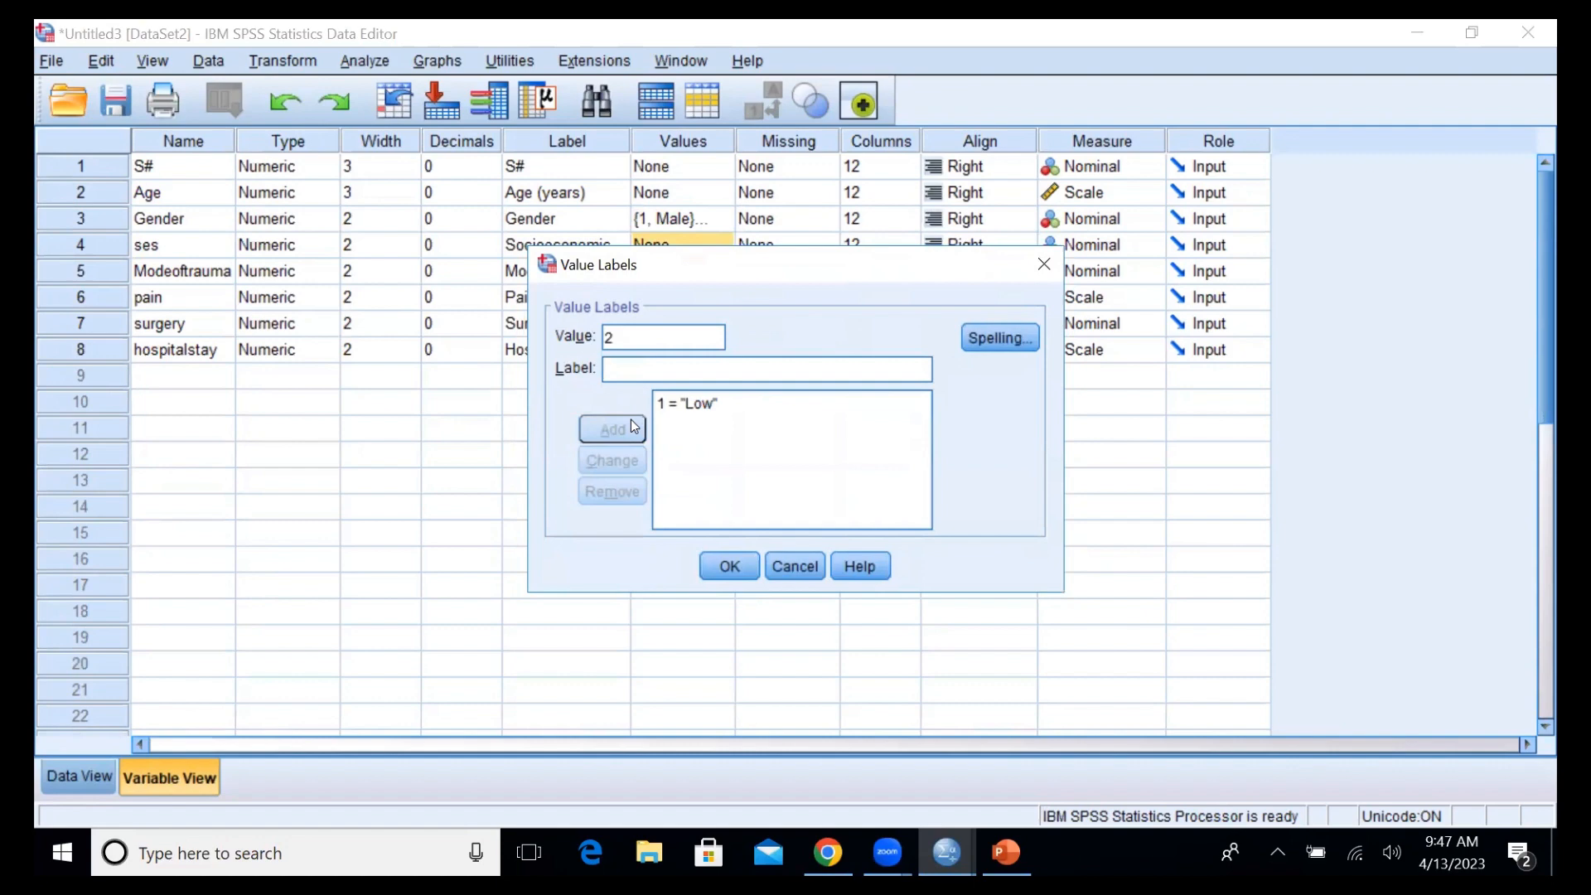
key(Tab)
text(Middle)
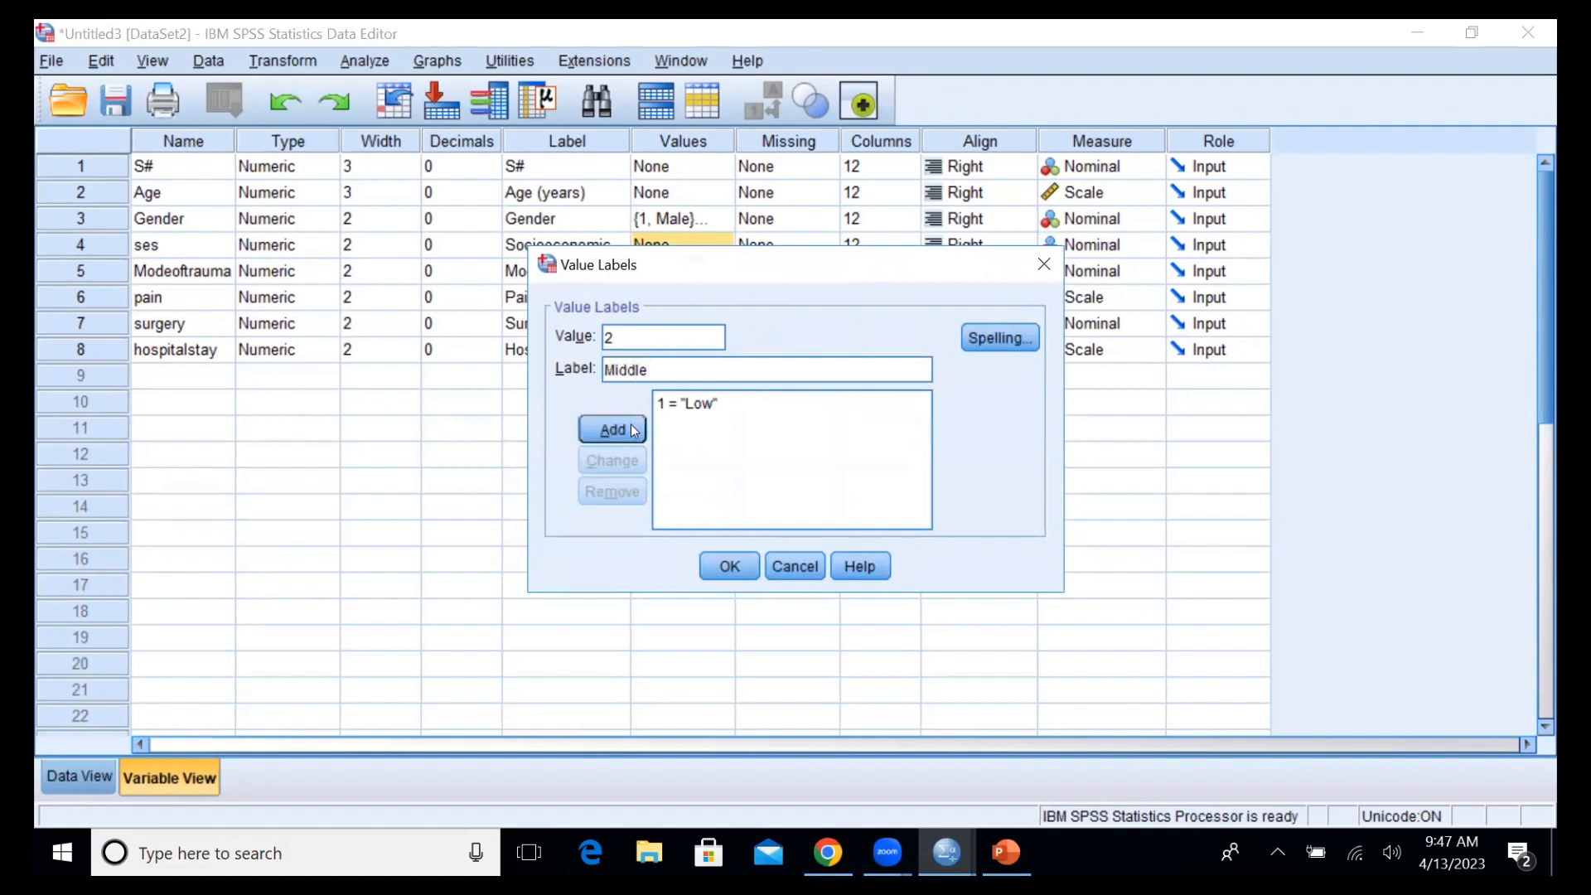
click(632, 429)
text(3)
key(Tab)
text(Upper)
click(624, 426)
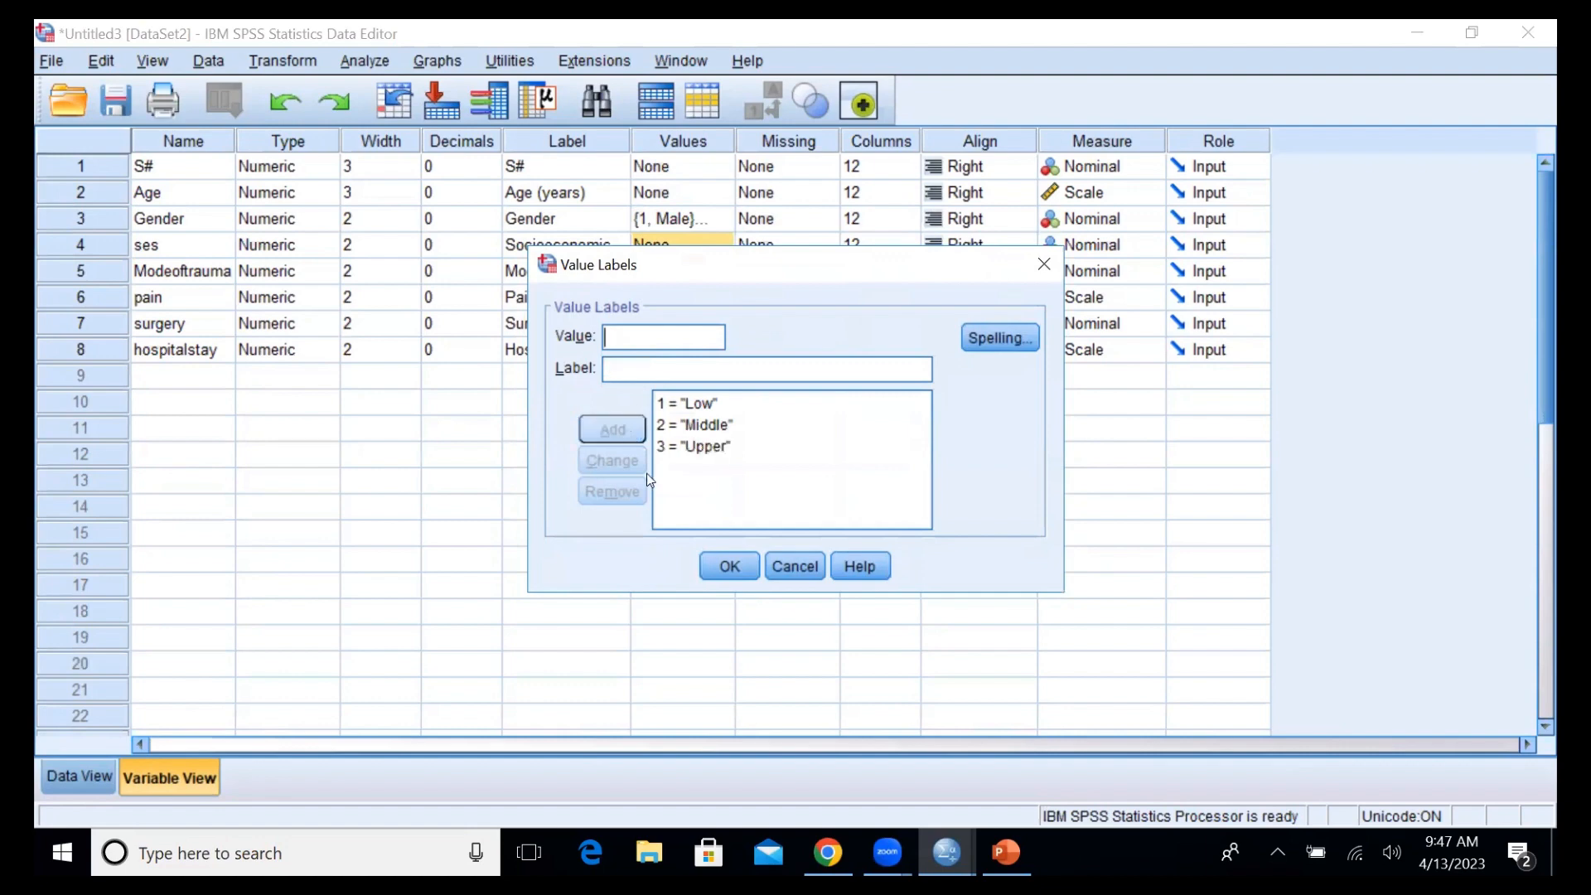
click(711, 566)
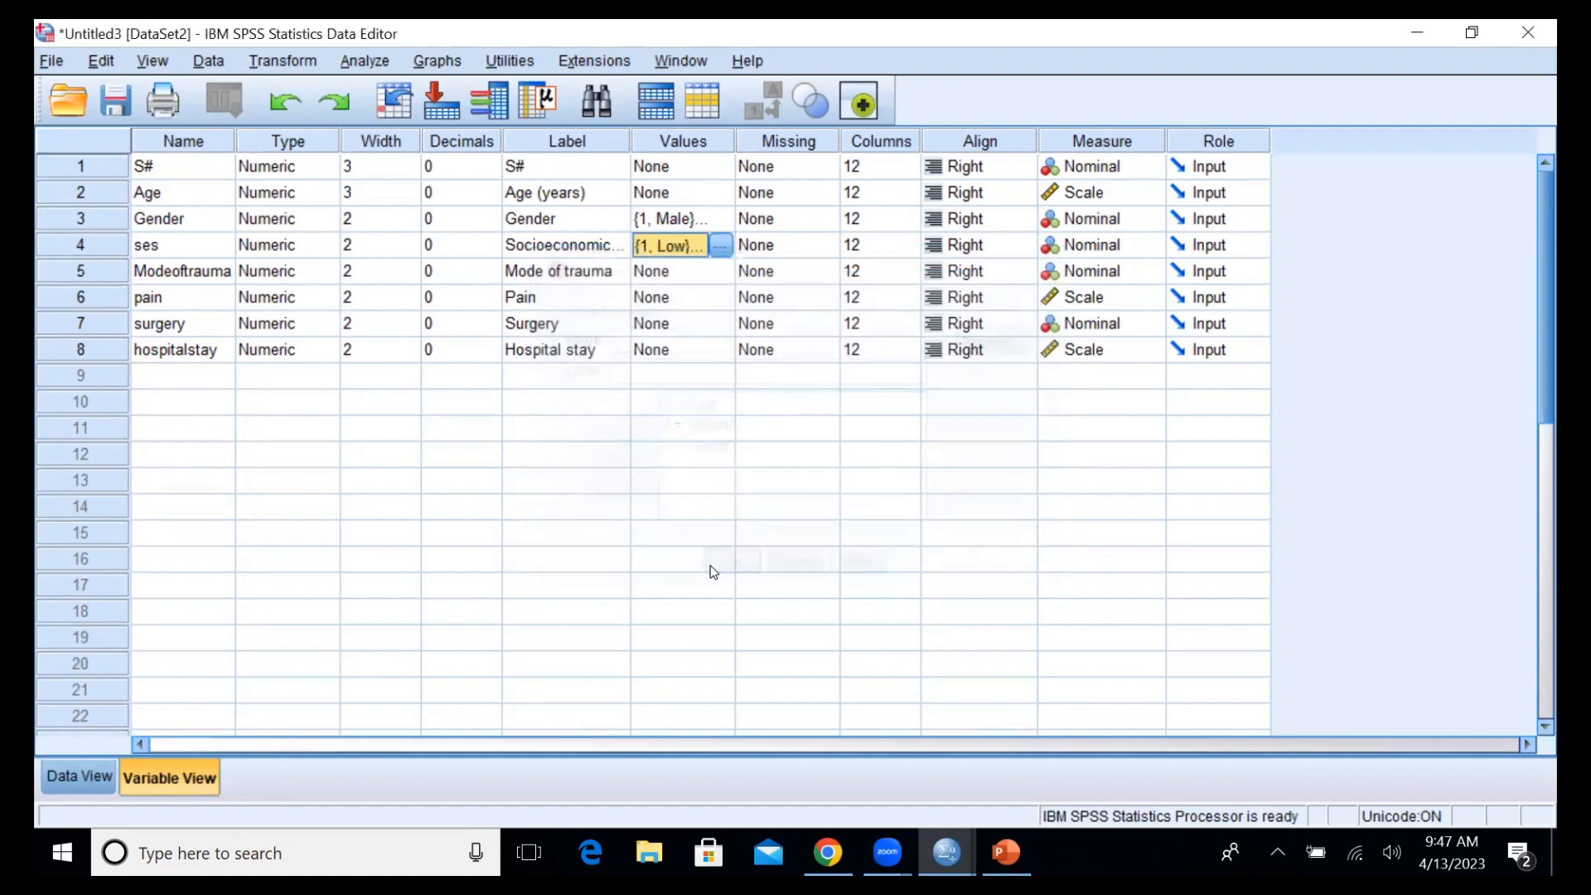
- Define the value labels of the Modeoftrauma variable as 1 = "RTA" and 2 = "Fall"
click(700, 274)
click(717, 273)
text(1)
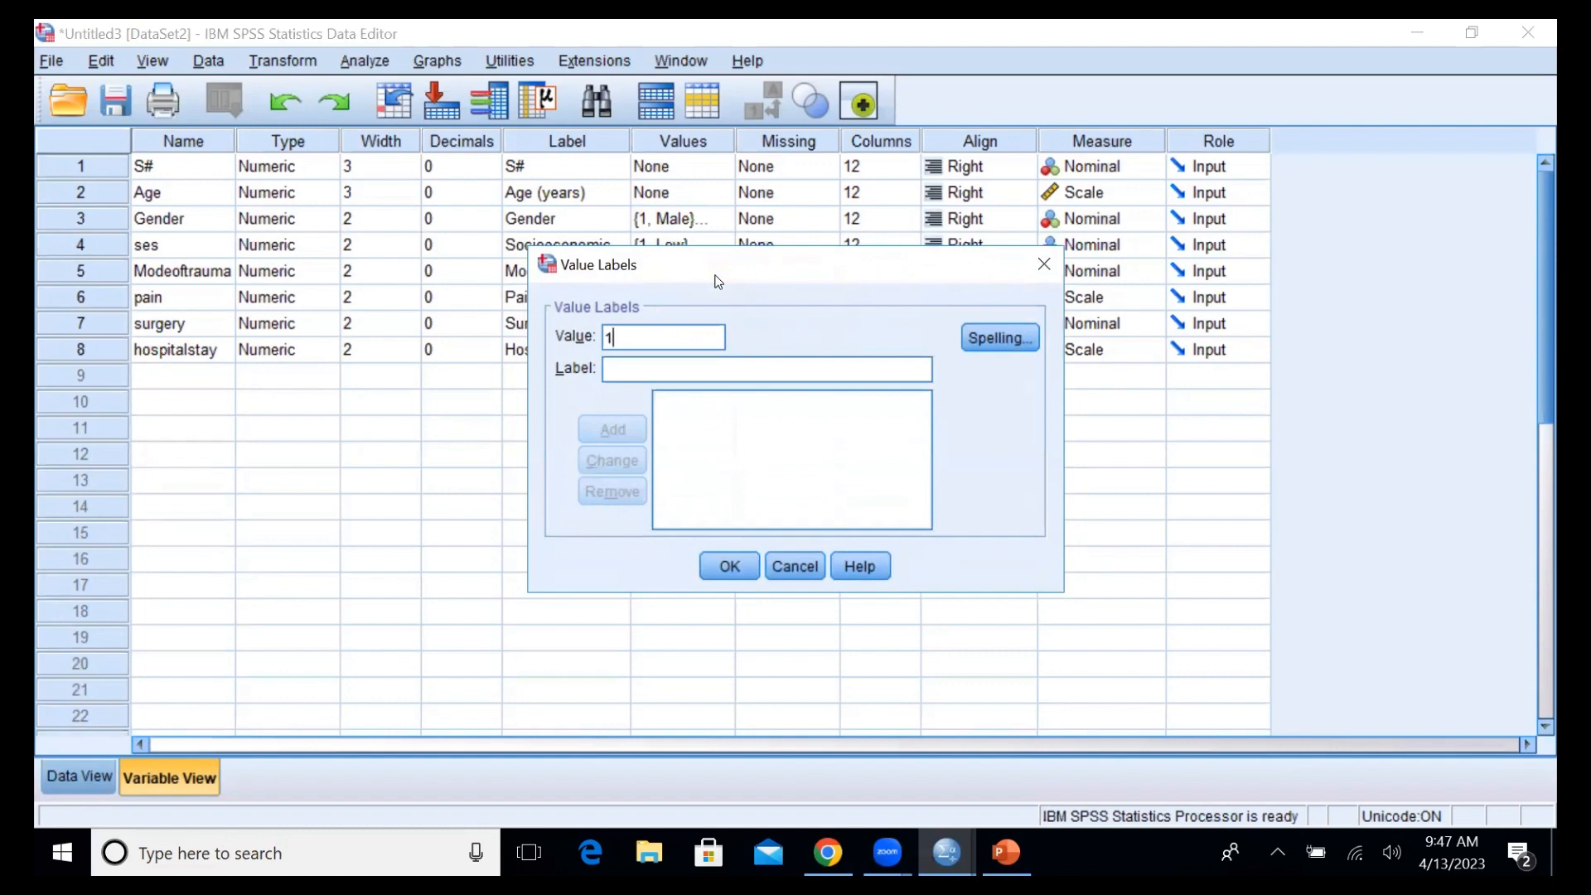
key(Tab)
text(RTA)
click(628, 428)
text(2)
key(Tab)
text(F)
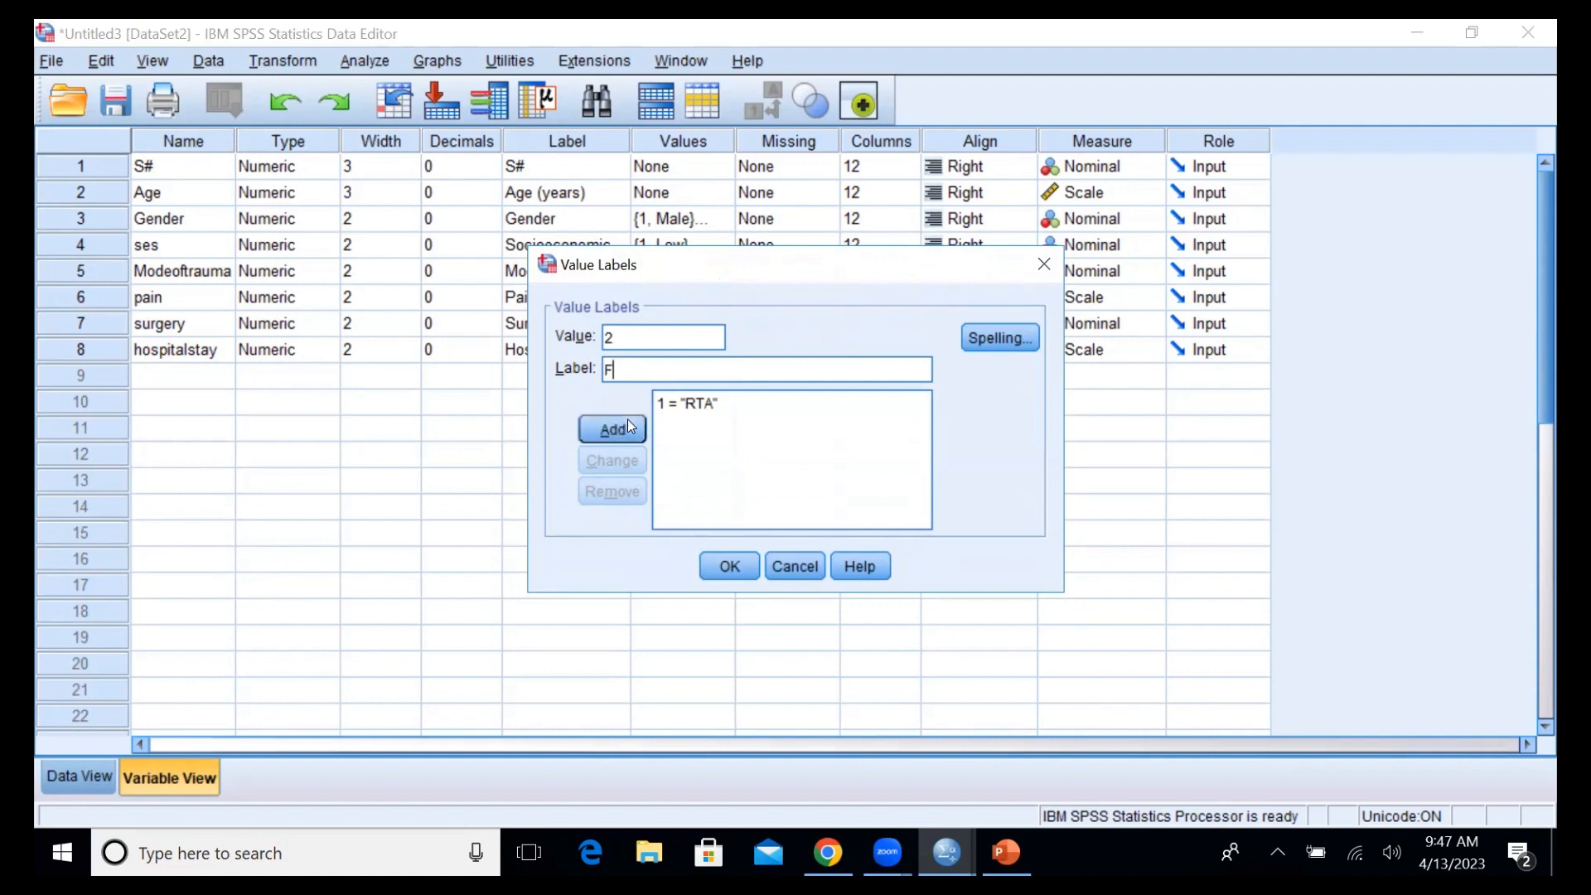
text(all)
click(625, 424)
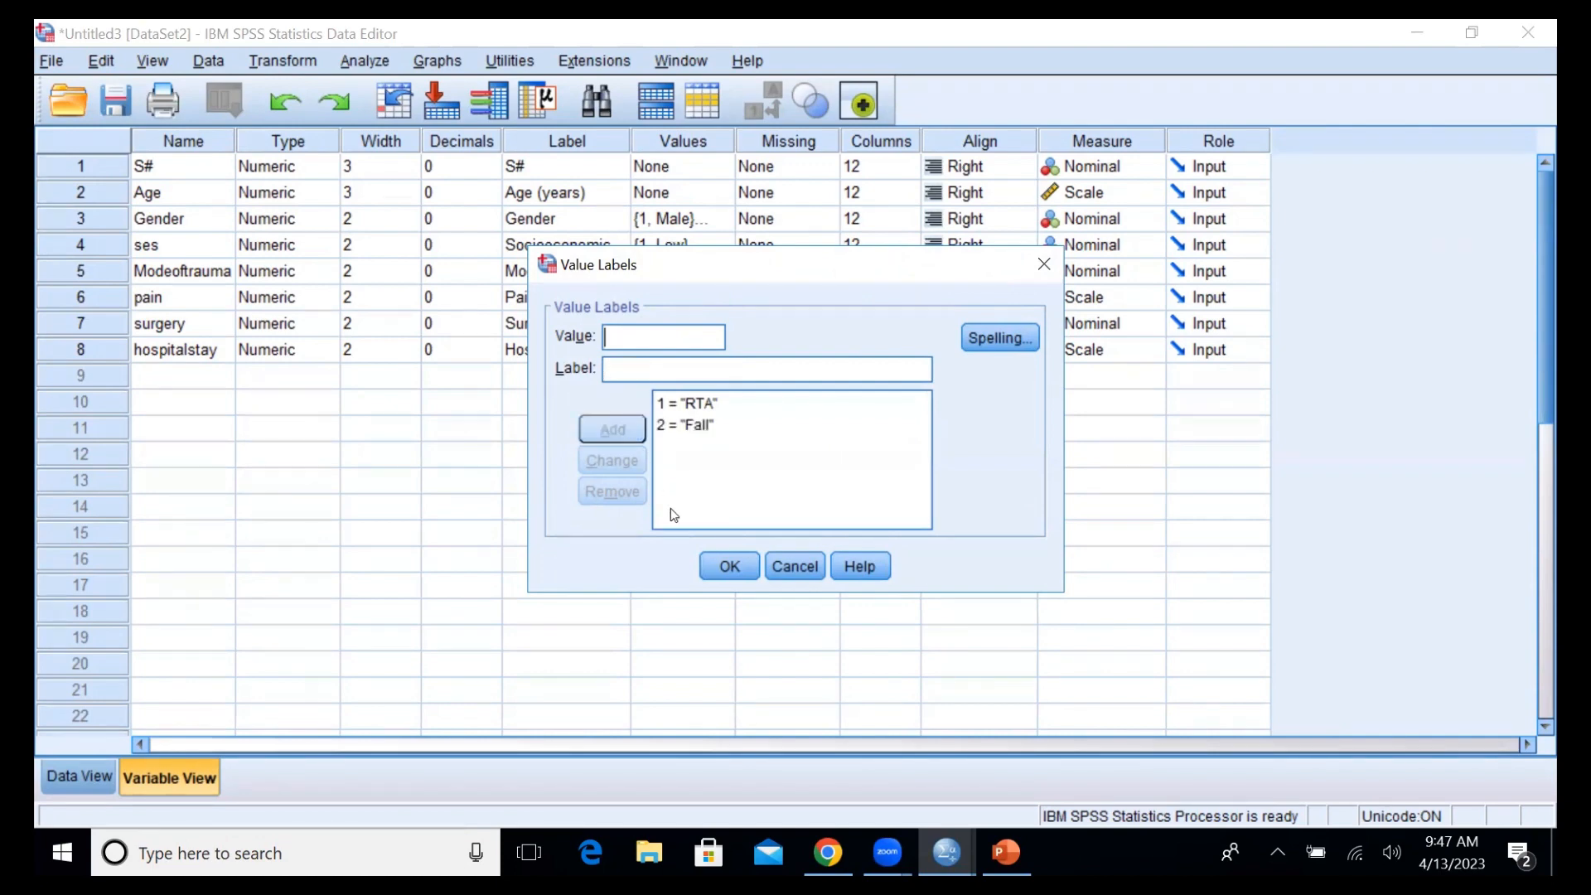
click(723, 568)
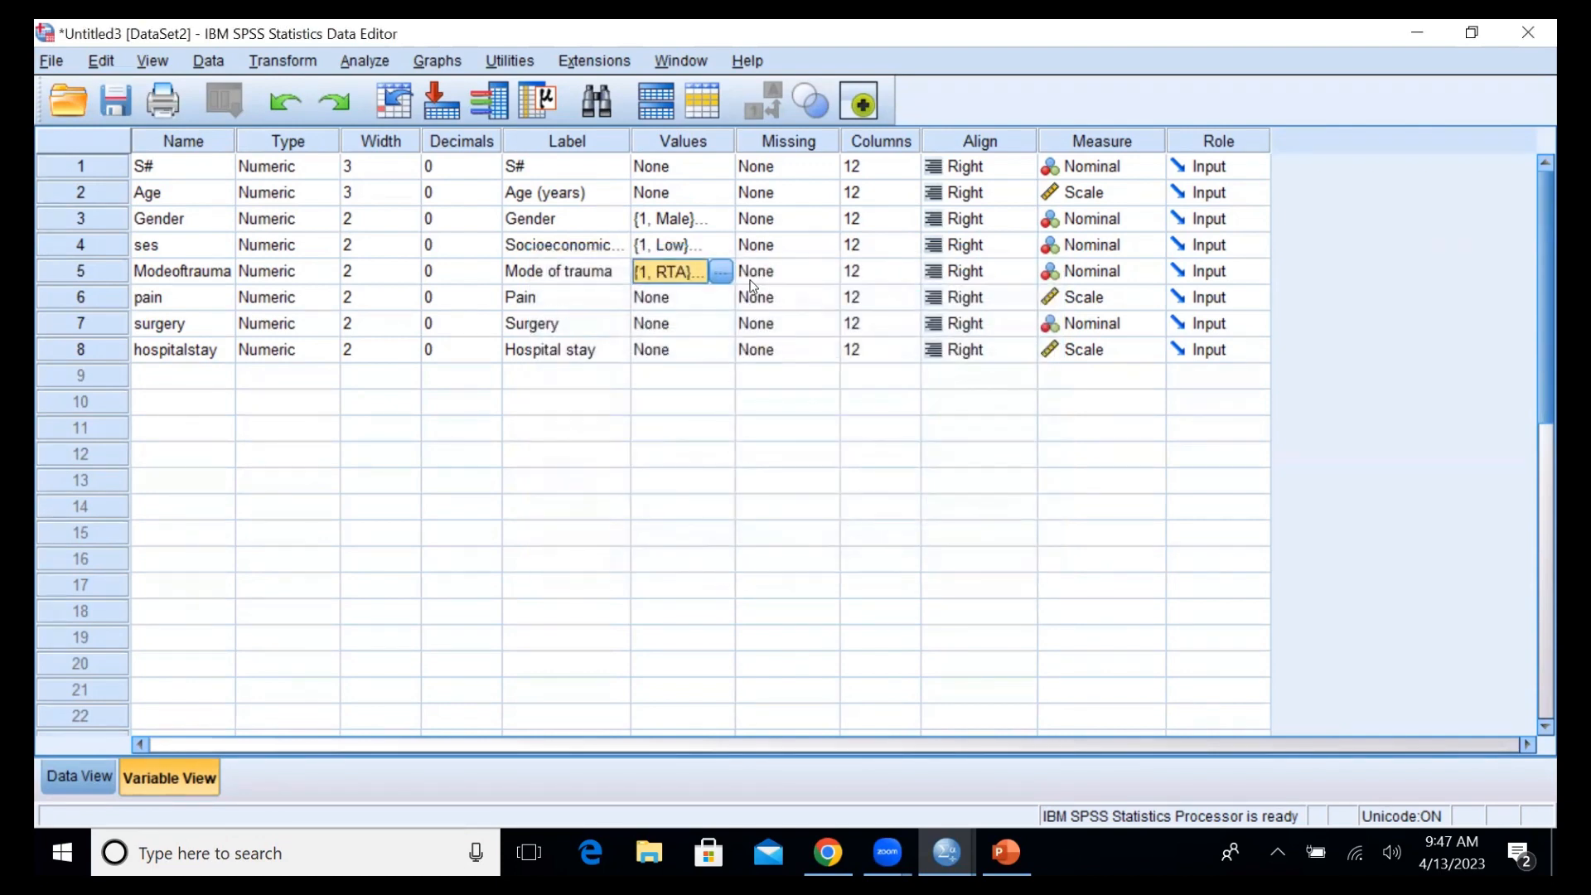
- Define the value labels of the surgery variable as 1 = "Yes" and 0 = "No"
click(720, 324)
click(719, 325)
text(1)
key(Tab)
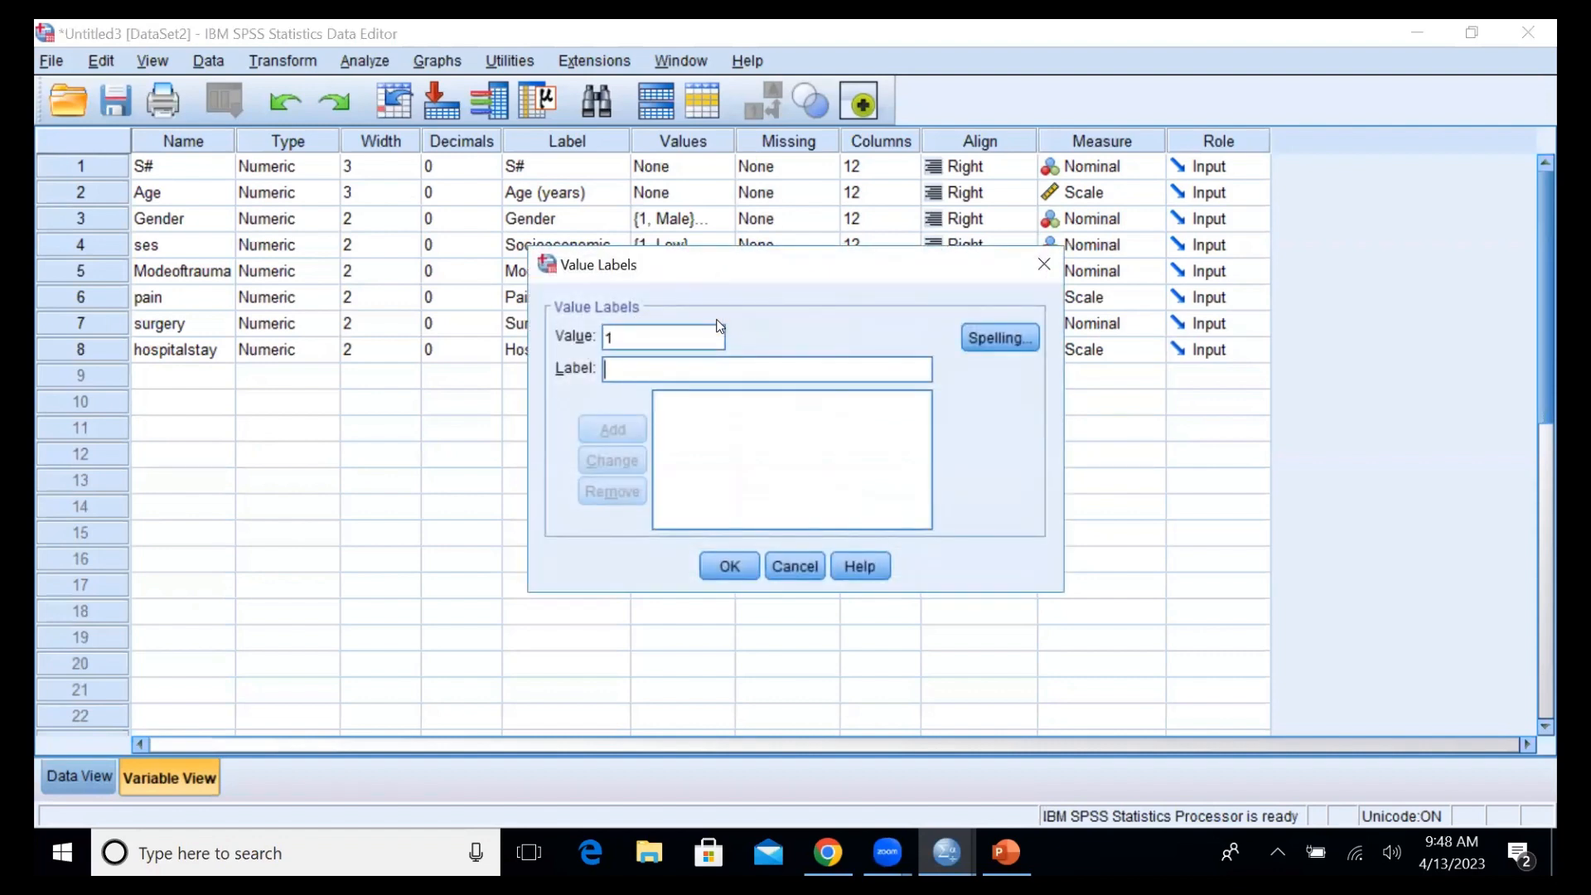
text(Yes)
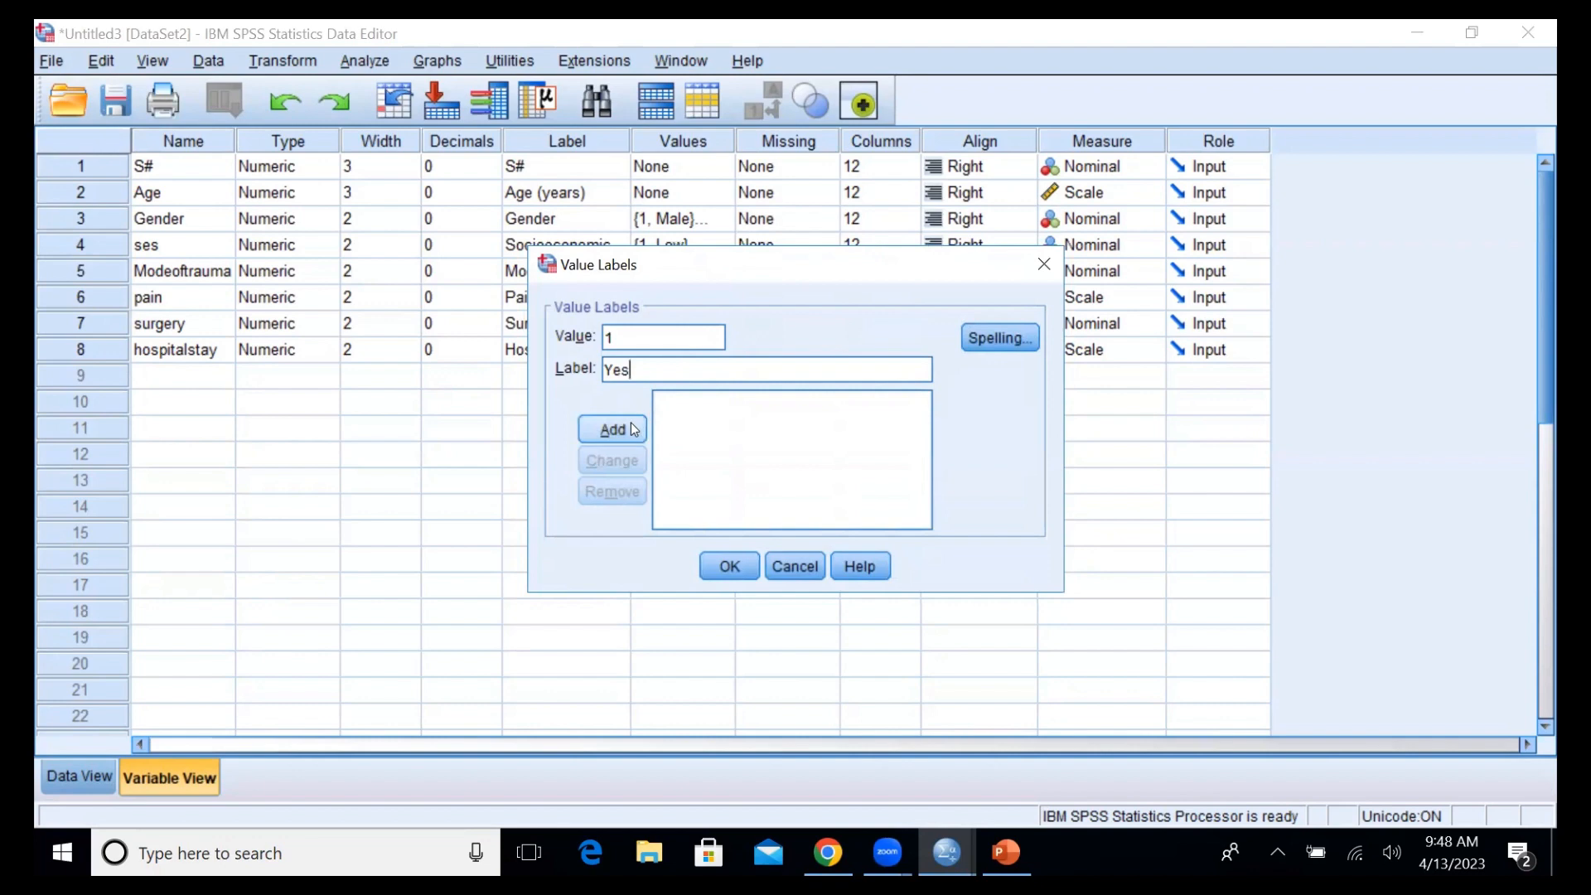
click(634, 429)
text(0)
key(Tab)
text(No)
click(602, 428)
click(728, 567)
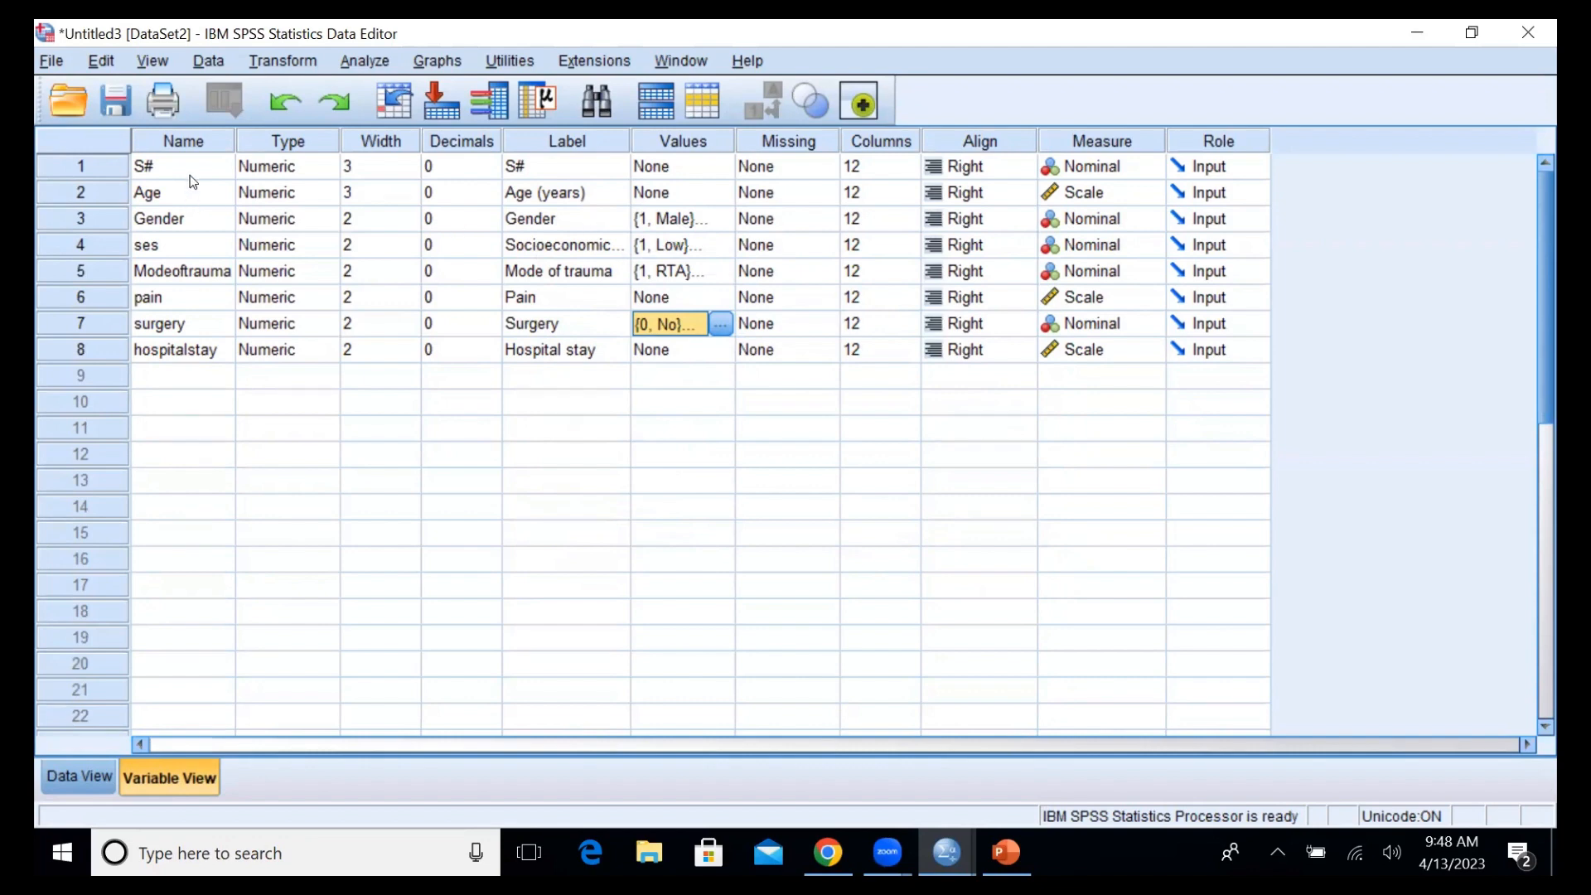
- Set the measurement level of the S# variable to Scale
click(1149, 169)
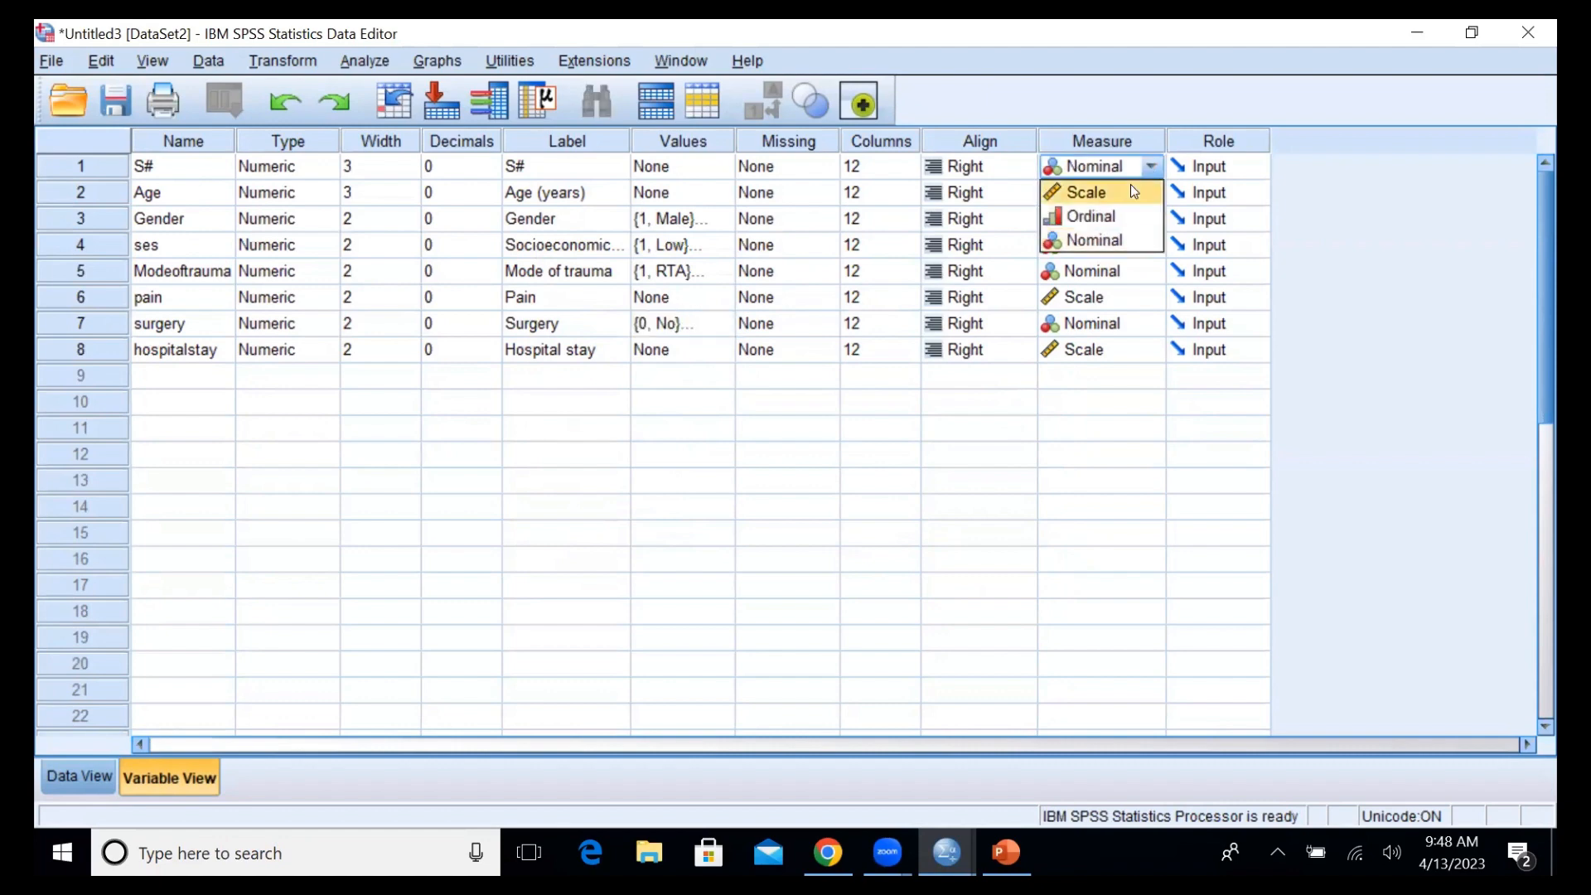
click(1133, 192)
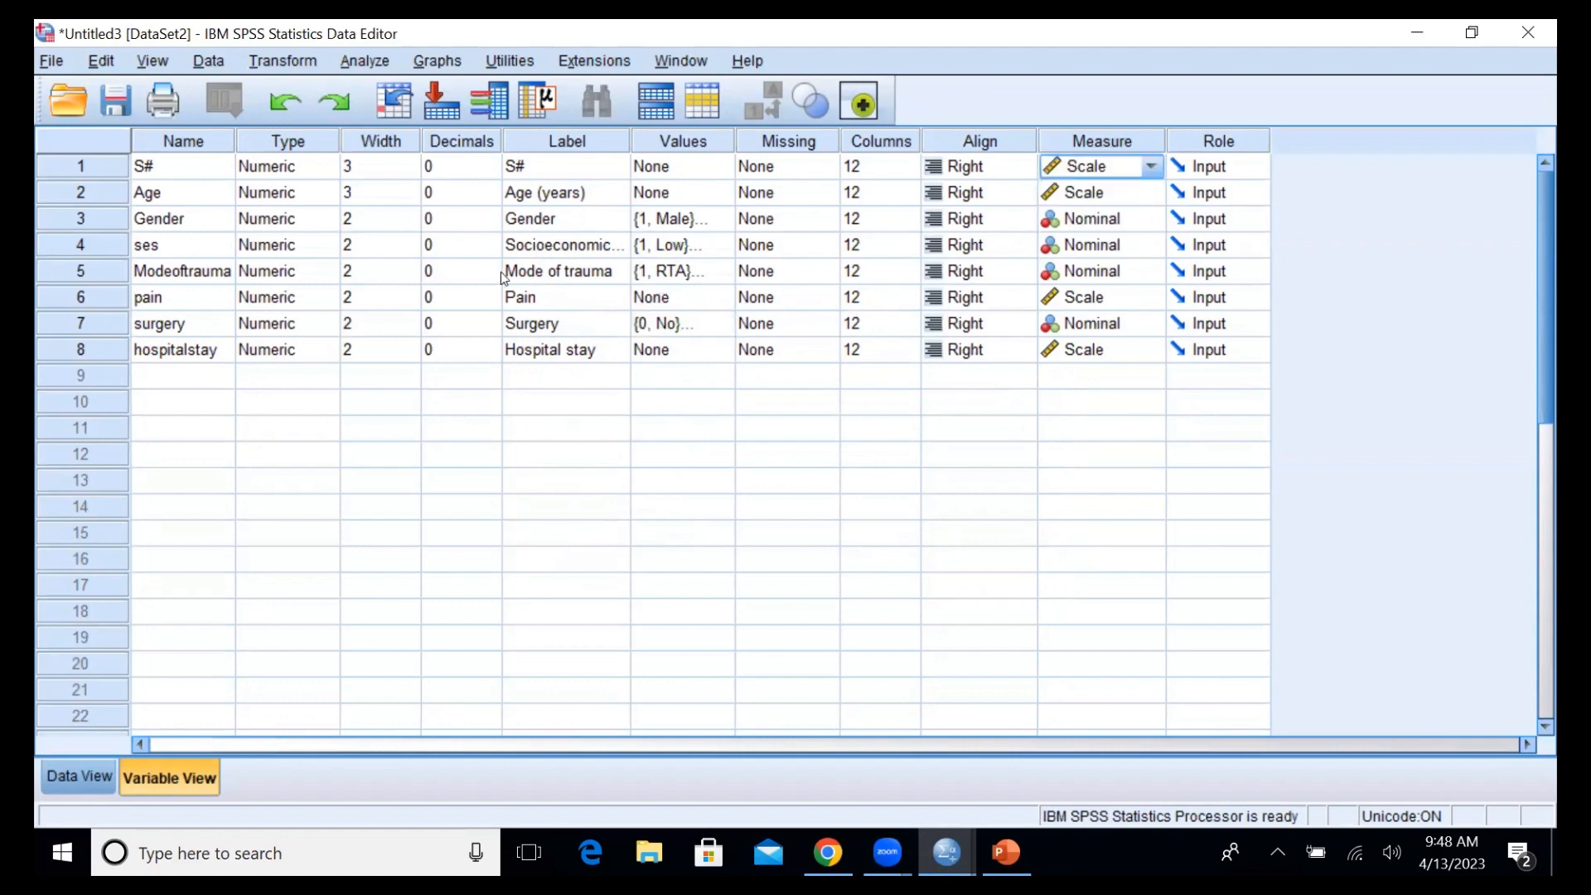
click(569, 247)
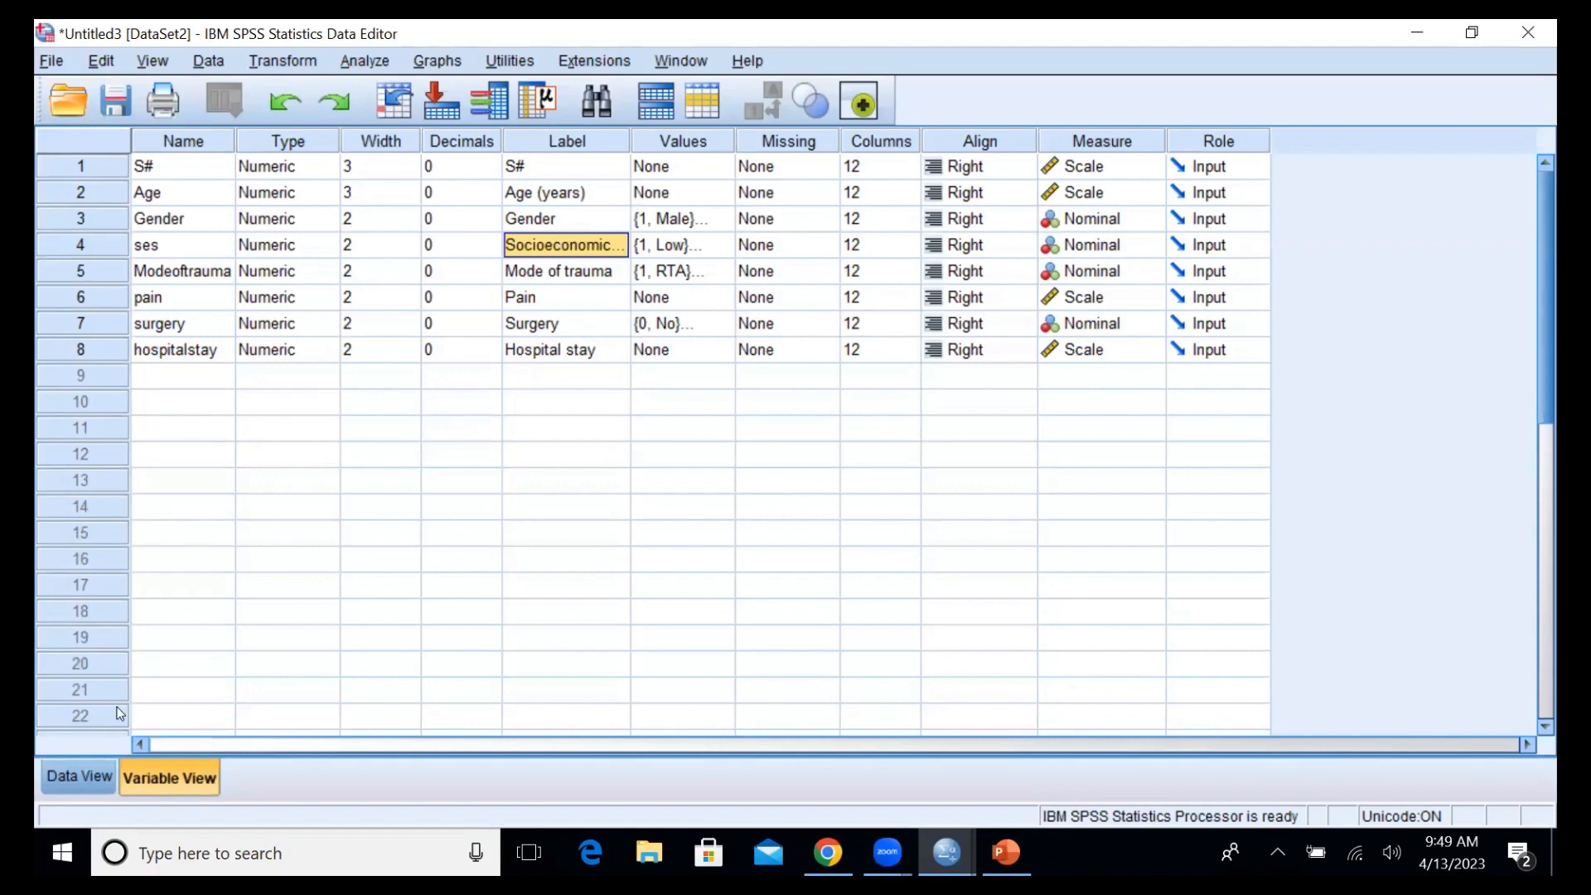
- Display the case data with value labels instead of the numeric codes
click(83, 774)
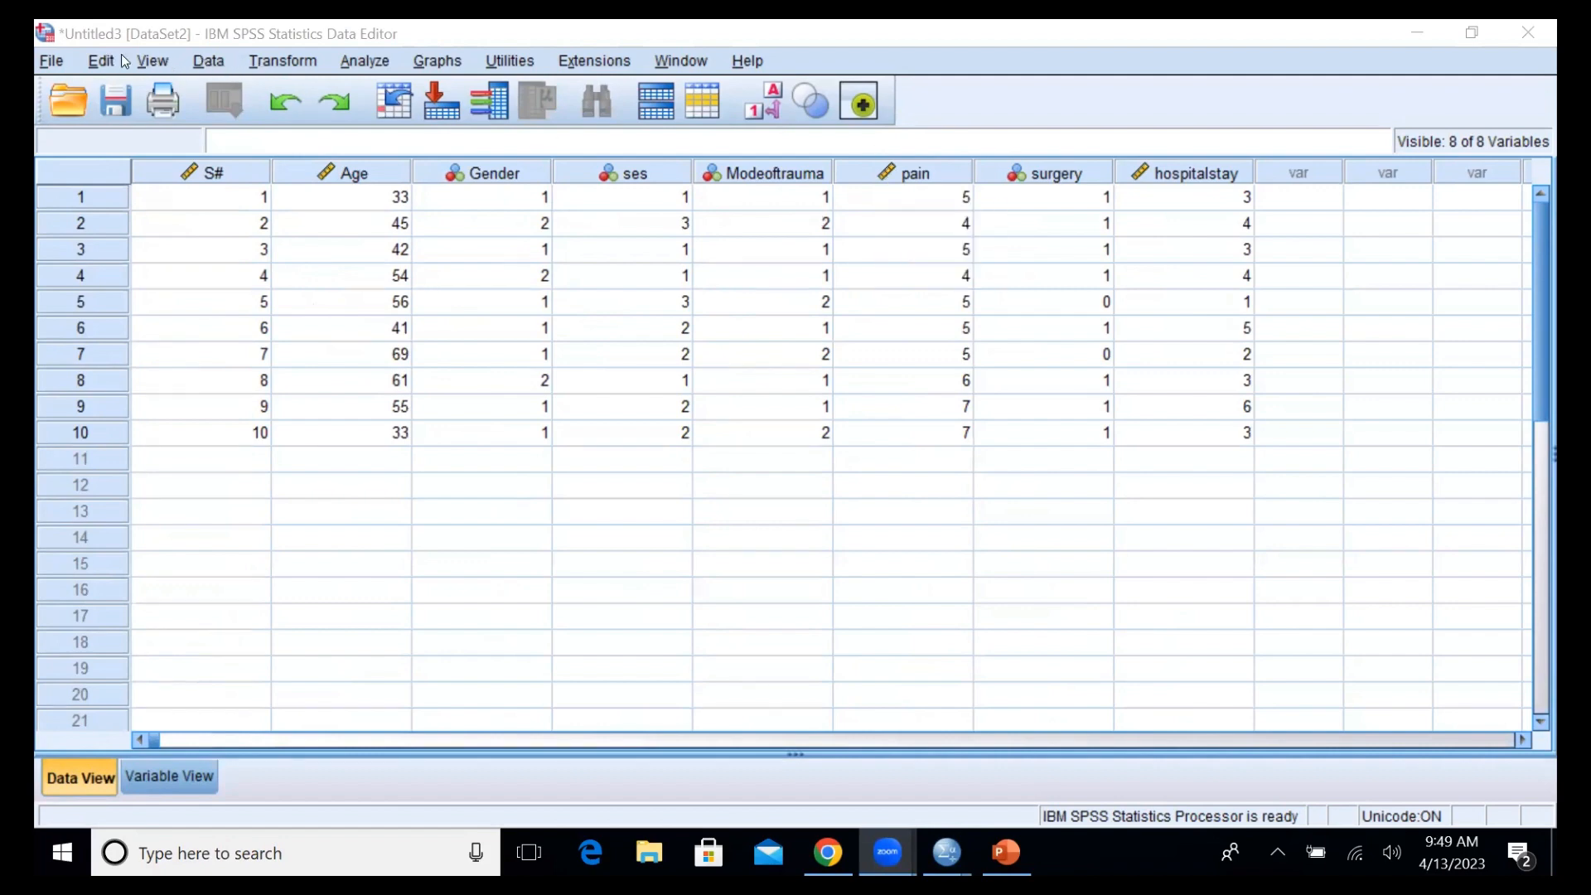
click(147, 58)
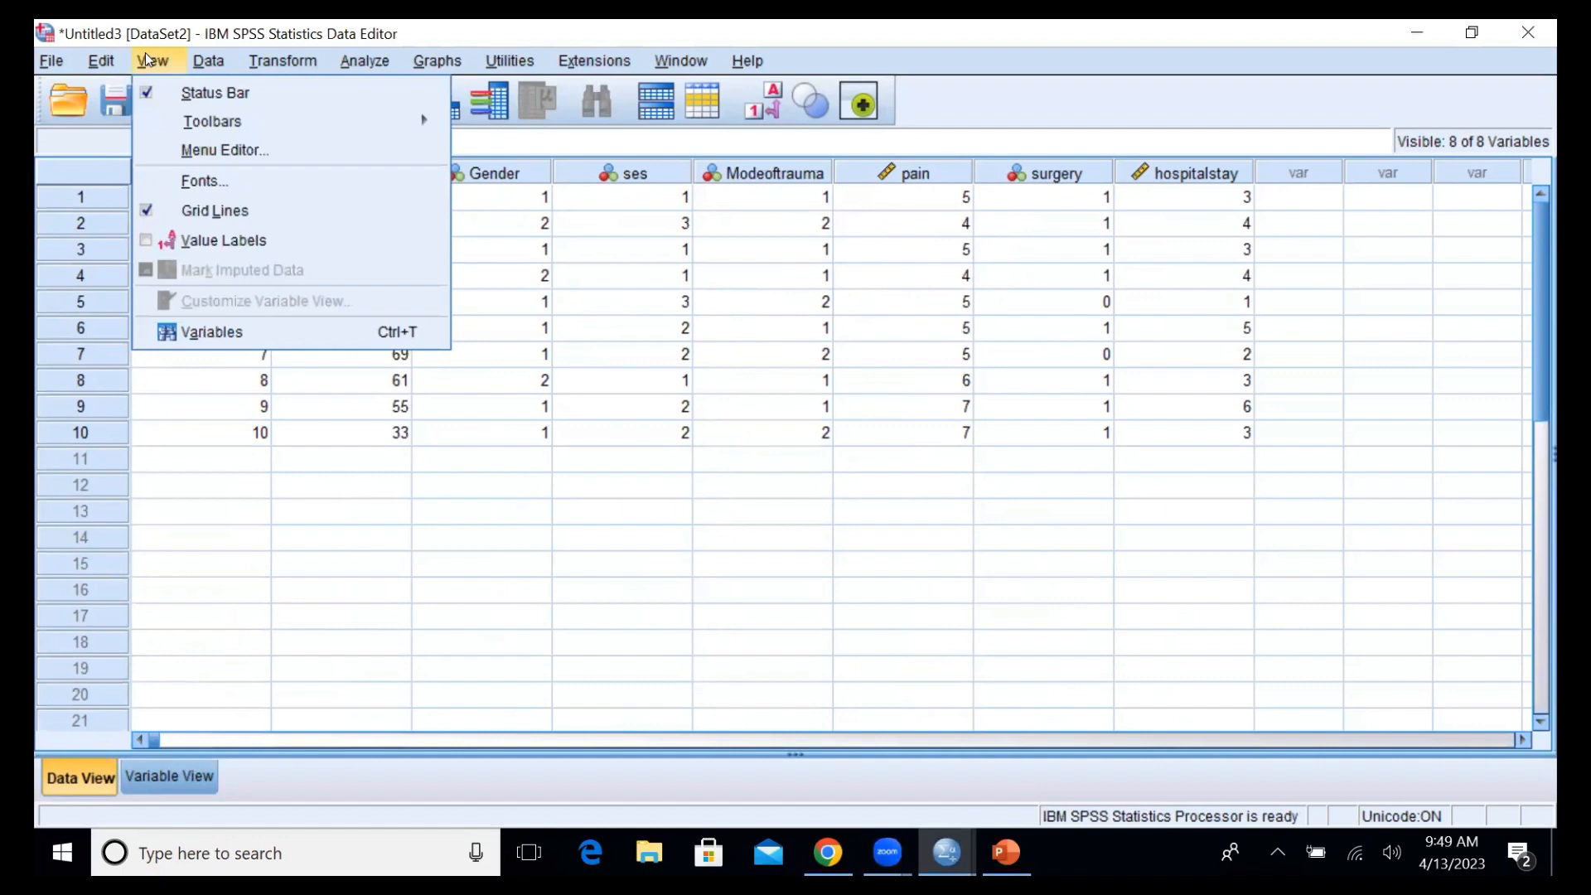
click(181, 240)
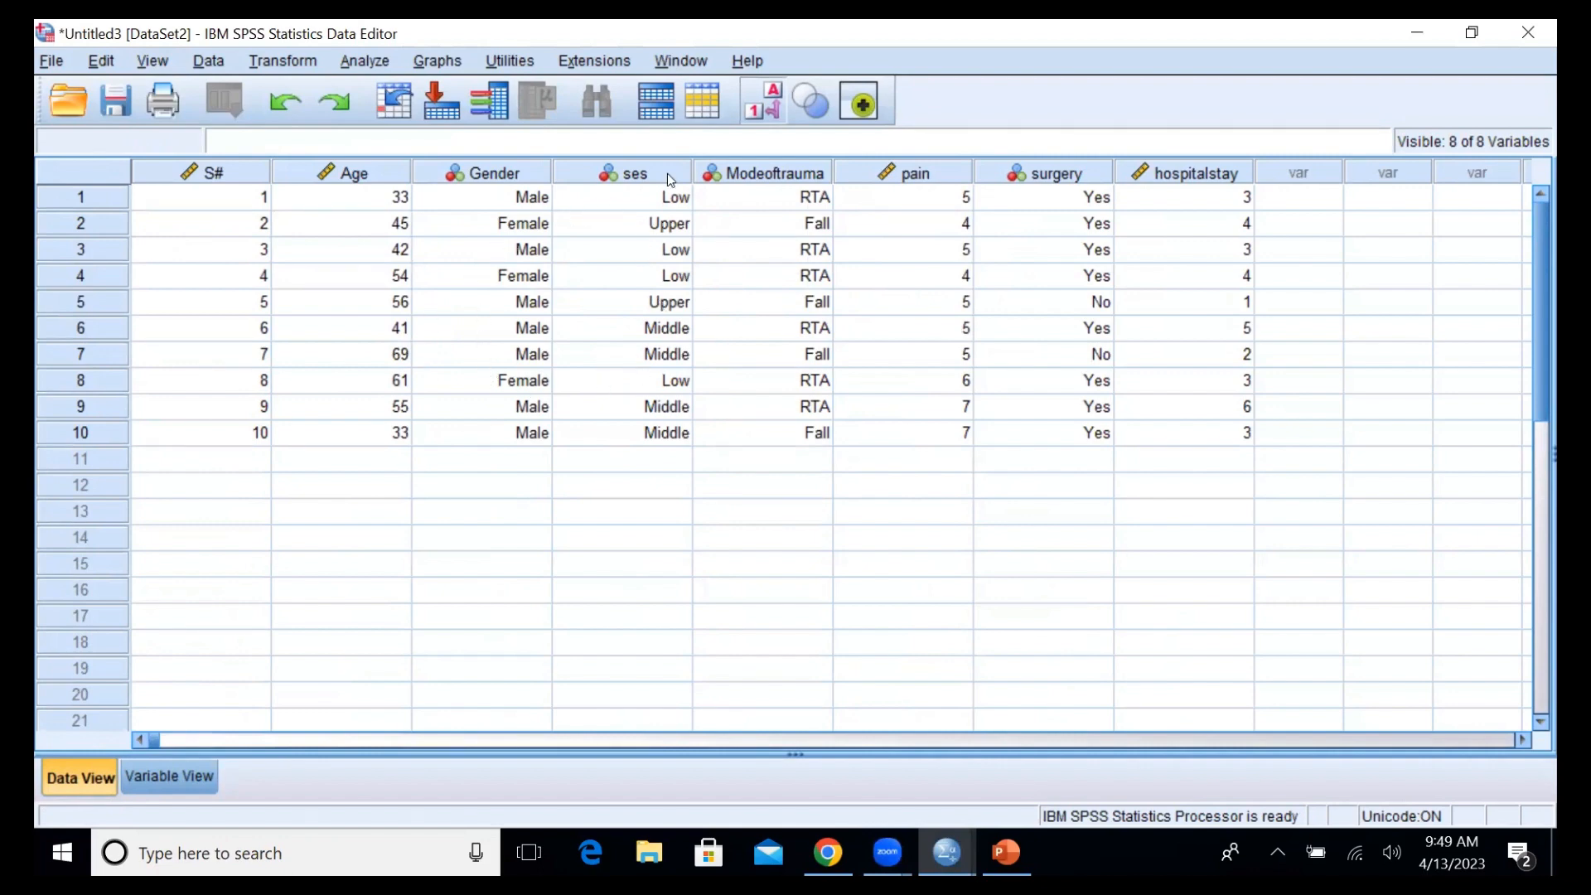
- Switch the case data between numeric codes and value labels twice to compare both displays
click(771, 101)
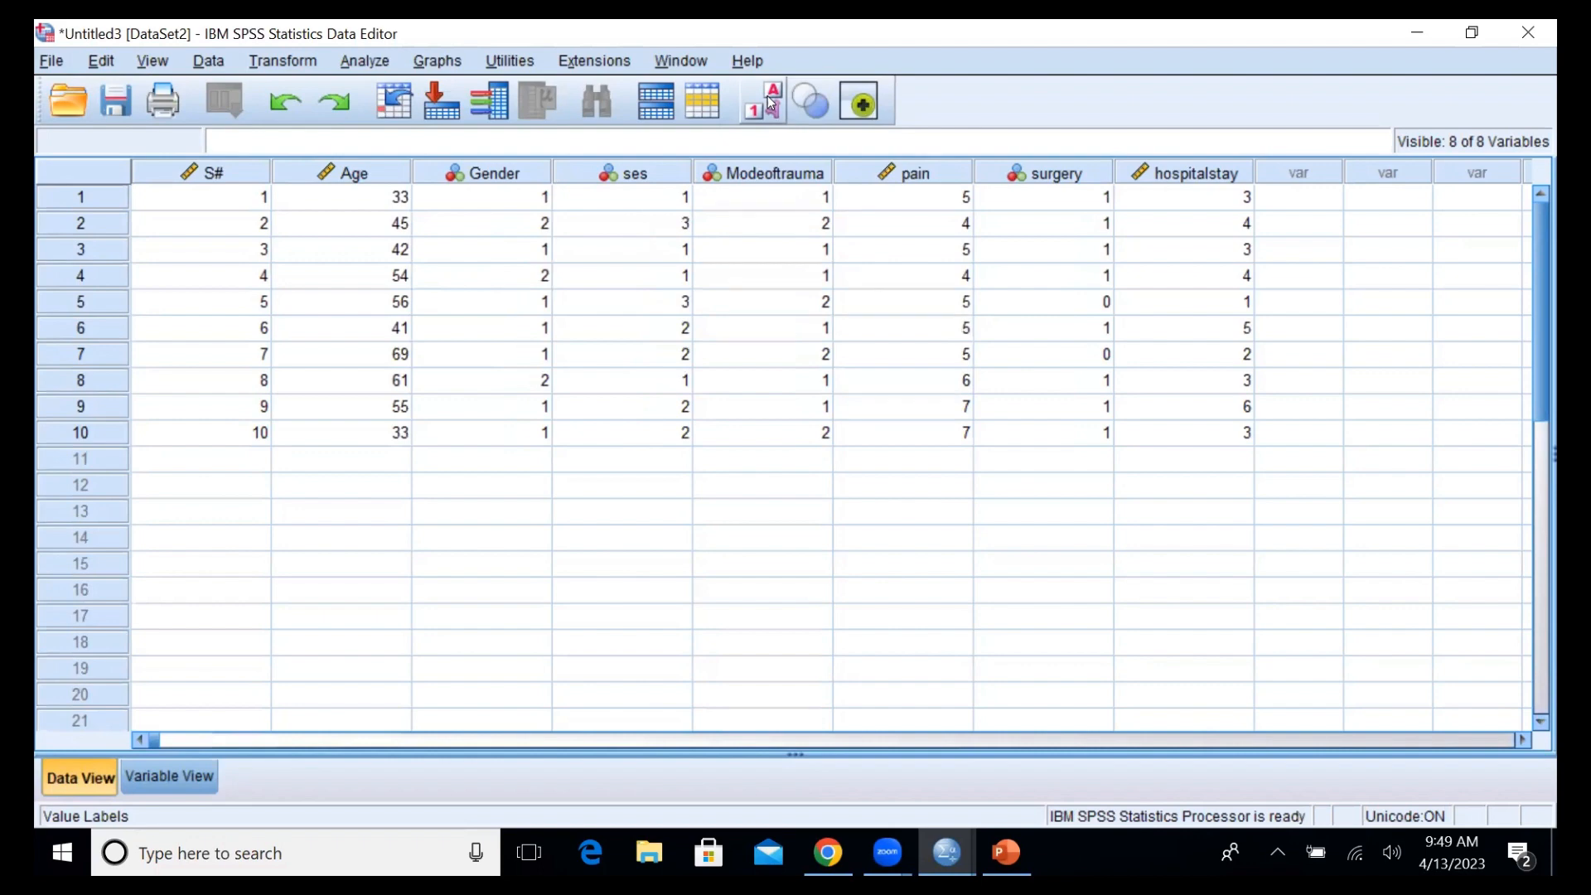
click(770, 103)
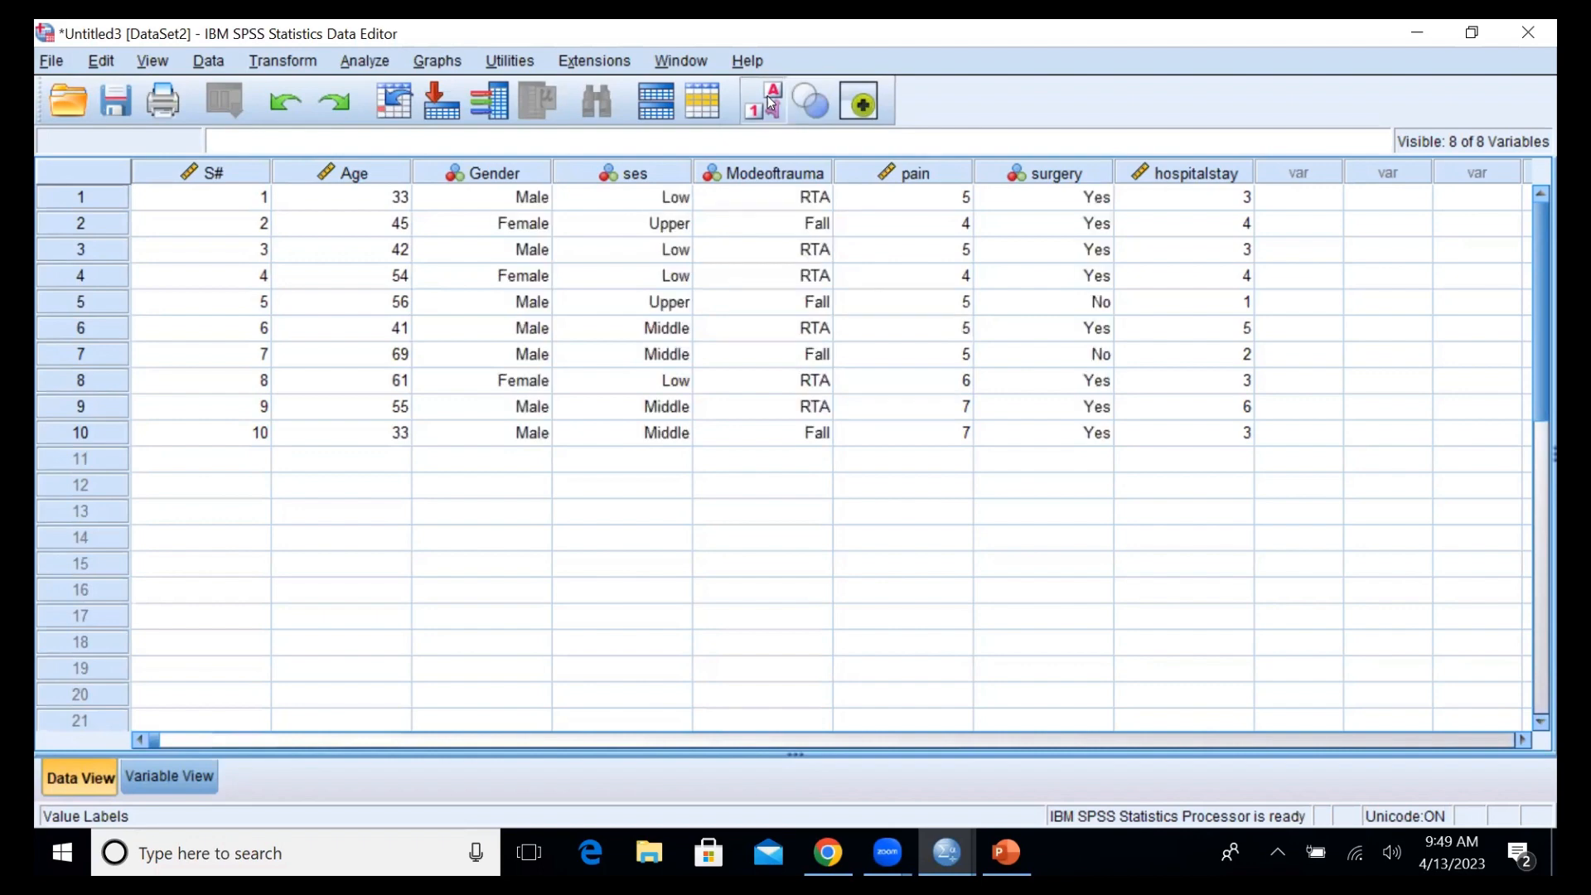
click(771, 103)
click(771, 103)
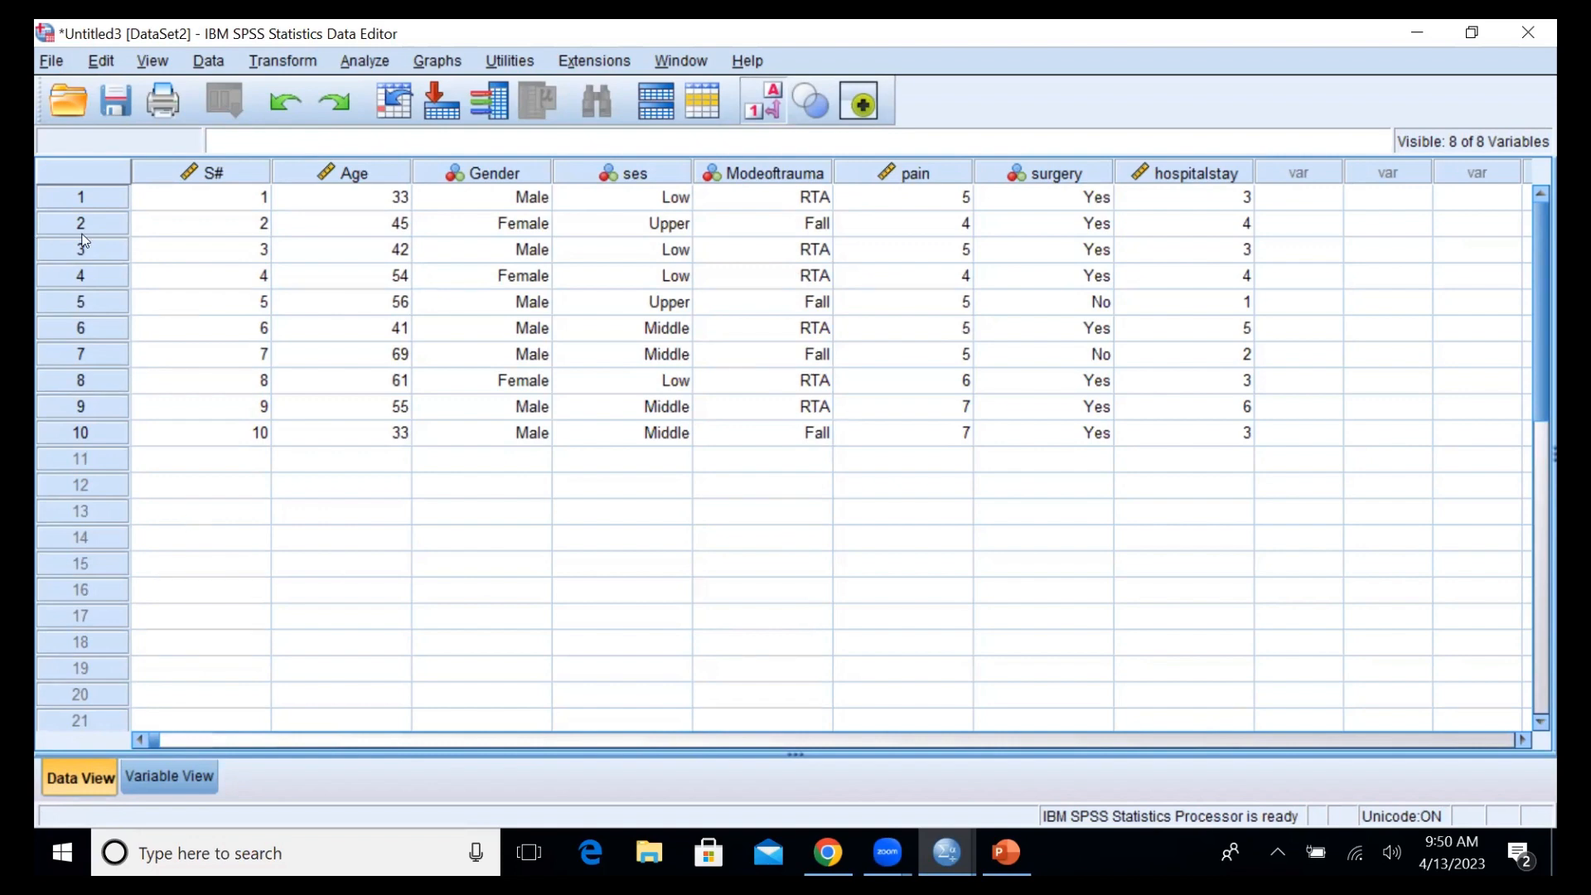
- Clear all ten cases from the dataset while keeping the variable definitions
drag(90, 201, 112, 436)
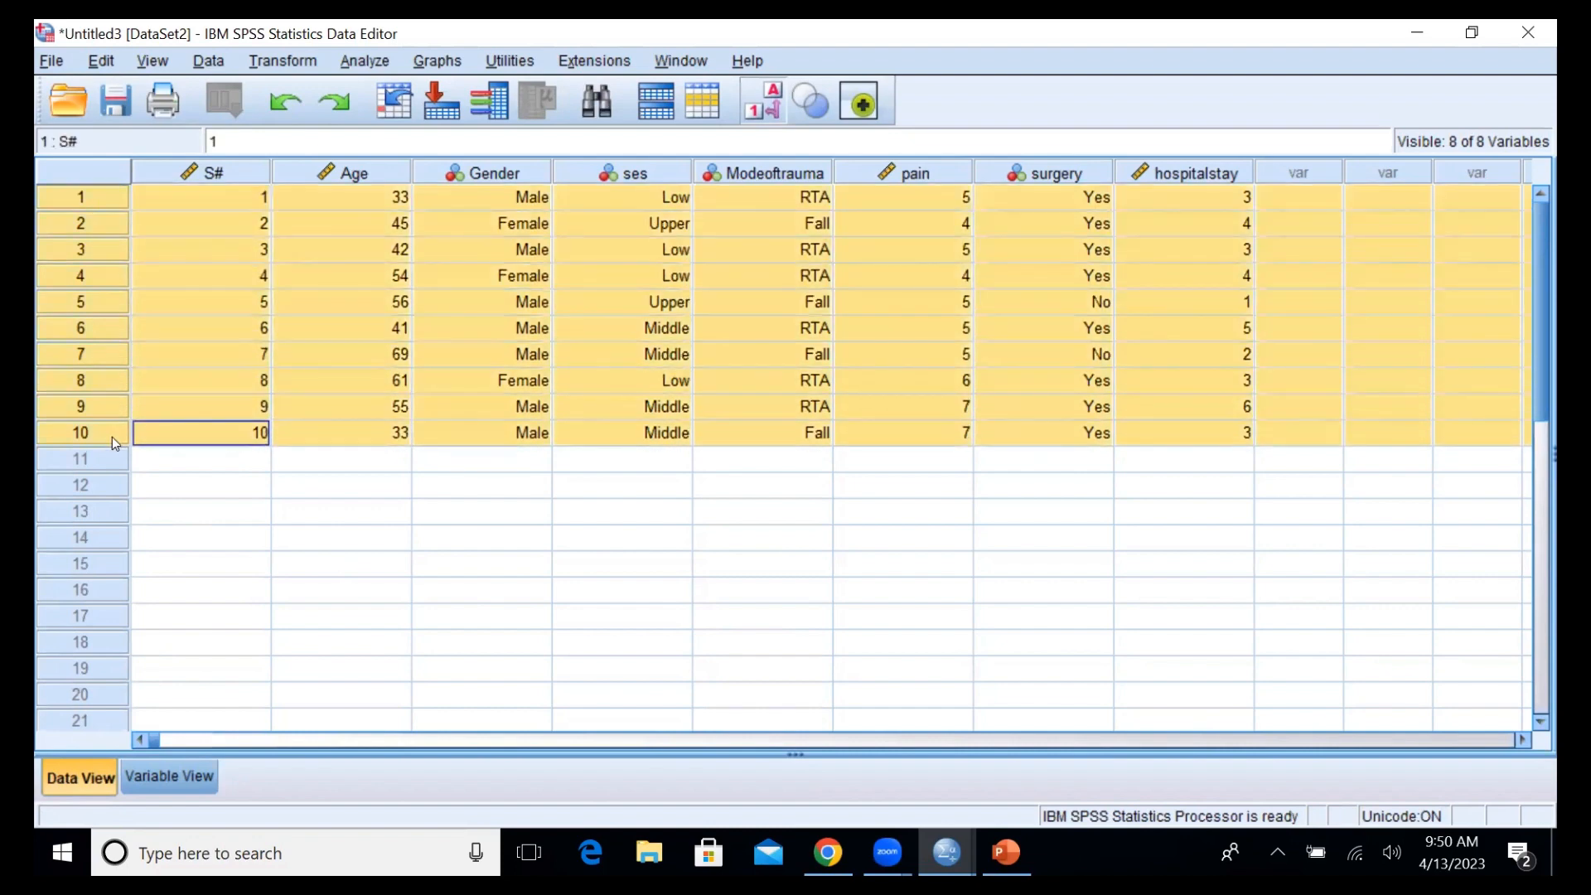
right_click(112, 436)
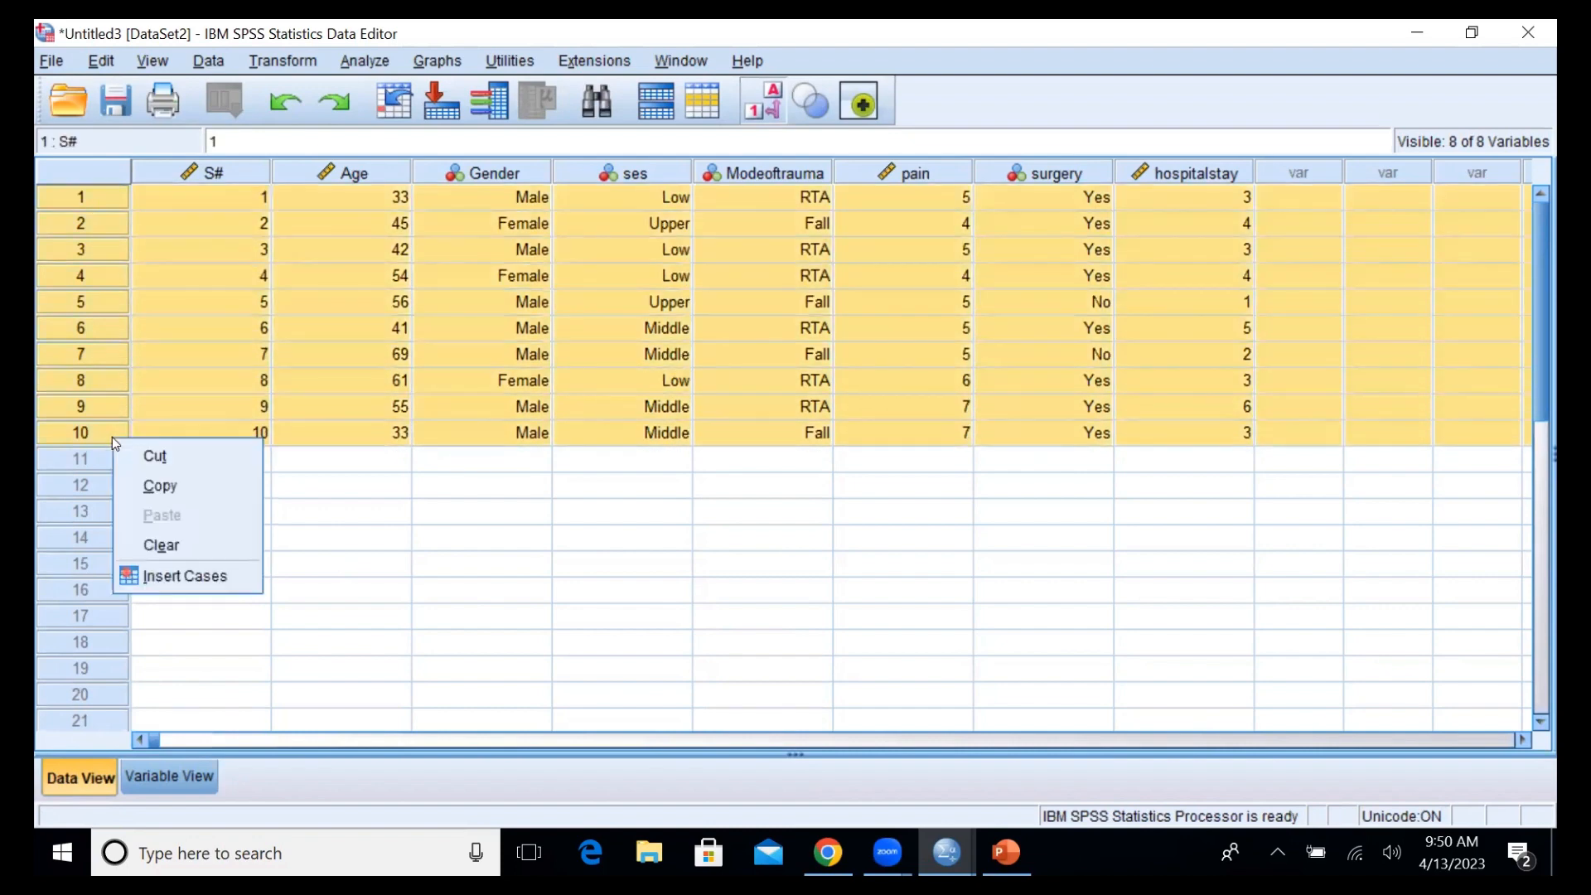
click(162, 539)
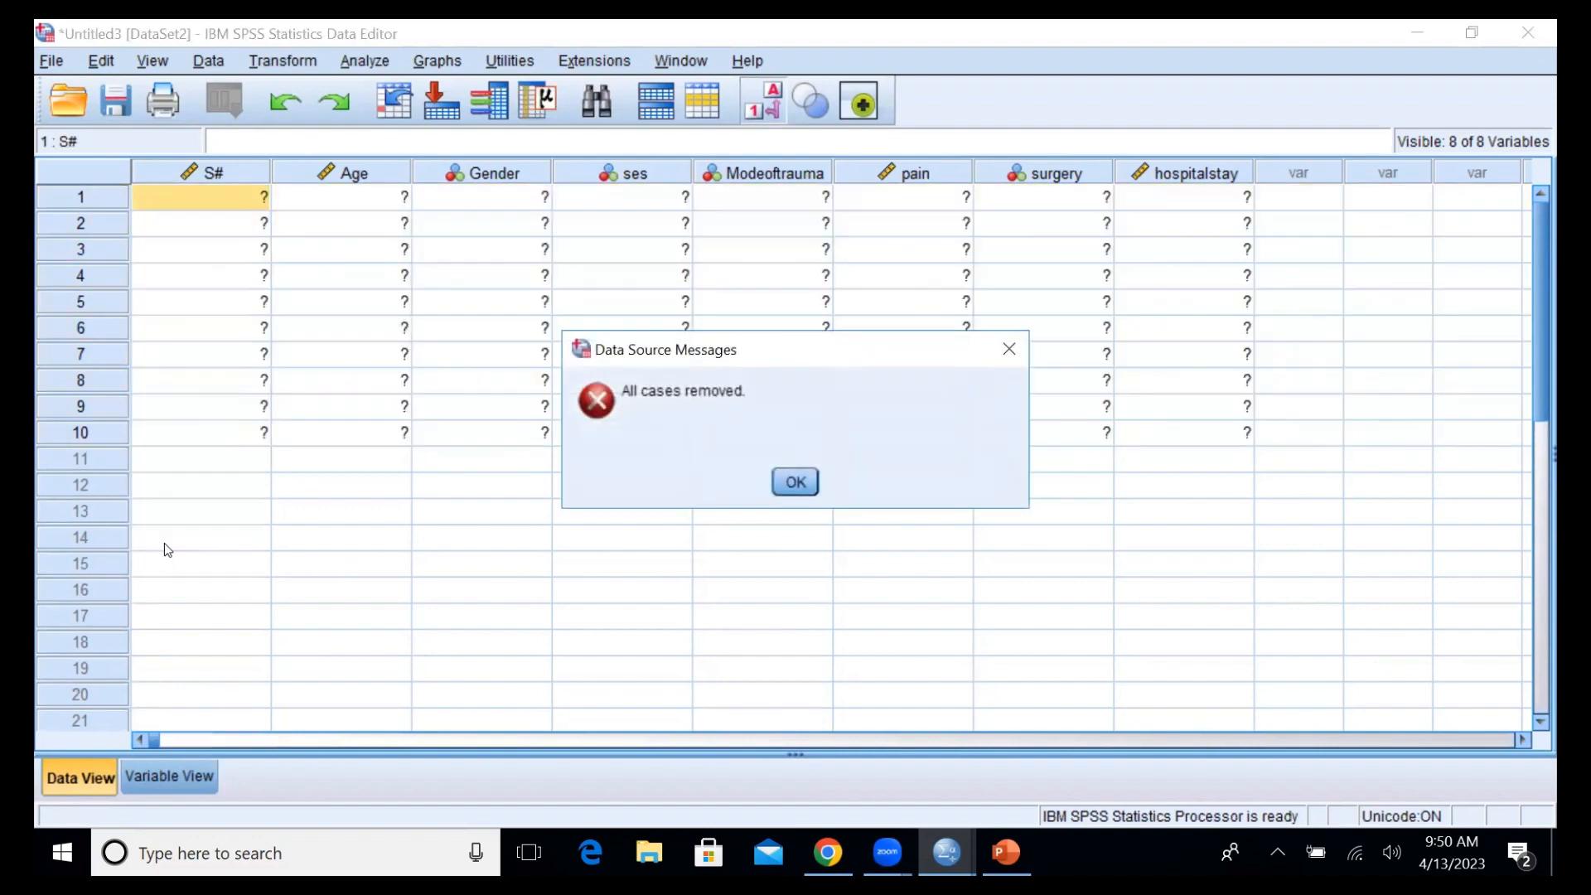
- Dismiss the data source message and review the variable definitions before returning to the case data
click(798, 483)
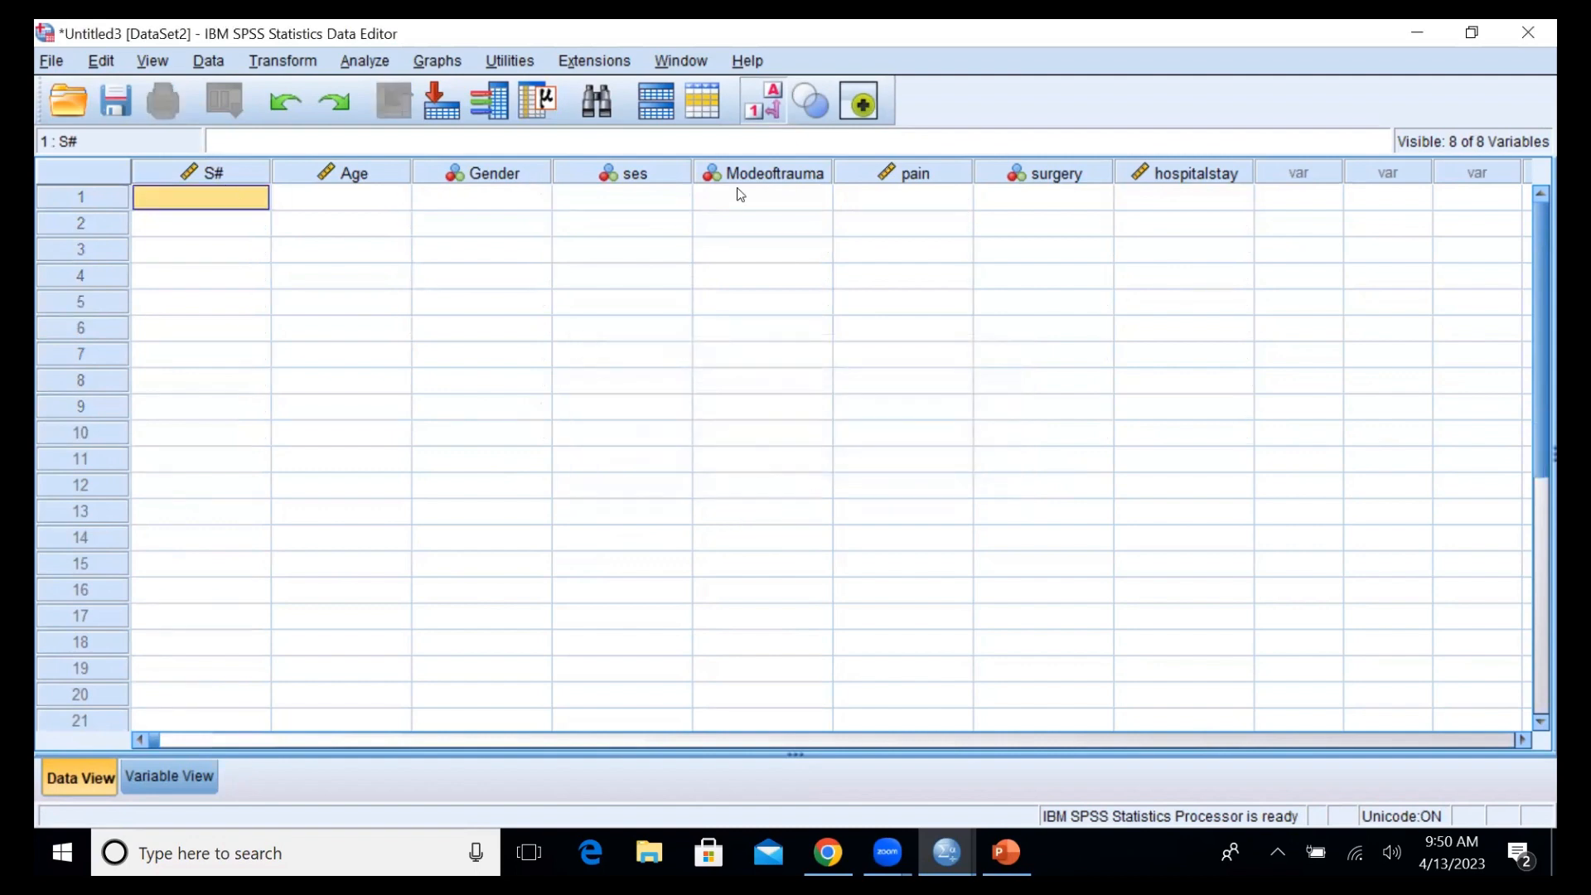
click(197, 769)
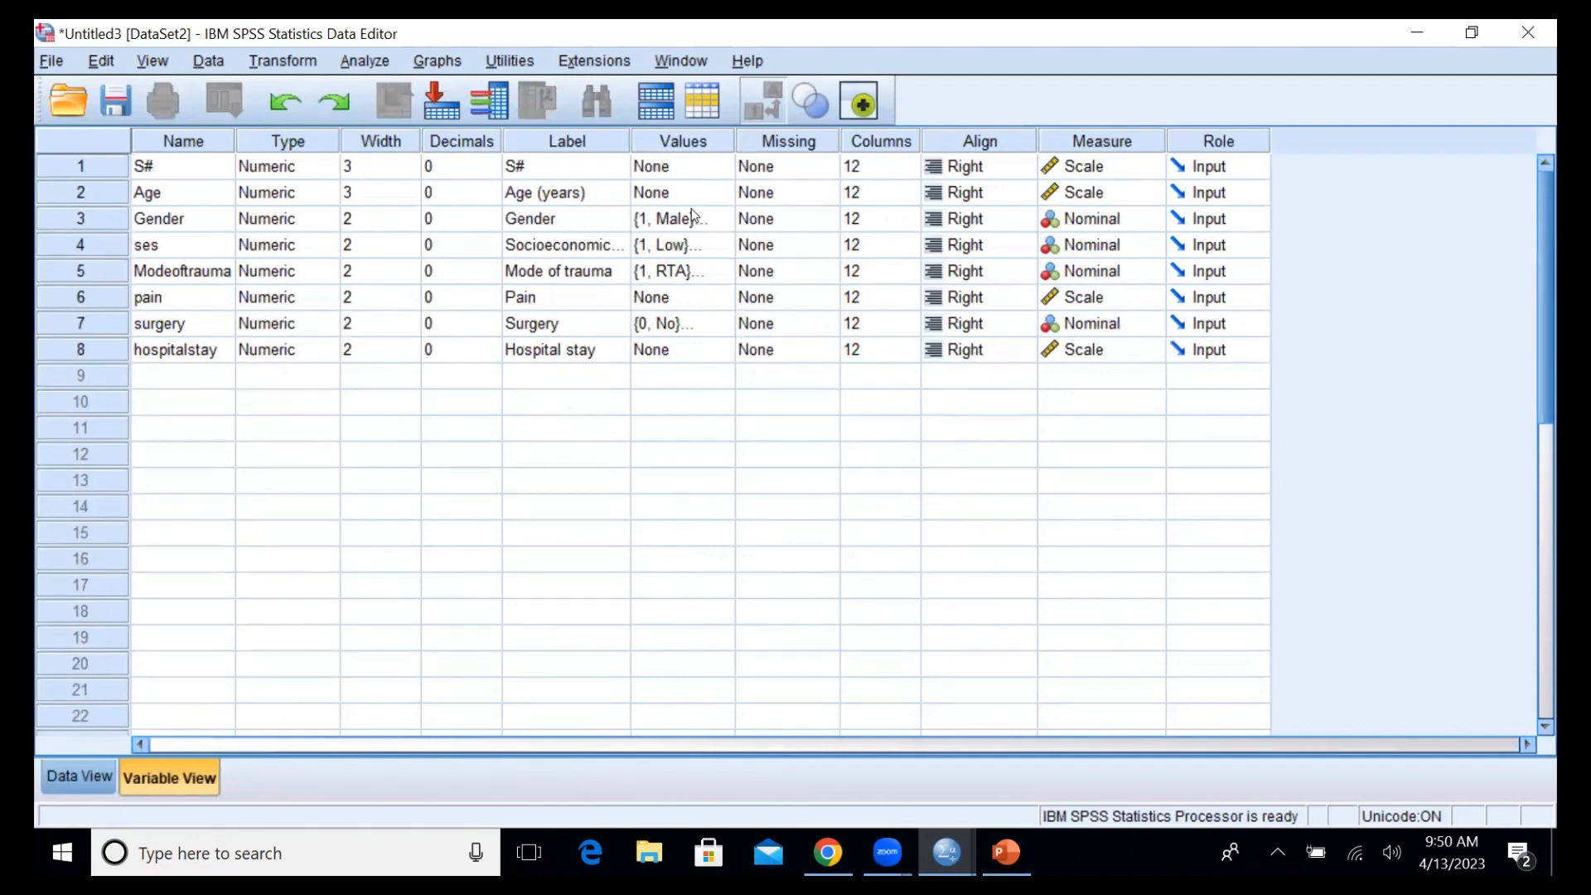
click(71, 778)
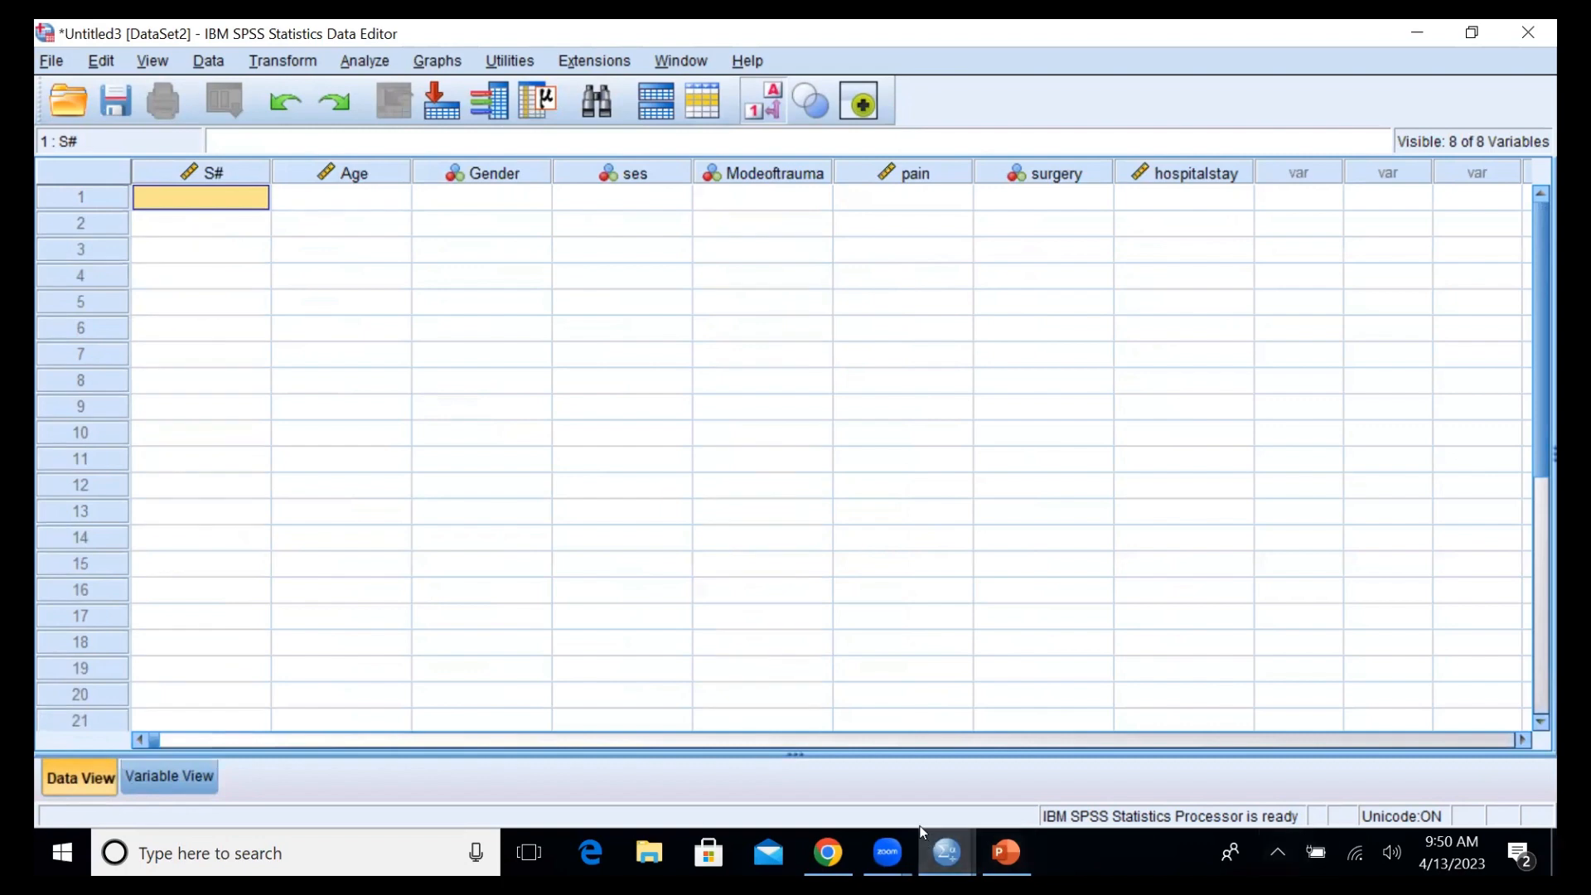
- Switch to Excel, open the recent workbook "data to export" from the Desktop, and close the notices that cover it
click(286, 853)
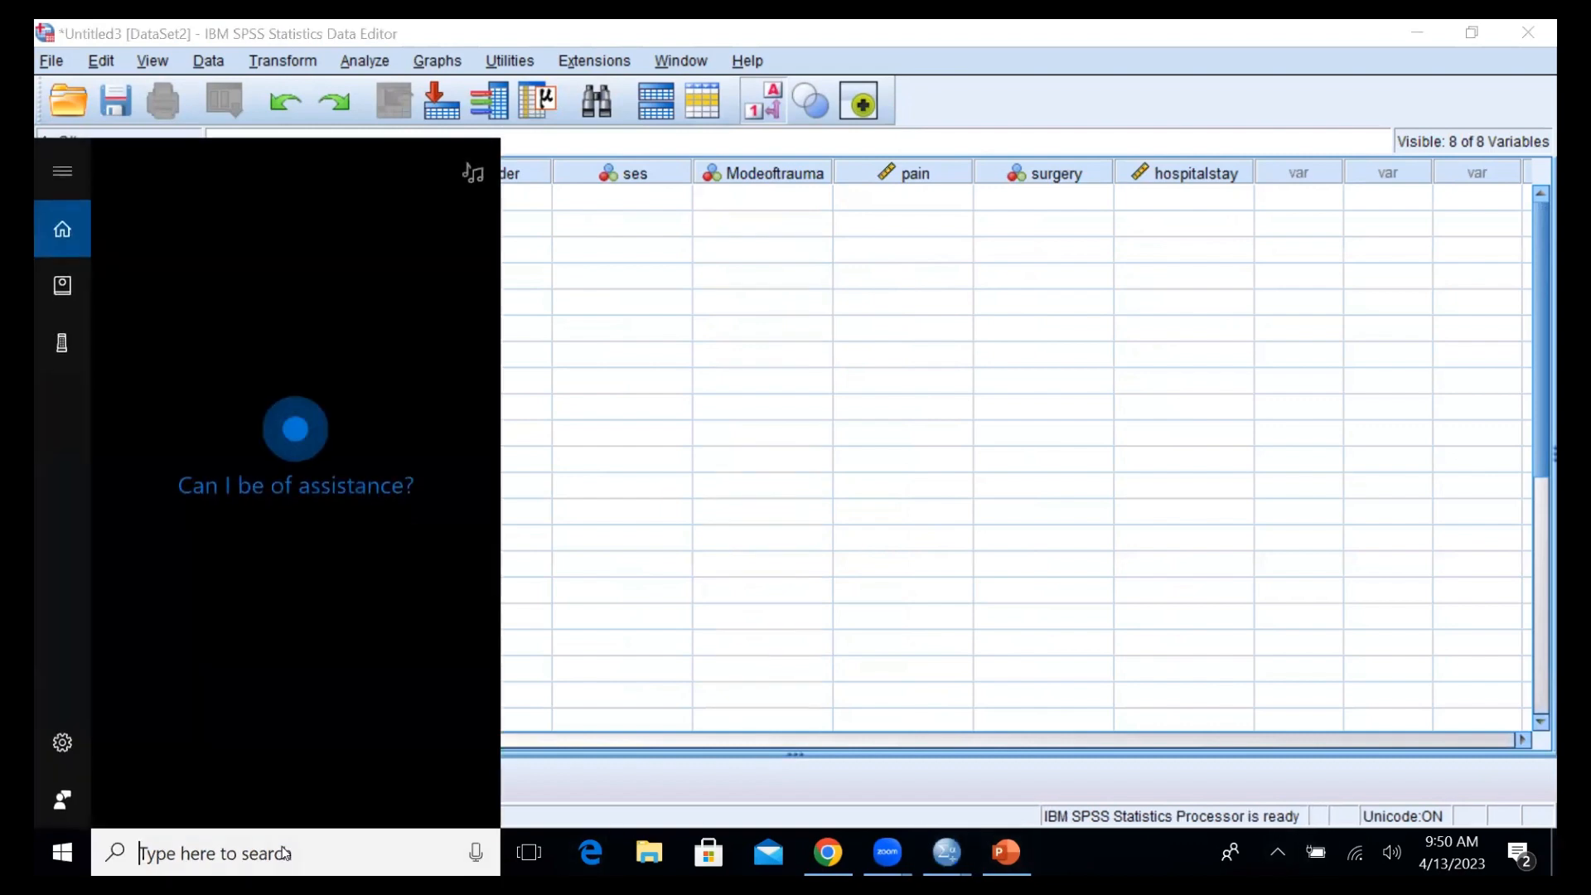
text(exce)
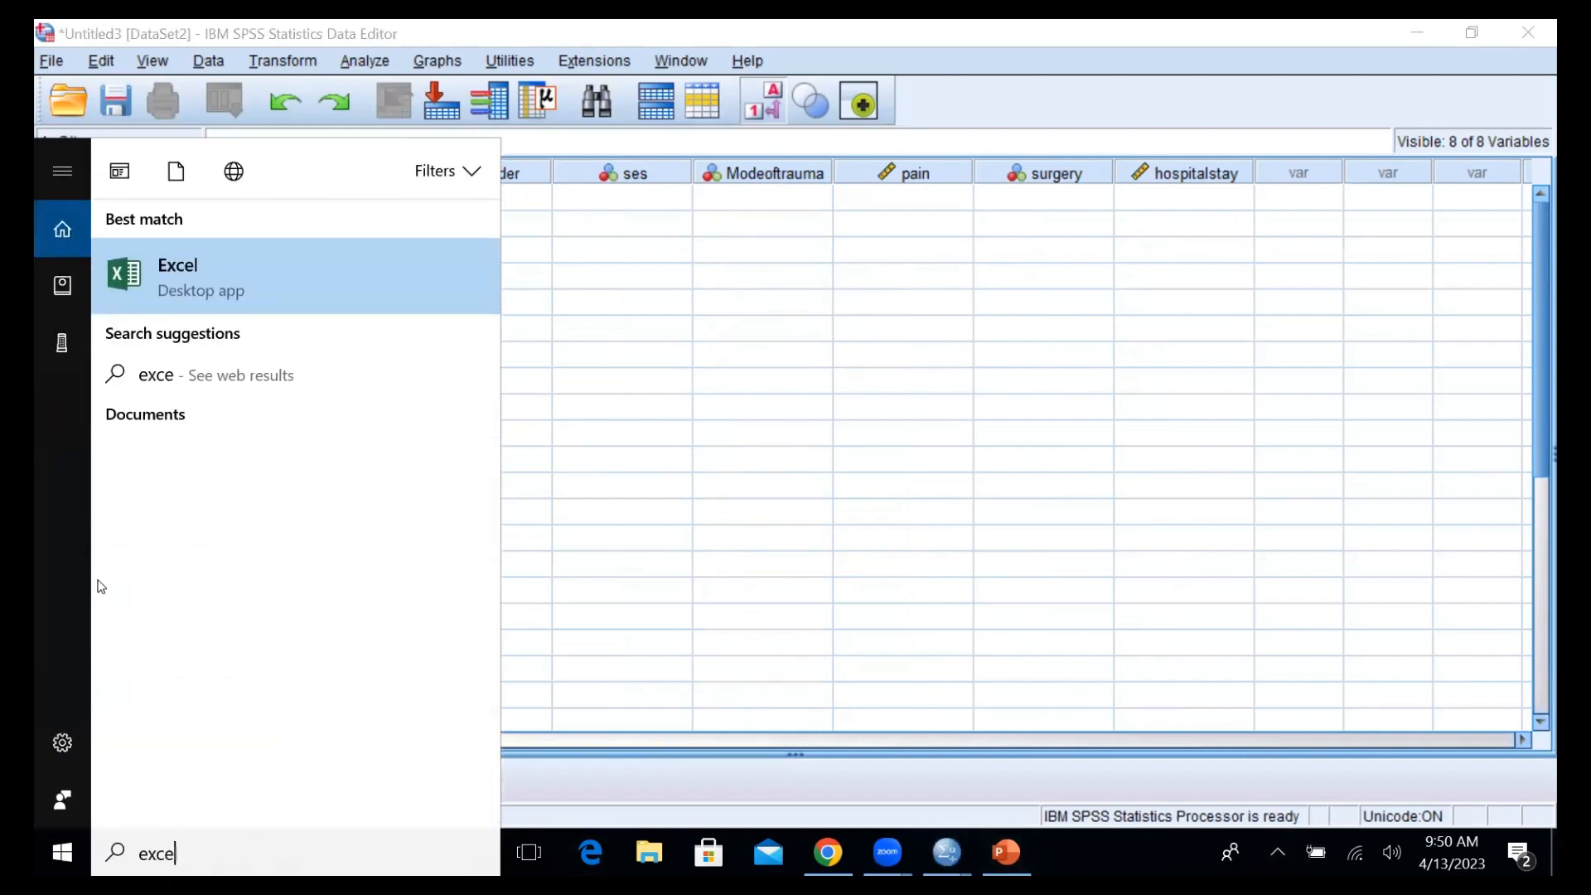
click(197, 271)
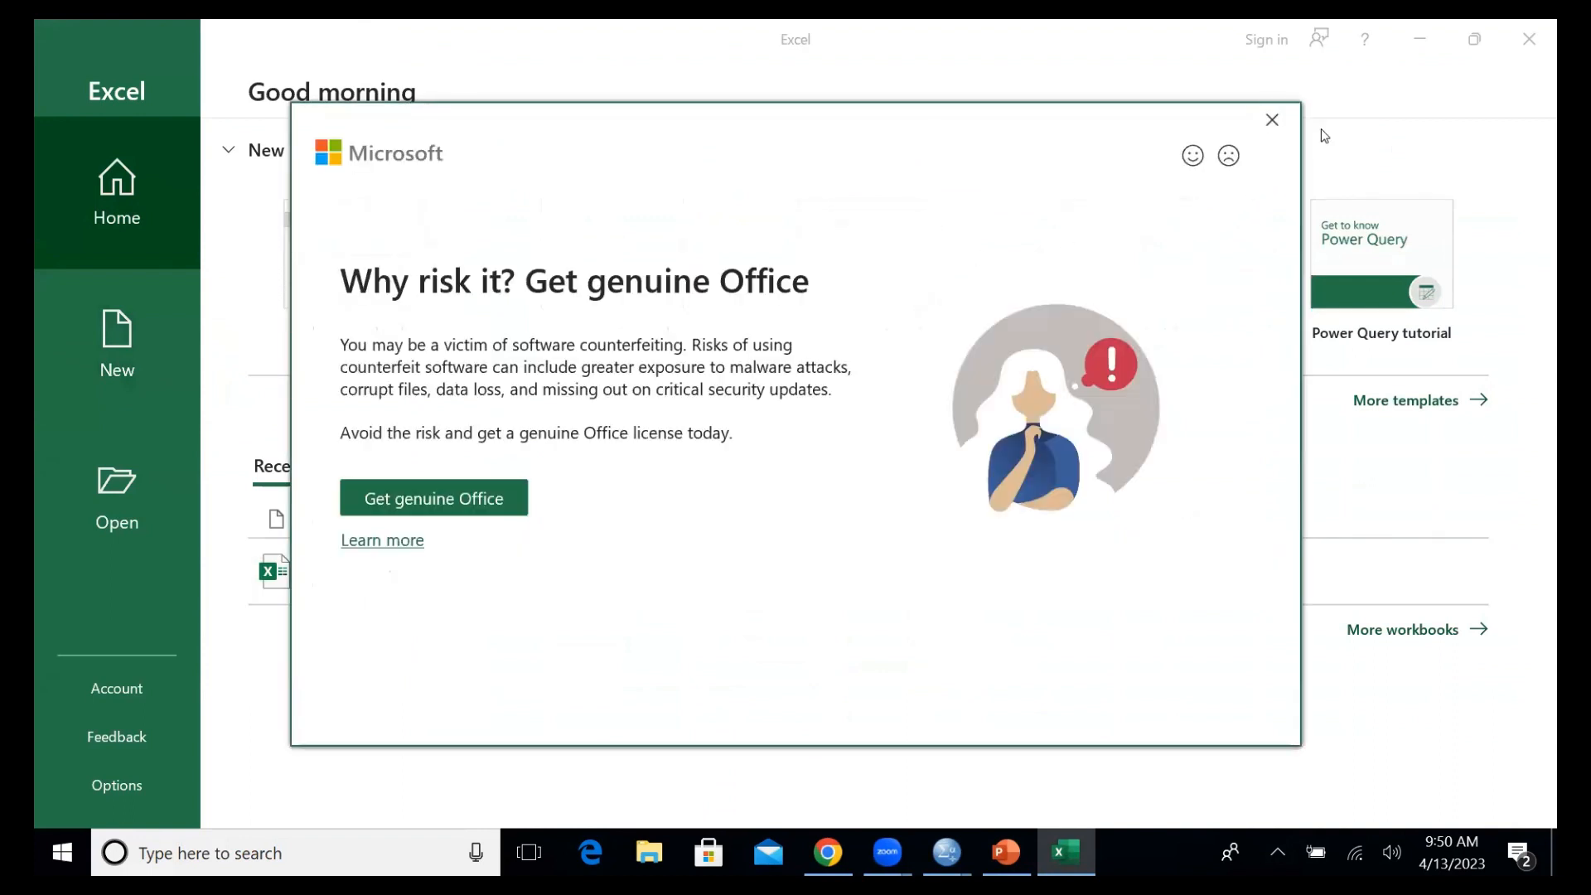
click(1265, 121)
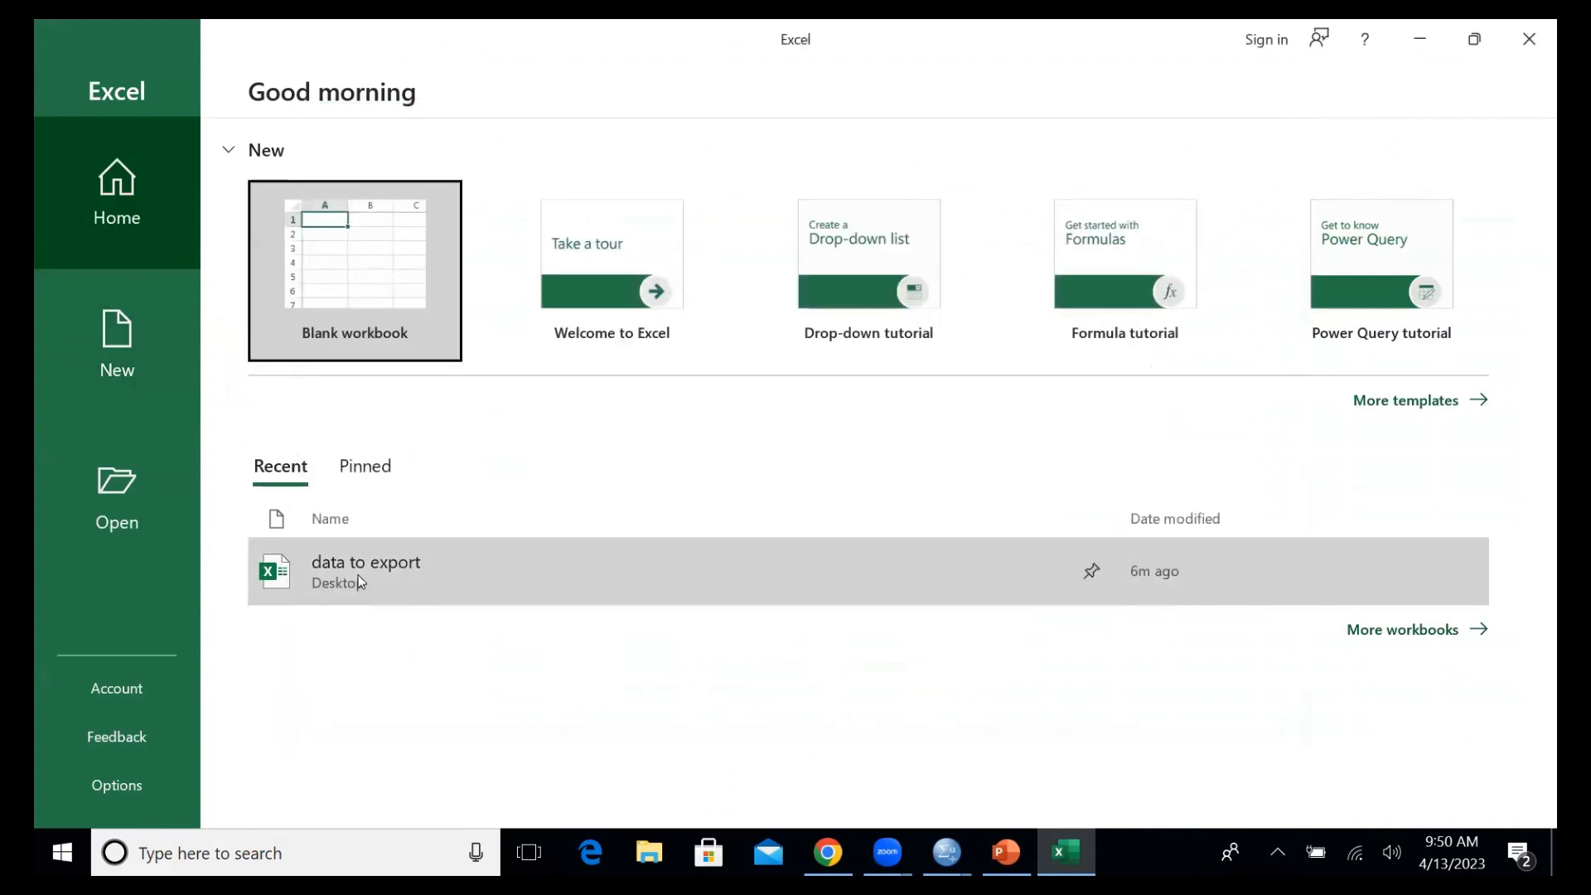
click(361, 582)
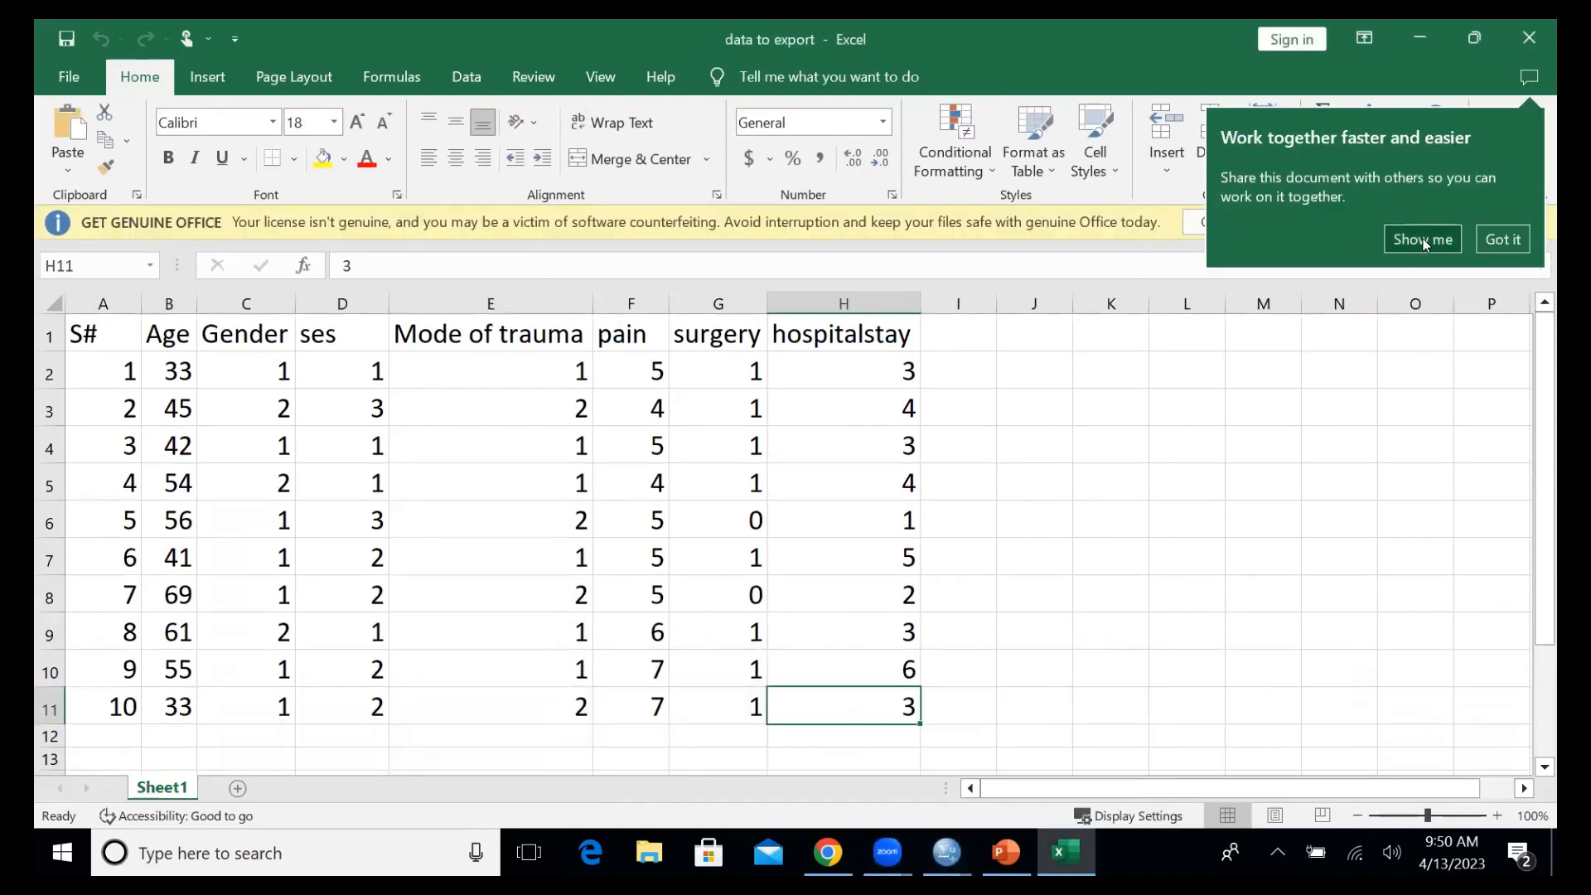
click(1503, 240)
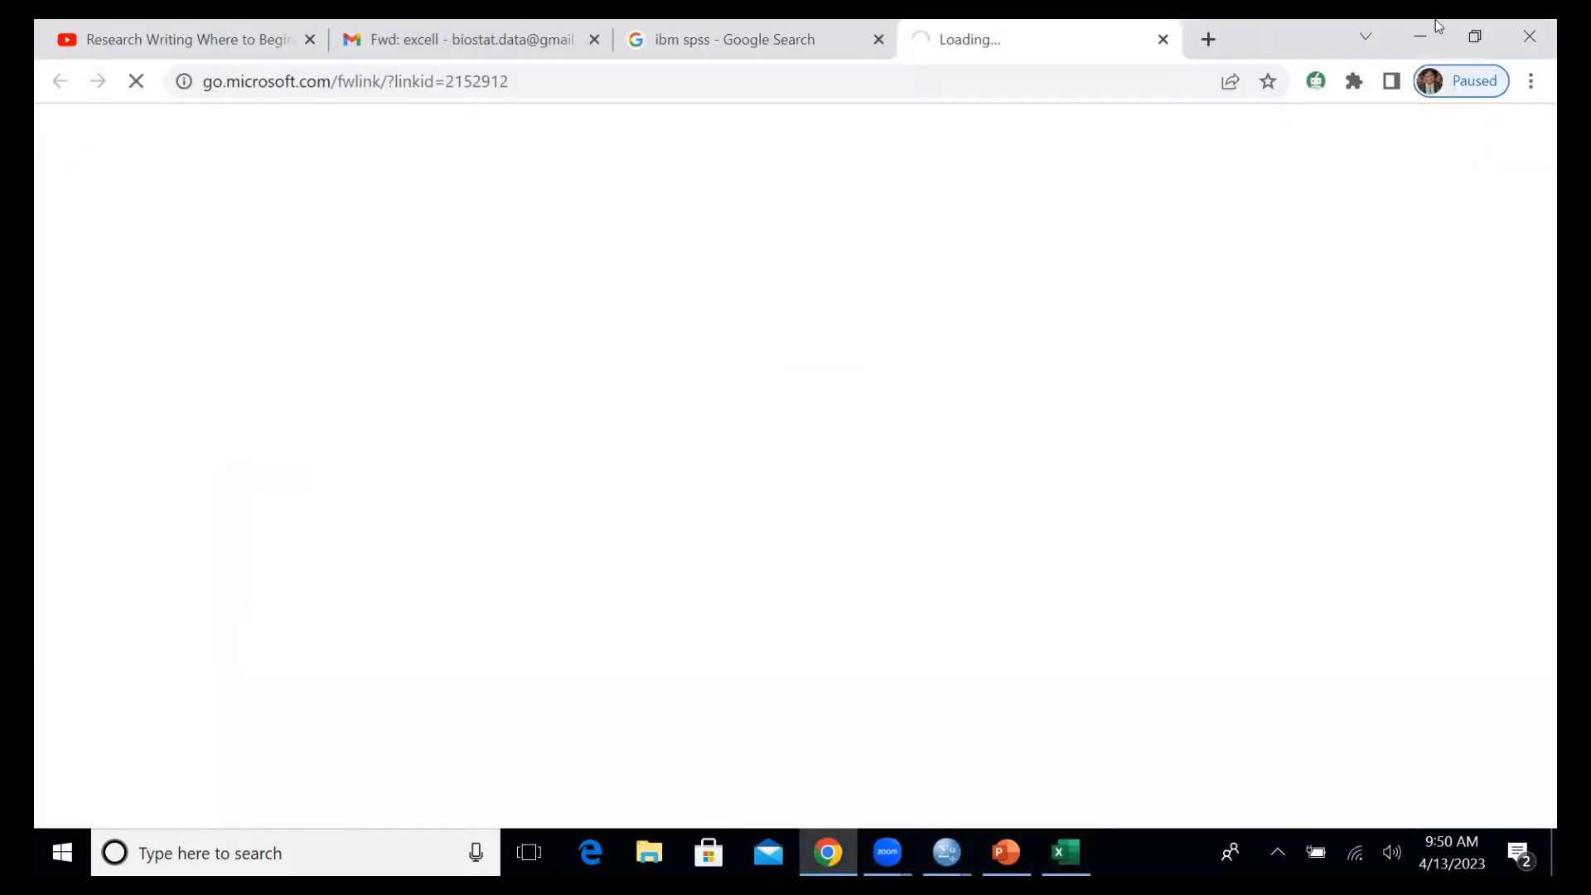
click(1421, 36)
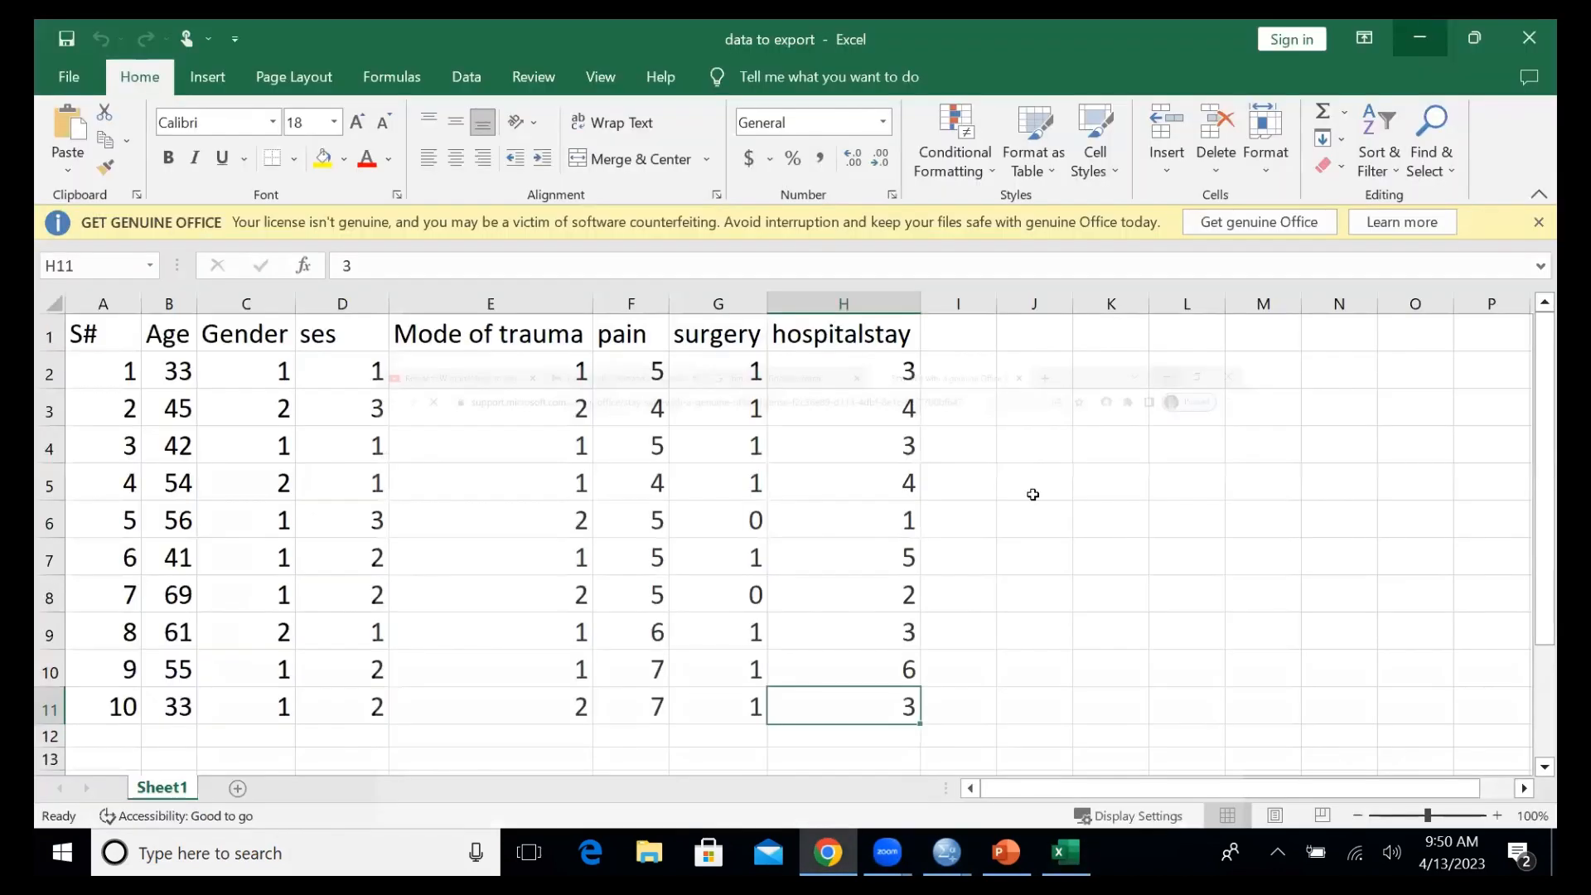
click(1537, 222)
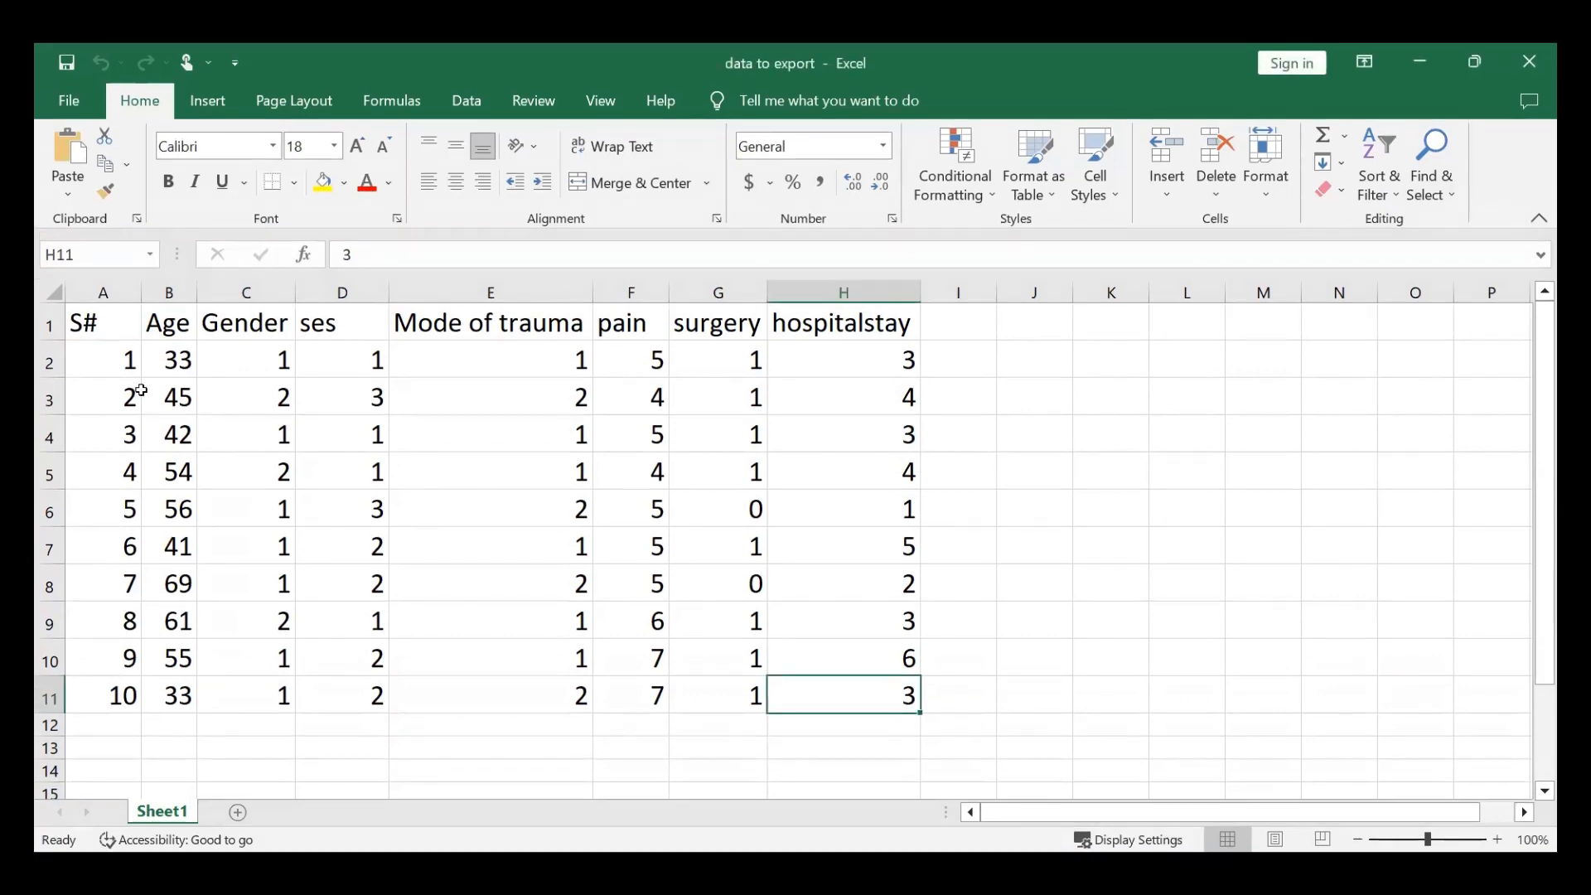
- Copy the ten rows of coded patient data in A2:H11 of Sheet1, without the header row
drag(117, 359, 810, 628)
key(shift+Down)
key(shift+Down)
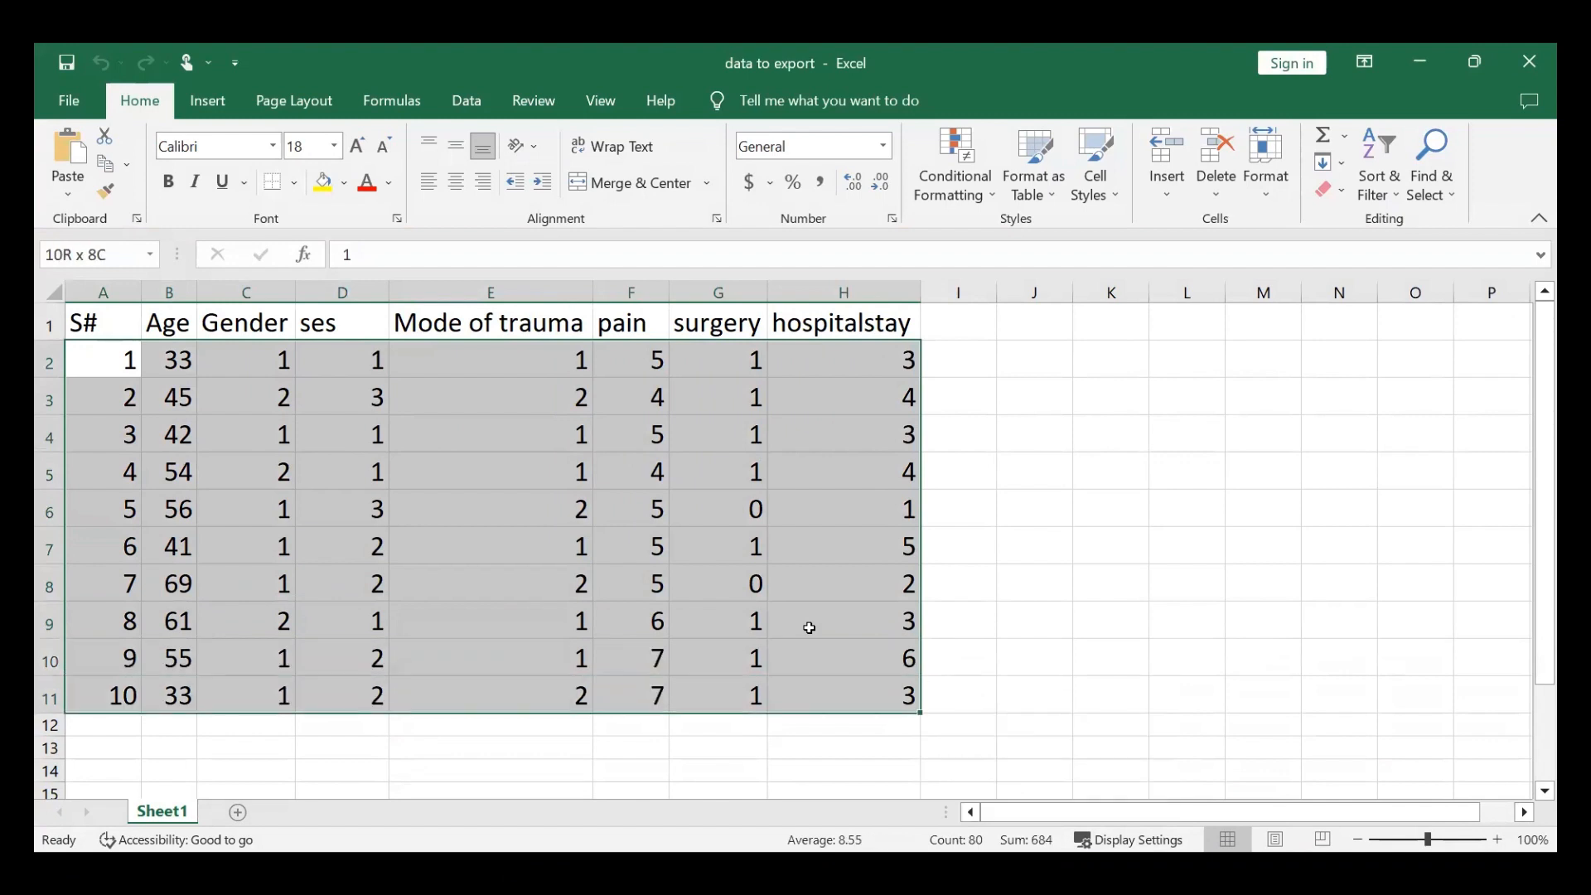
key(ctrl+c)
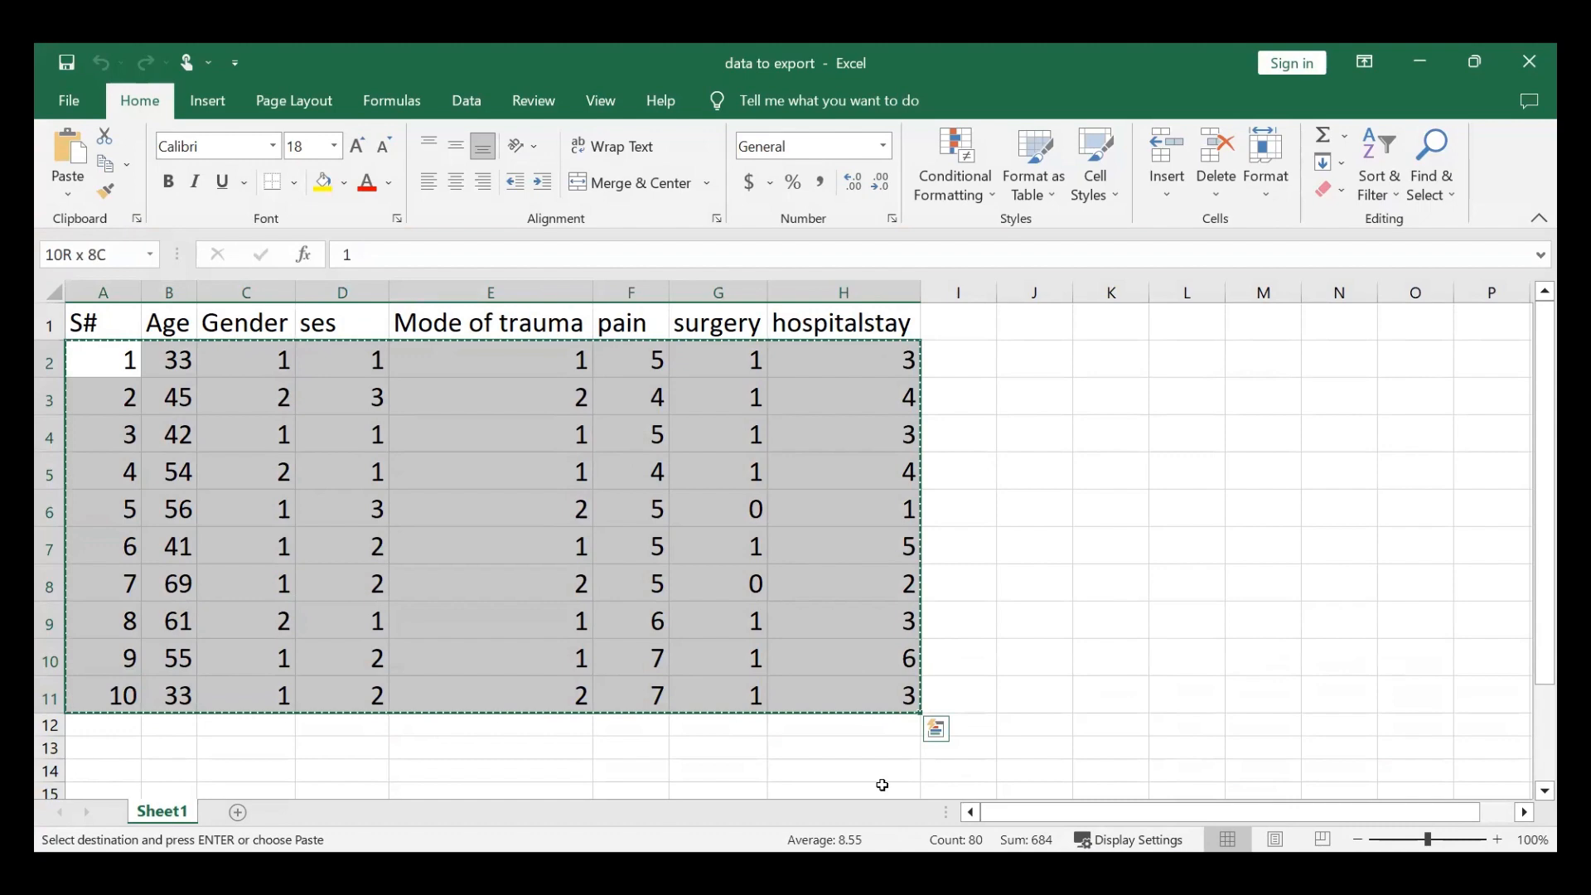
- Switch back to the SPSS Data Editor and paste the copied cases starting at row 1 of the S# variable
key(alt+Tab)
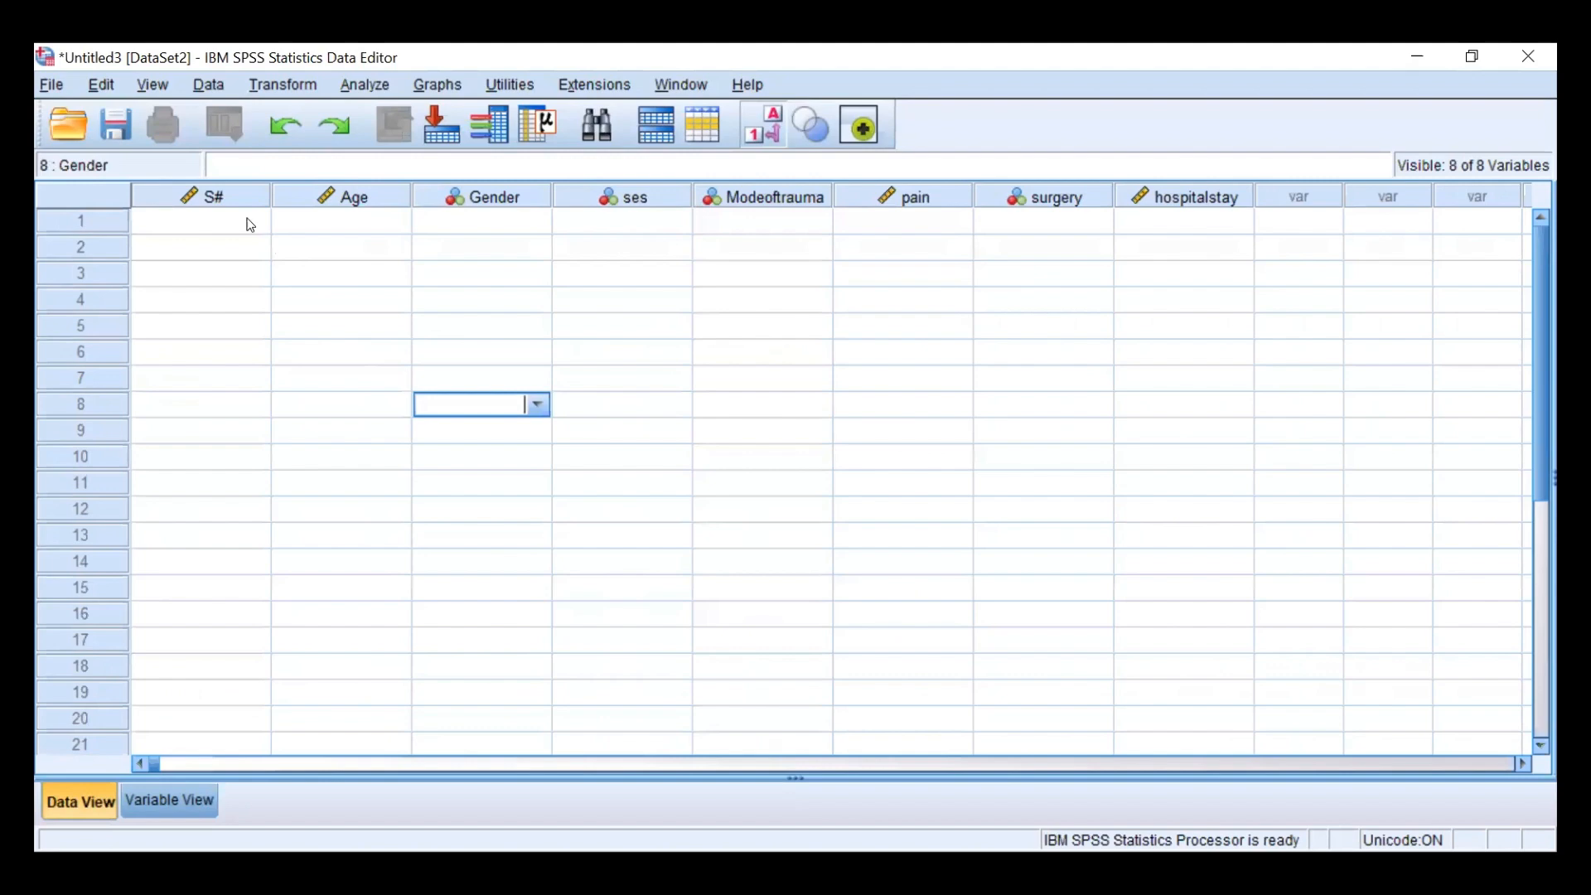
click(250, 223)
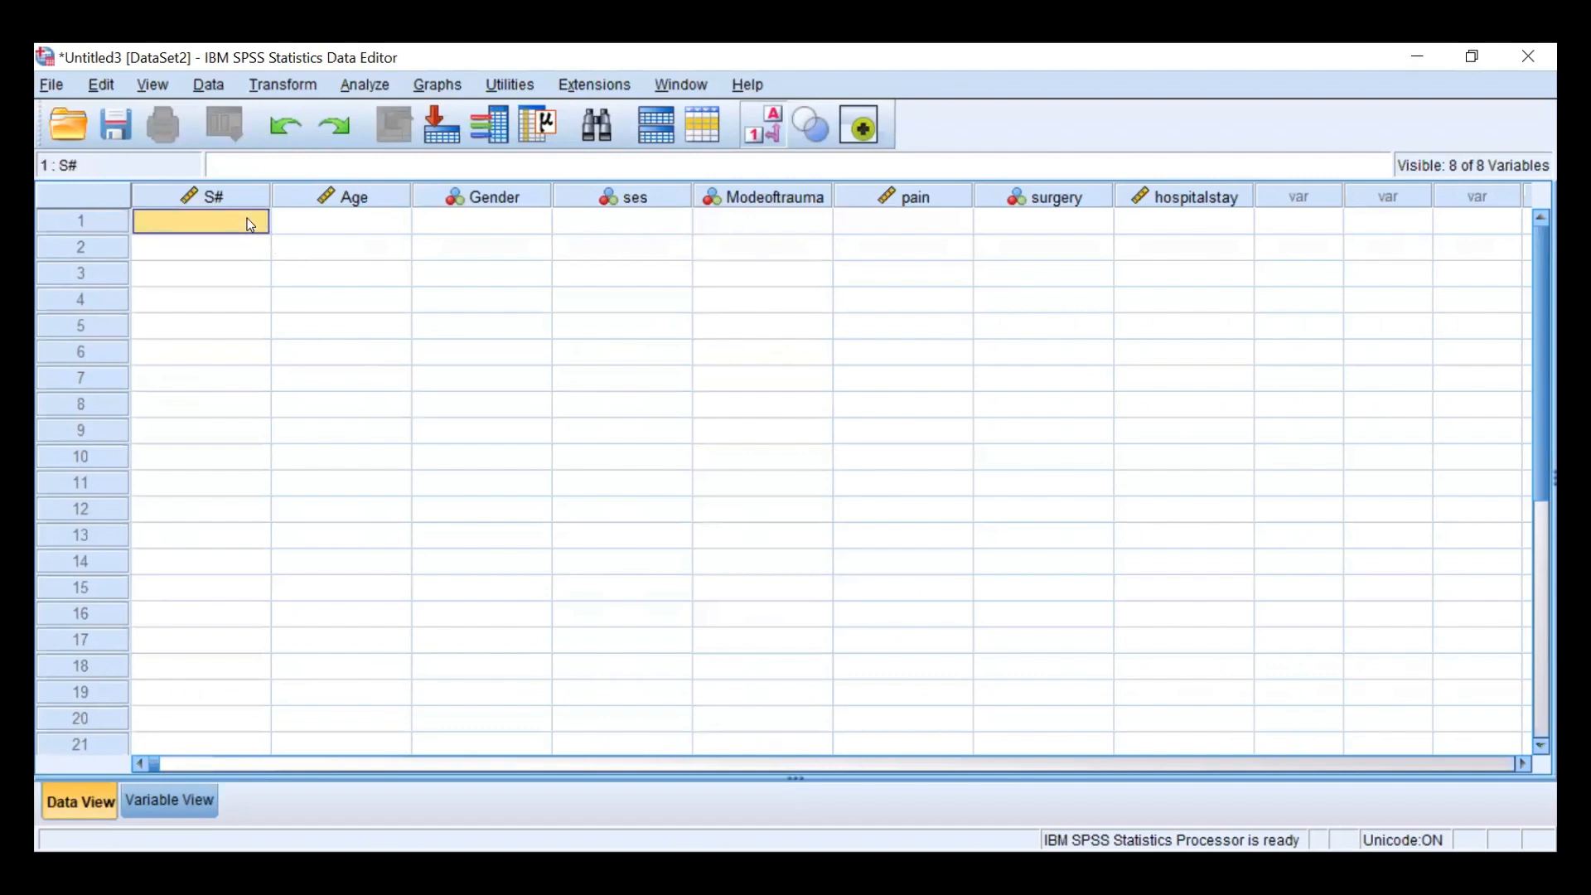
key(ctrl+v)
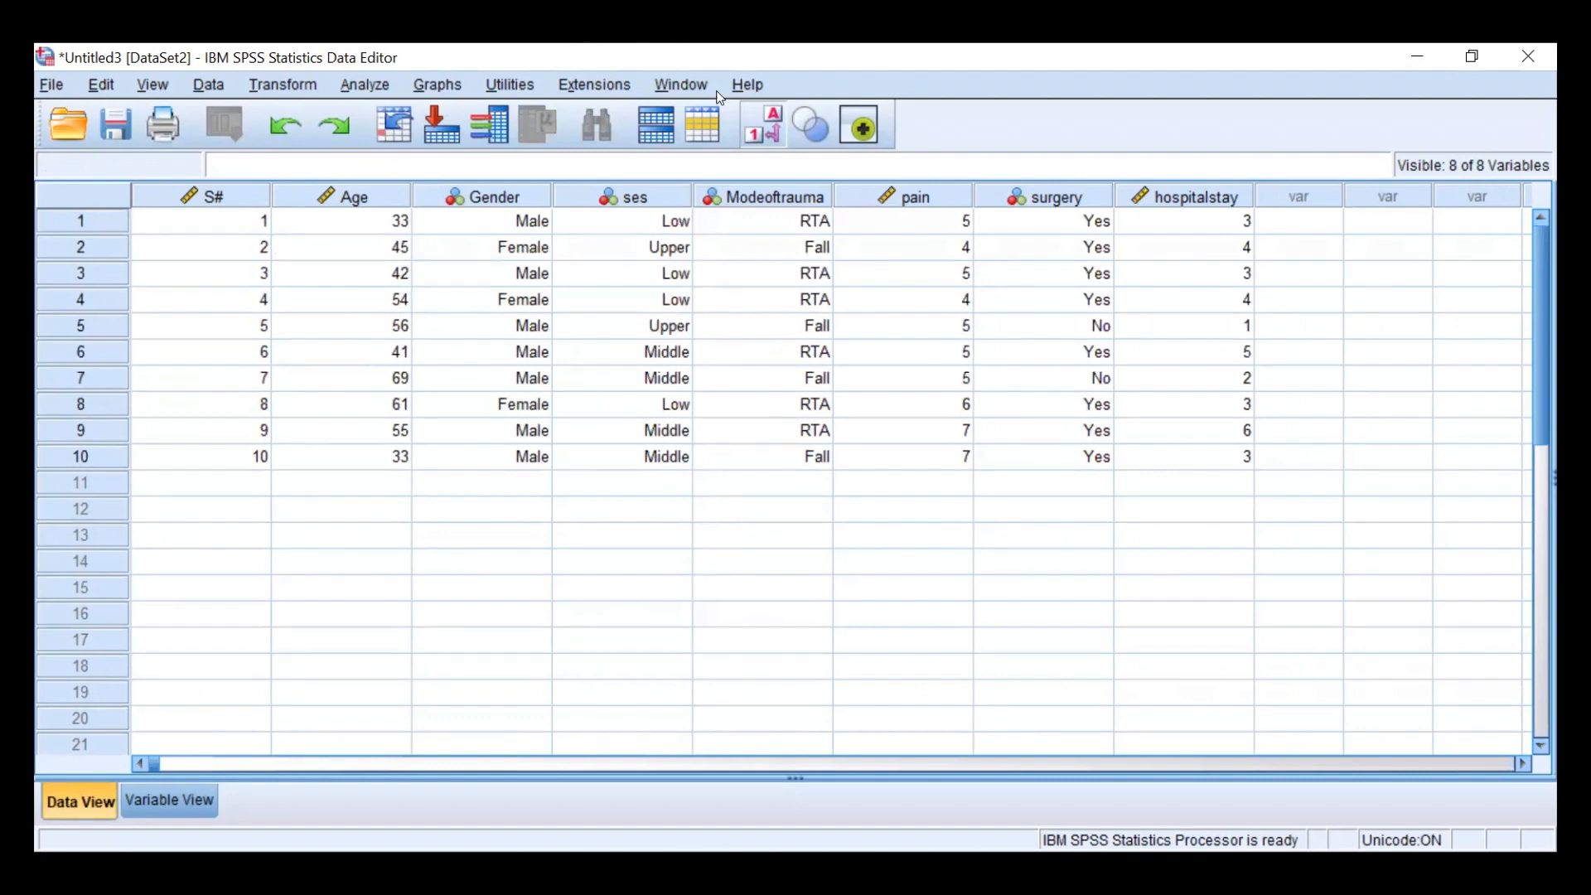
- Switch the pasted cases to numeric codes and back to value labels to compare both displays
click(760, 120)
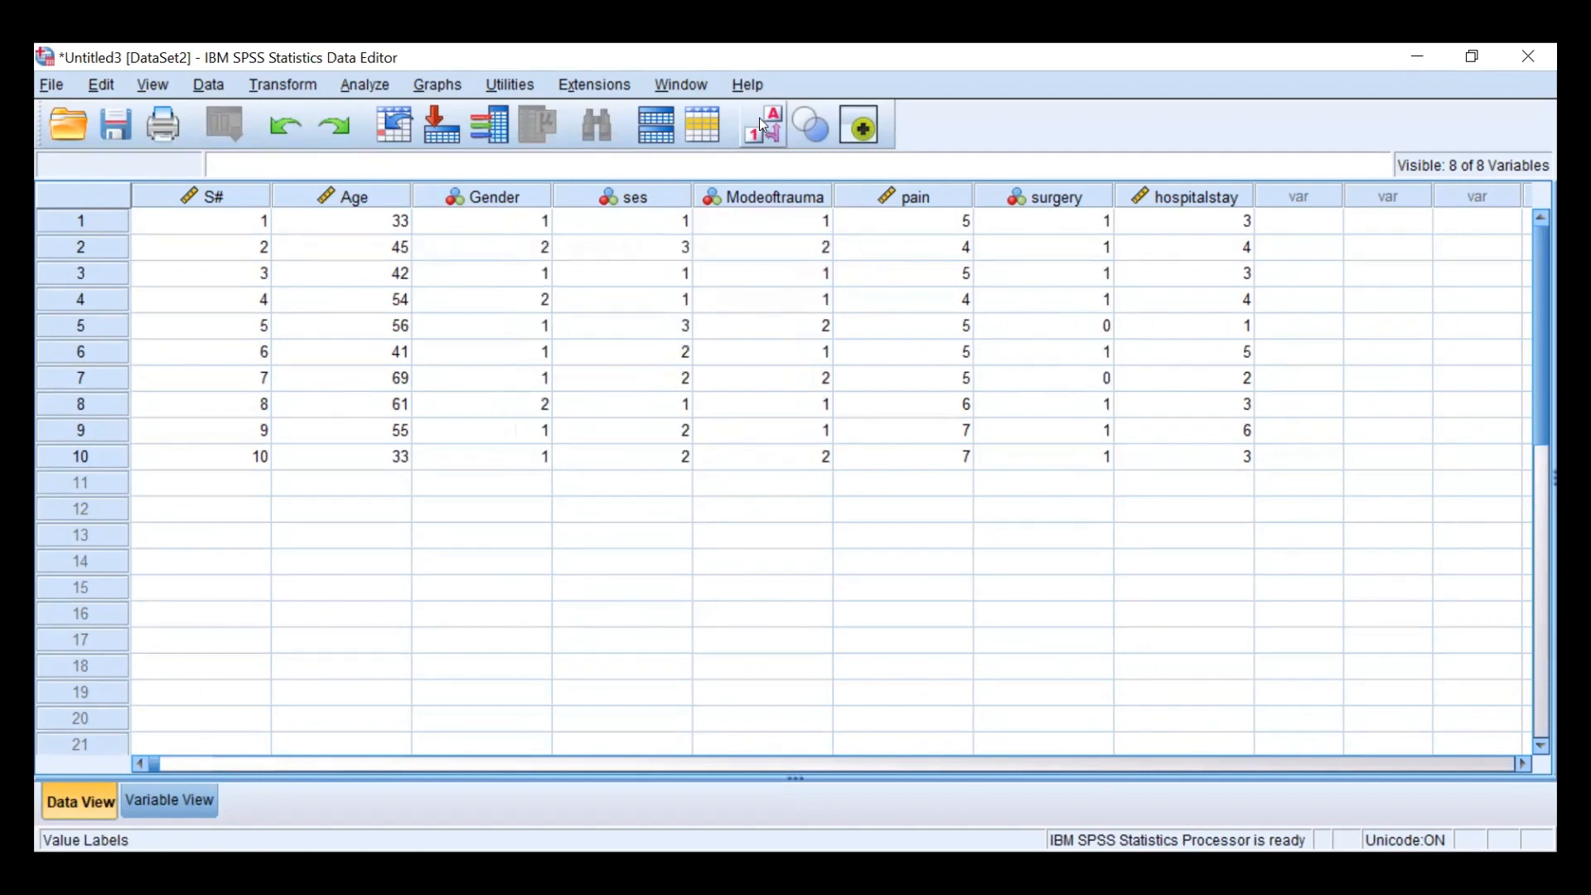
click(760, 120)
click(743, 437)
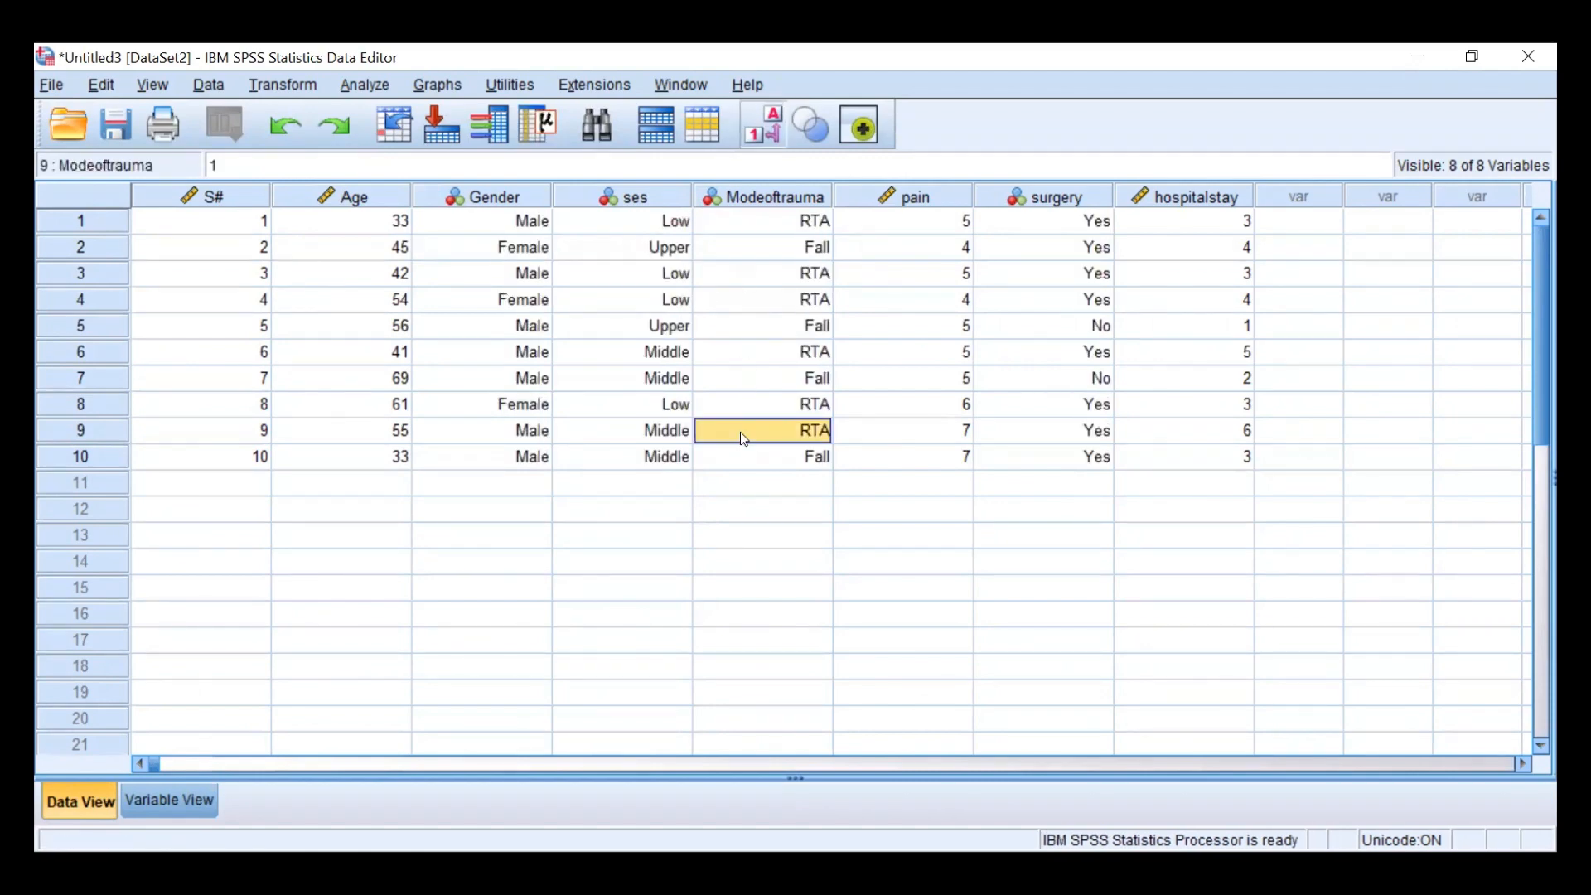